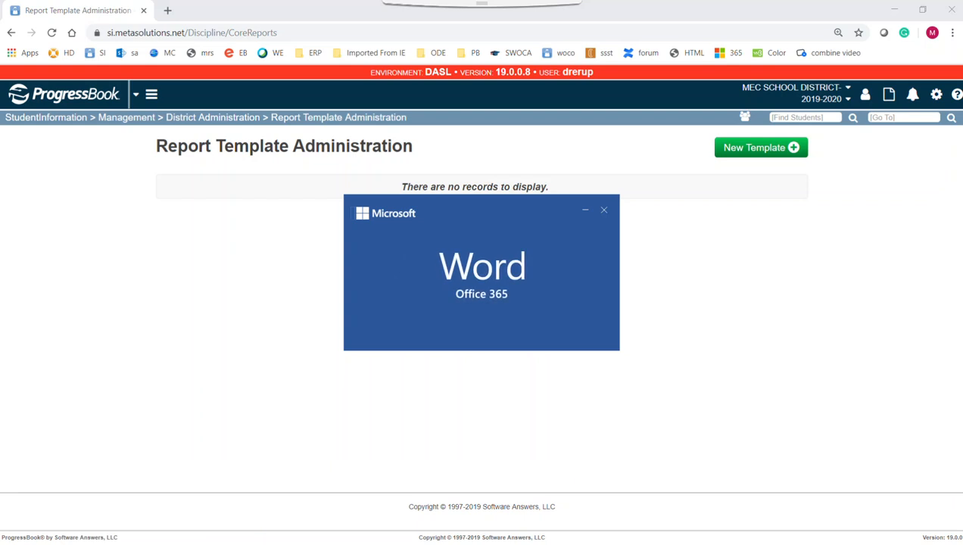
# Step: Make the Discipline Response Form editable in Word, then return to ProgressBook's Report Template Administration page
pyautogui.moveTo(961, 15); pyautogui.dragTo(475, 37)
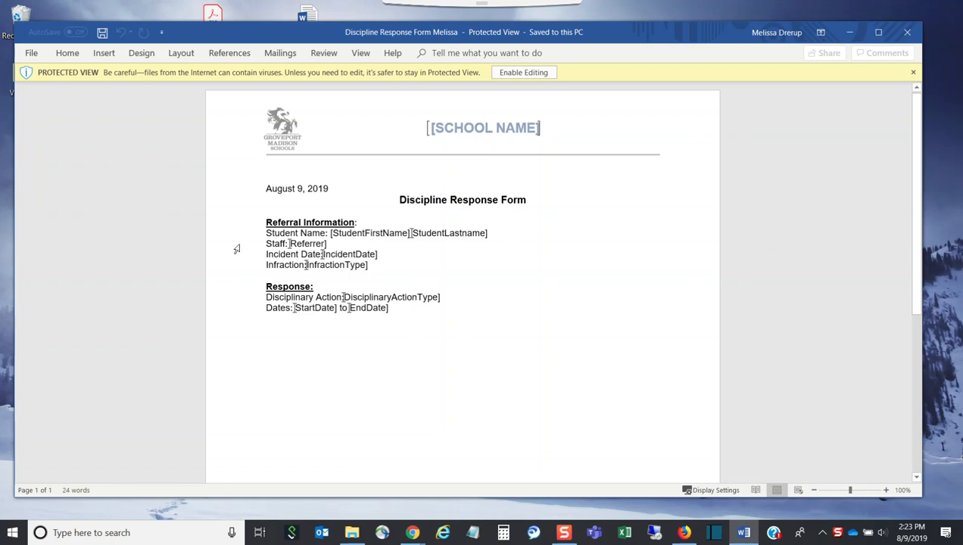
pyautogui.click(528, 72)
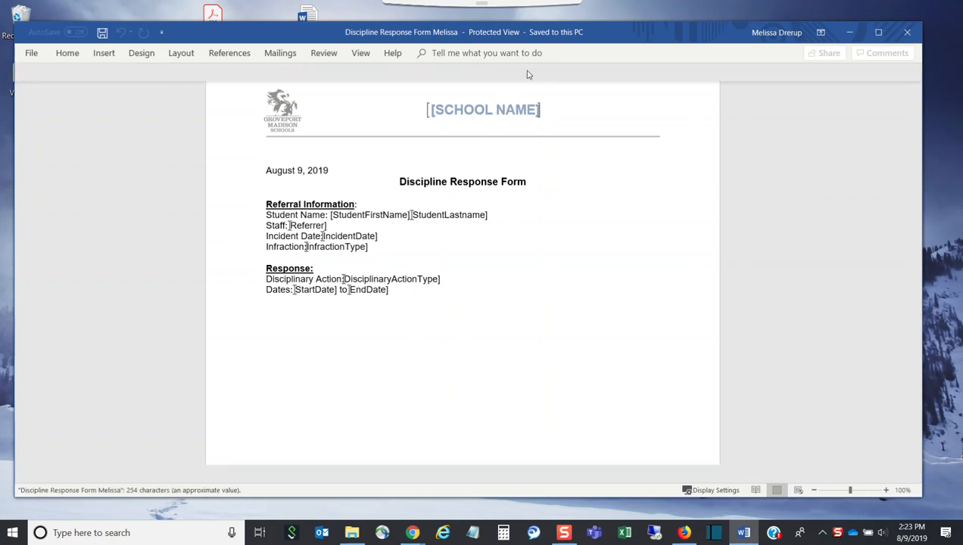
pyautogui.click(412, 533)
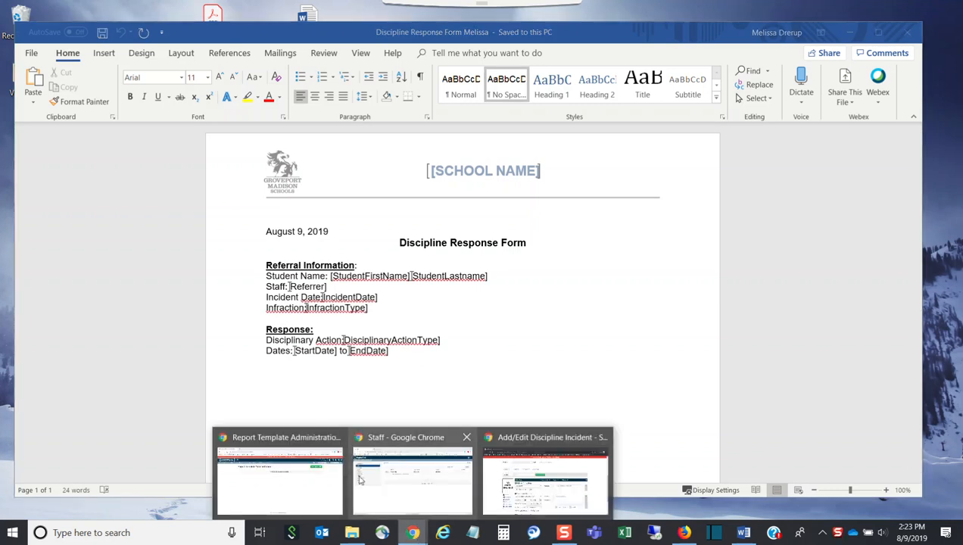
pyautogui.click(331, 482)
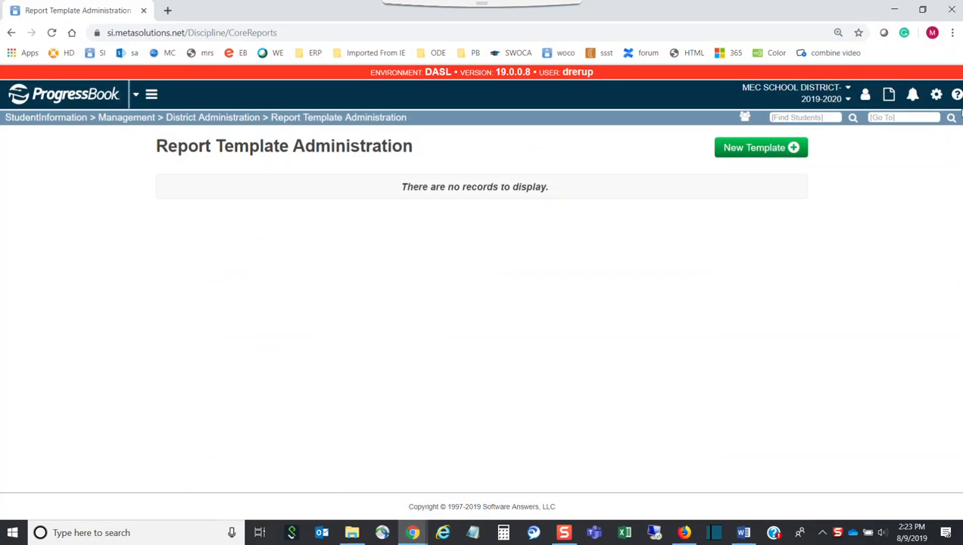
# Step: Open the Discipline Letters procedural checklist PDF from ProgressBook's WebHelp site
pyautogui.click(957, 95)
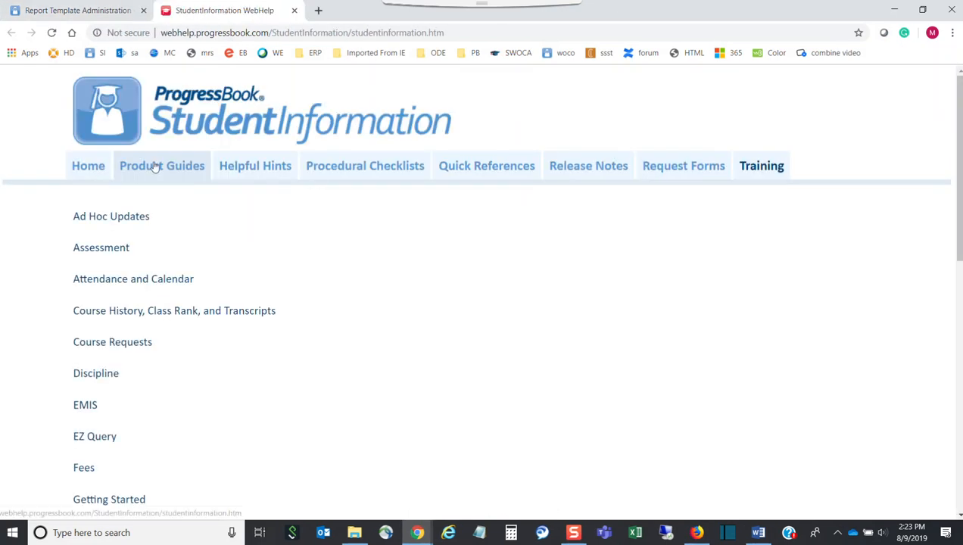
pyautogui.click(364, 172)
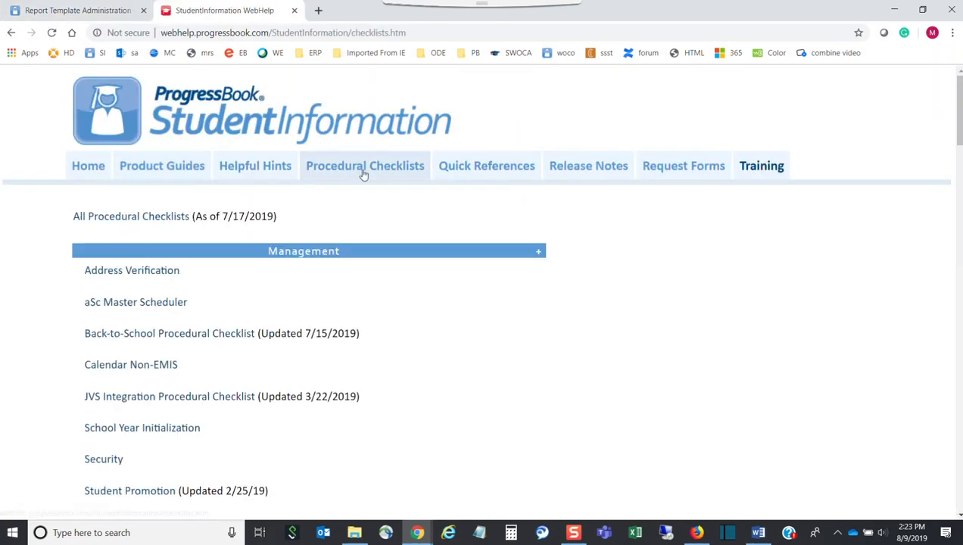
pyautogui.scroll(-15, 337, 270)
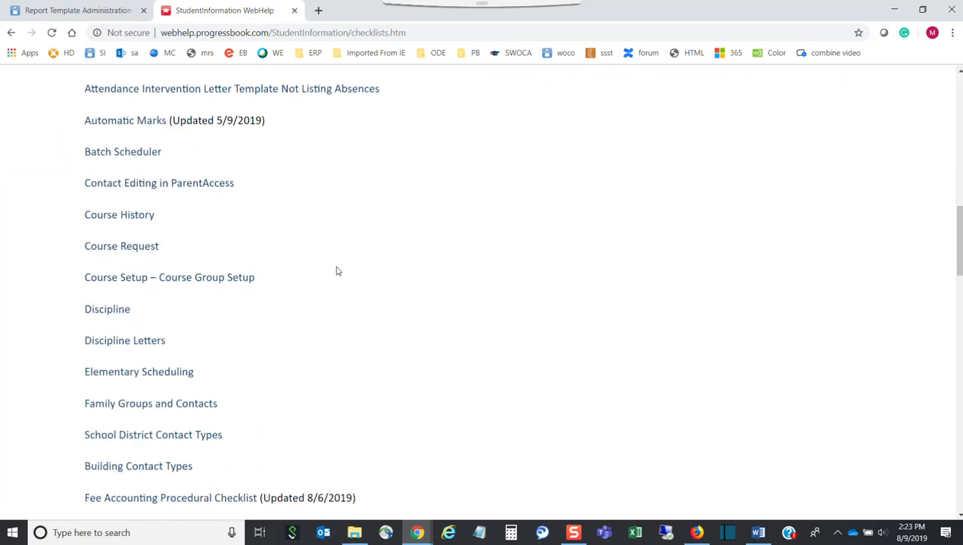
pyautogui.scroll(-2, 318, 257)
pyautogui.click(155, 250)
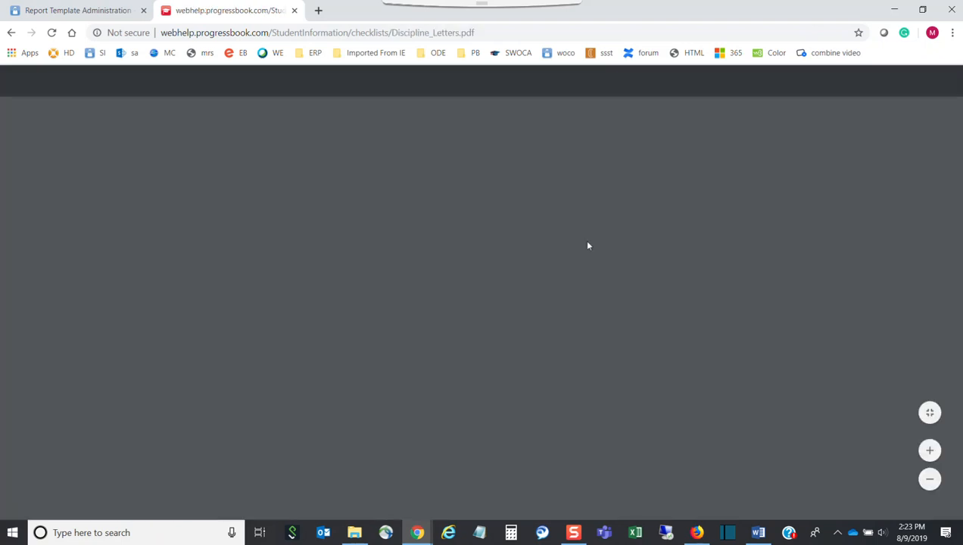
# Step: Review the checklist's Word bookmark steps, then bring up the form's File Info page in Word
pyautogui.scroll(-10, 610, 257)
pyautogui.scroll(1, 605, 257)
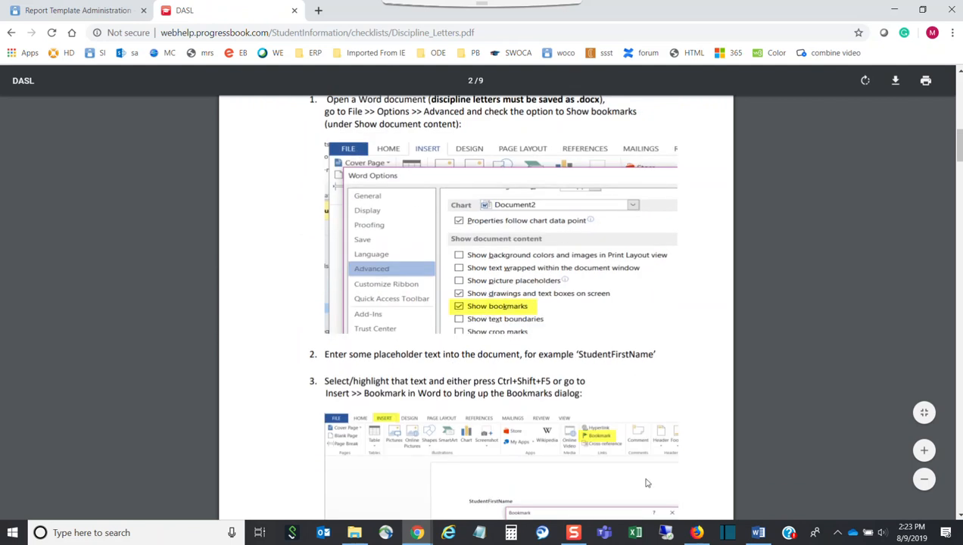
pyautogui.click(758, 532)
pyautogui.click(30, 54)
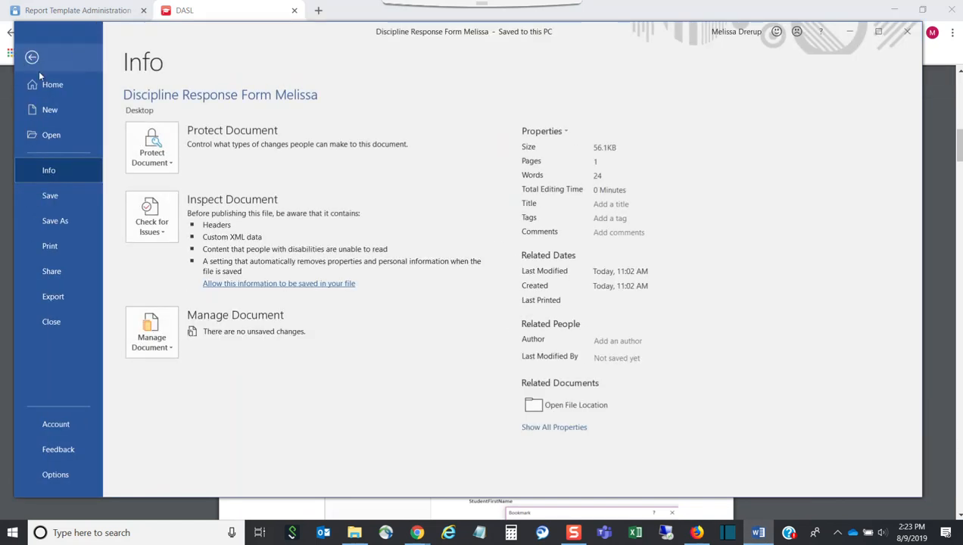
# Step: Turn on Show bookmarks in Word's Advanced options
pyautogui.click(68, 473)
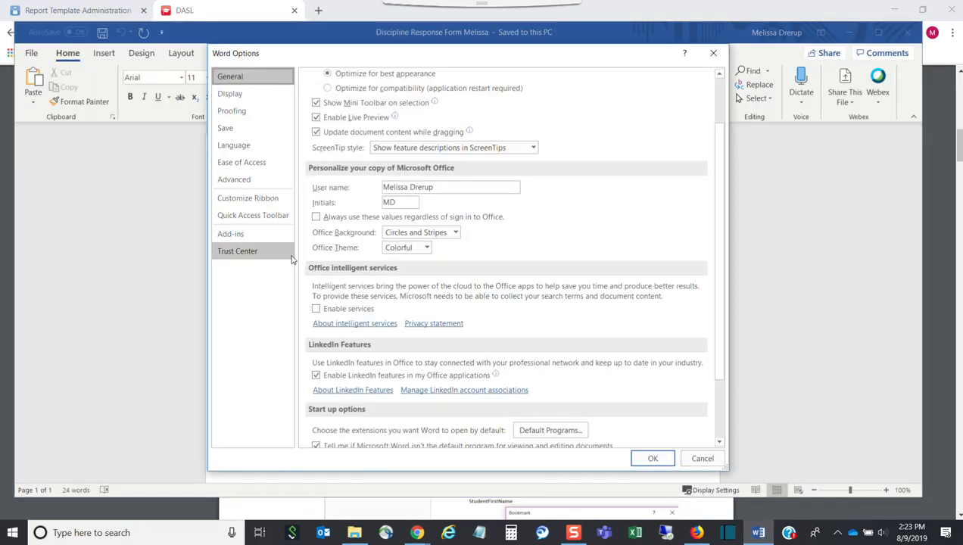
pyautogui.click(246, 181)
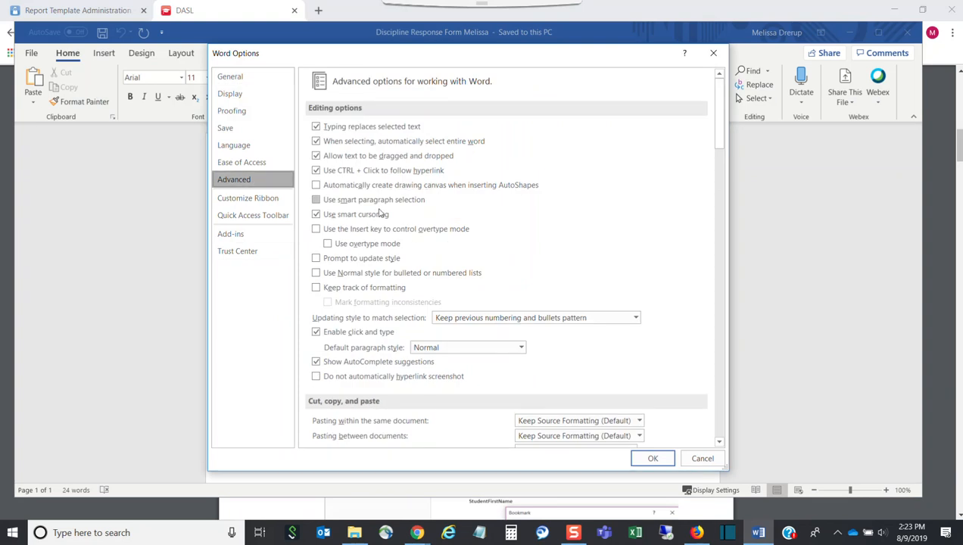
pyautogui.scroll(-10, 424, 250)
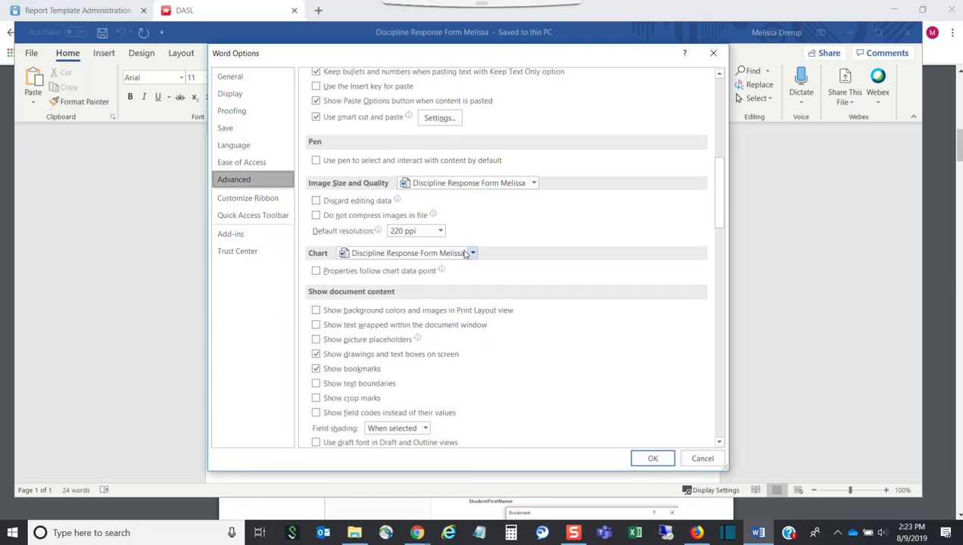
pyautogui.scroll(-1, 466, 254)
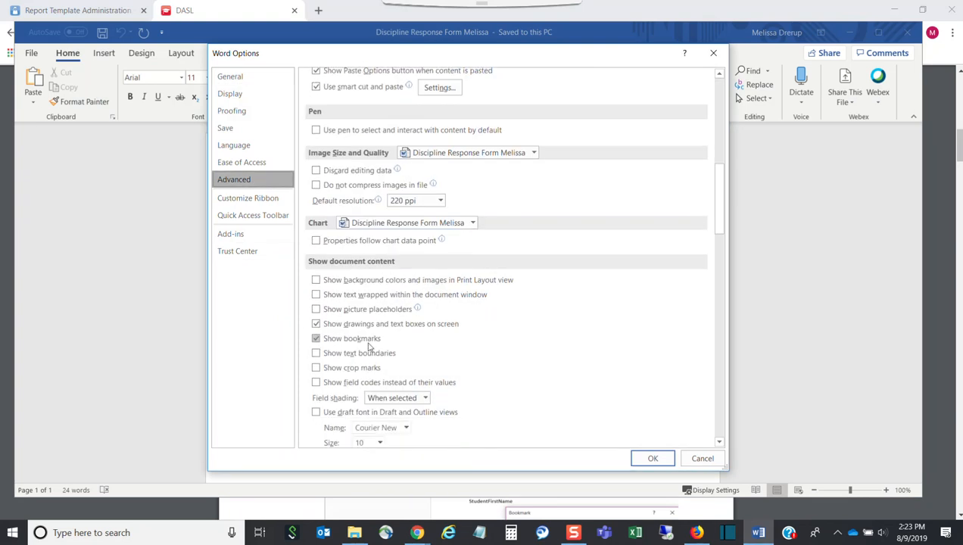
pyautogui.click(651, 458)
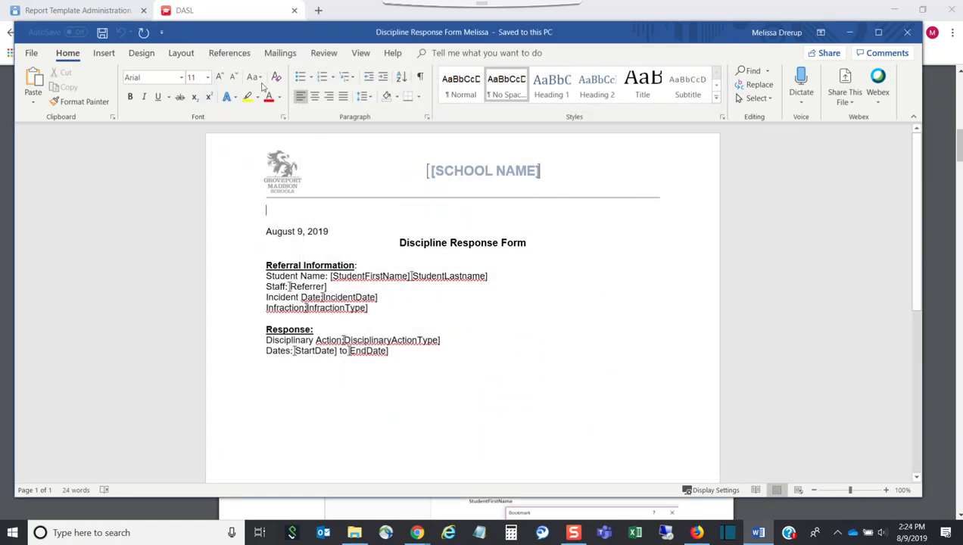
# Step: Confirm the form is saved as a .docx Word Document, then close Word
pyautogui.click(31, 53)
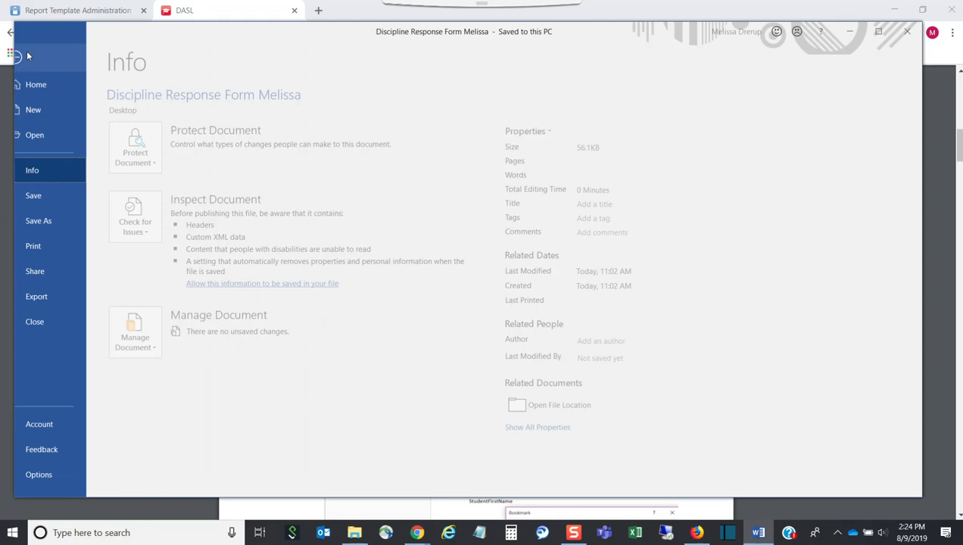
pyautogui.click(55, 221)
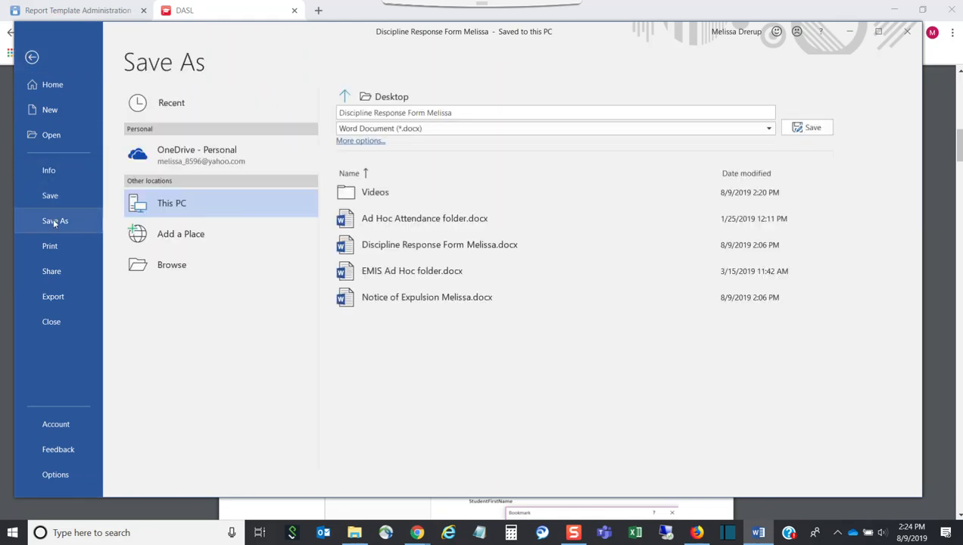
pyautogui.click(918, 34)
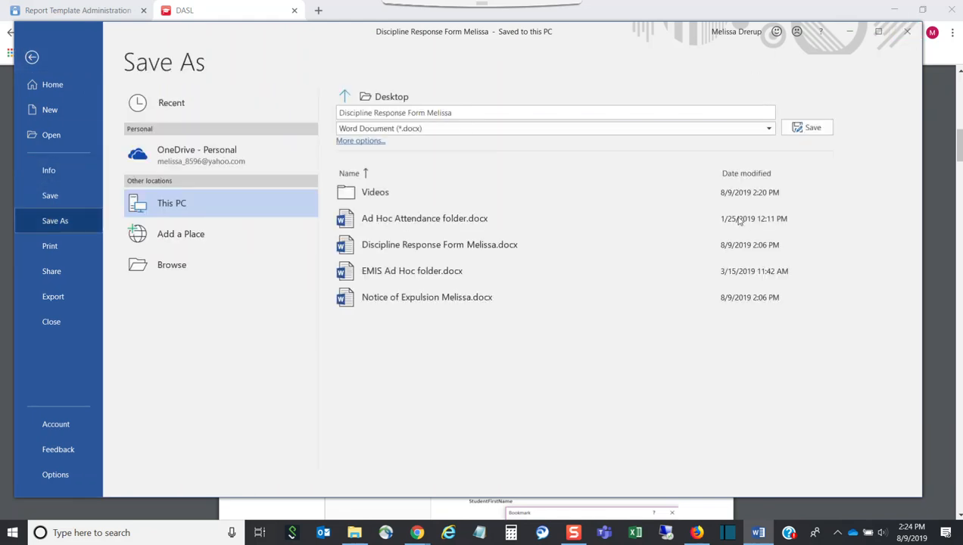
pyautogui.moveTo(417, 532)
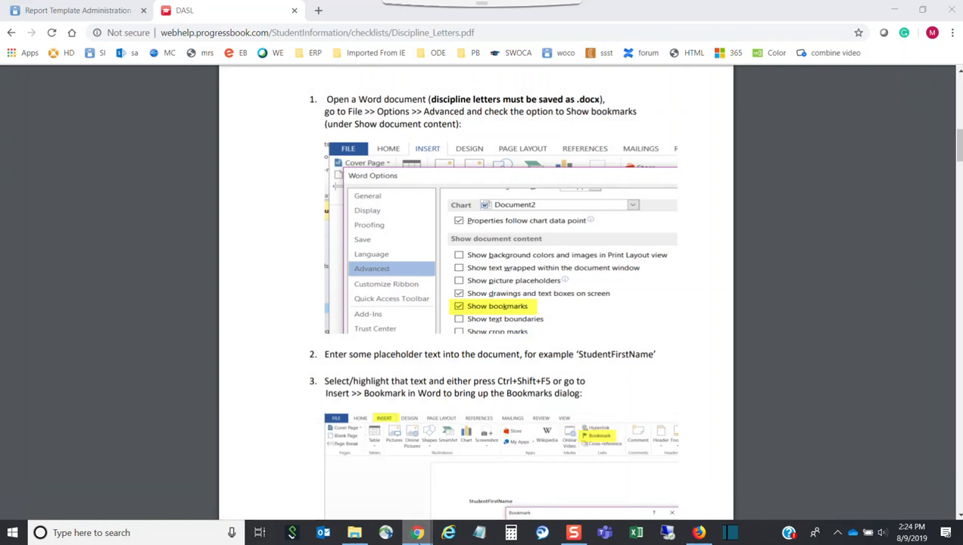
# Step: Go to the Report Template Administration page by searching ProgressBook for 'template'
pyautogui.click(300, 493)
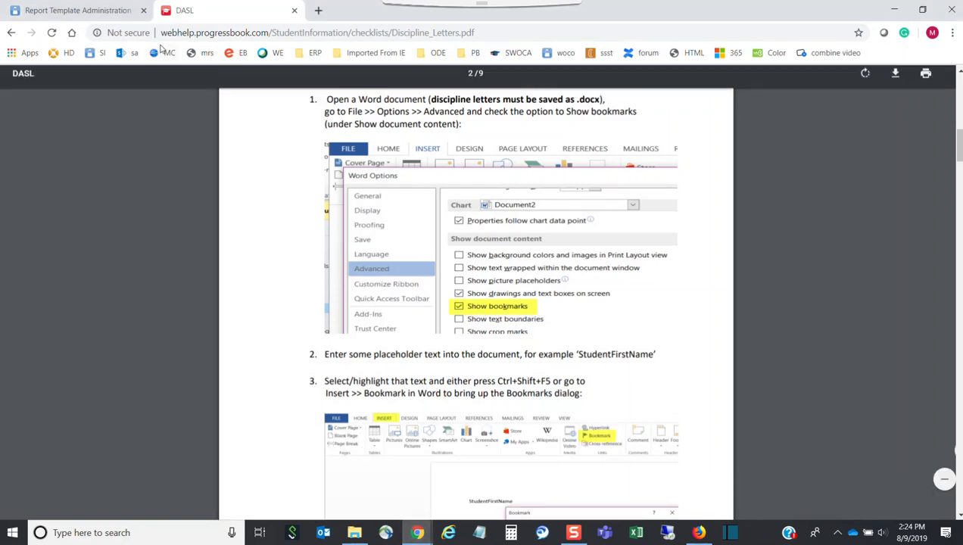
pyautogui.click(113, 13)
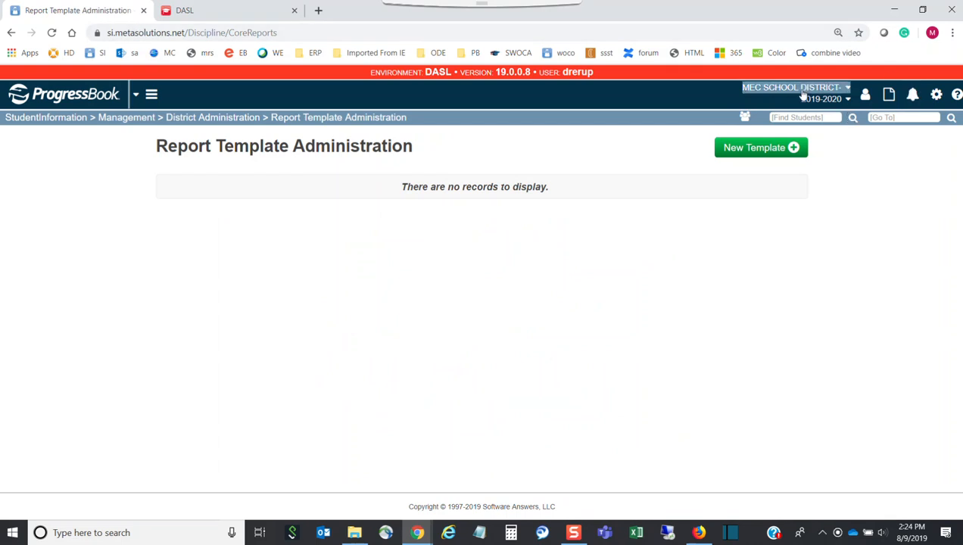
pyautogui.click(71, 121)
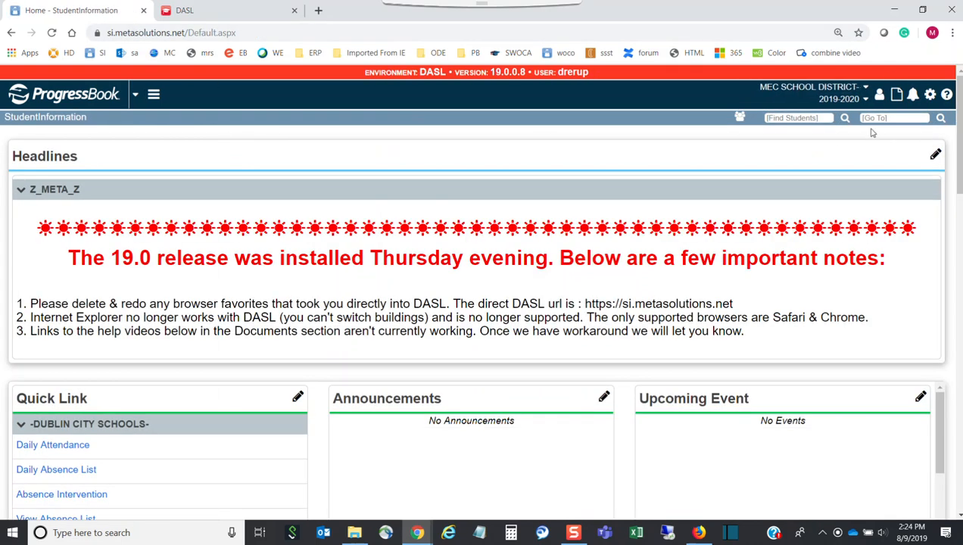
pyautogui.click(880, 119)
pyautogui.write('template')
pyautogui.click(909, 139)
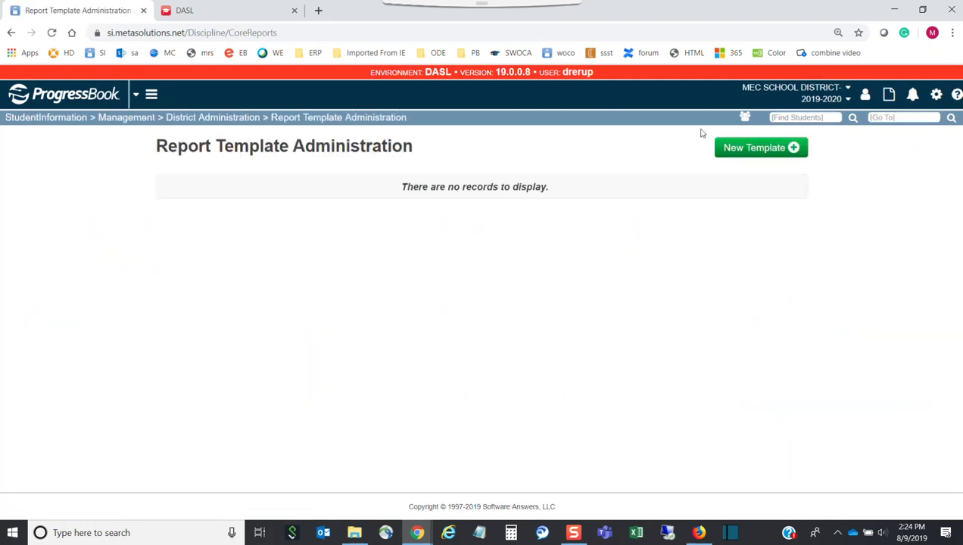
# Step: Upload the Notice of Expulsion .docx as a new Incident Letter template described 'Notice of Explusion'
pyautogui.click(757, 155)
pyautogui.click(394, 181)
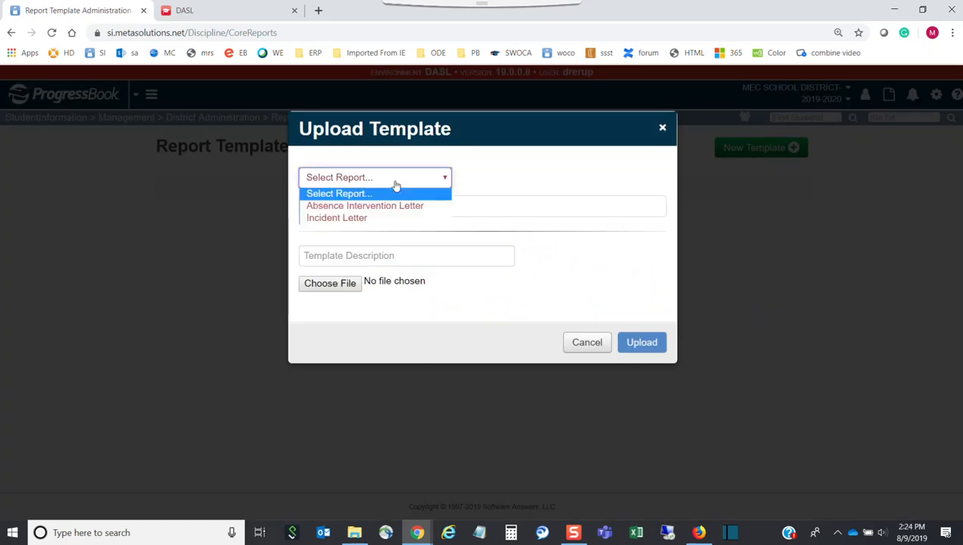
pyautogui.click(355, 218)
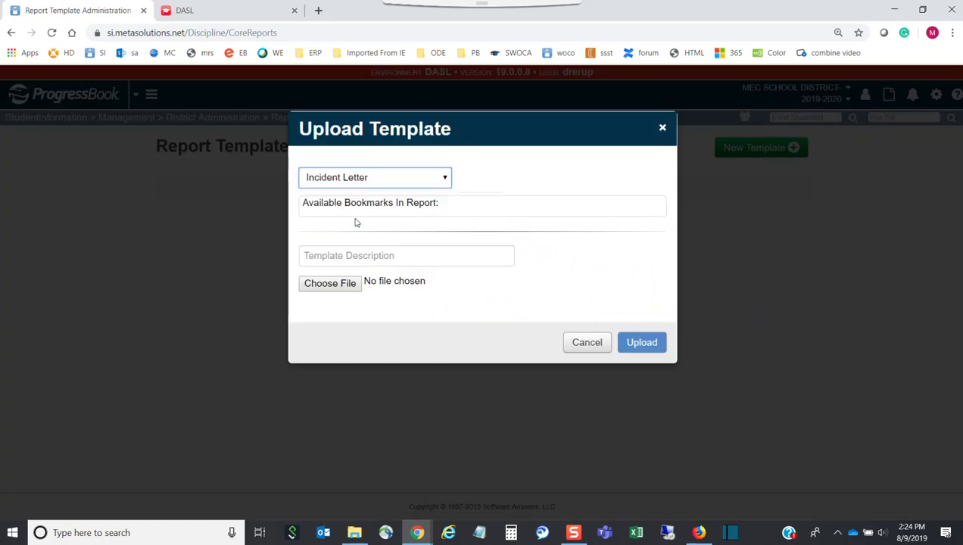
pyautogui.click(357, 359)
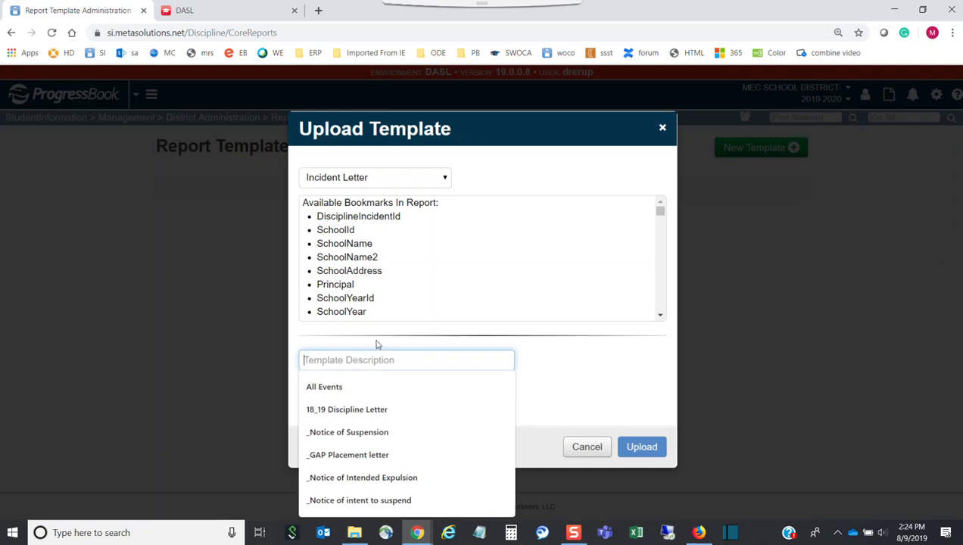
pyautogui.write('Notice of Explu')
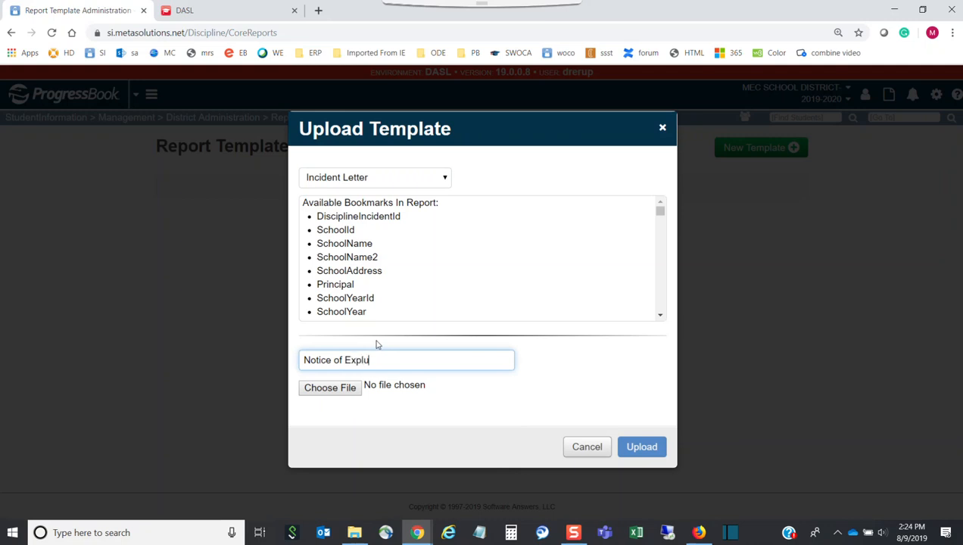
pyautogui.write('sion')
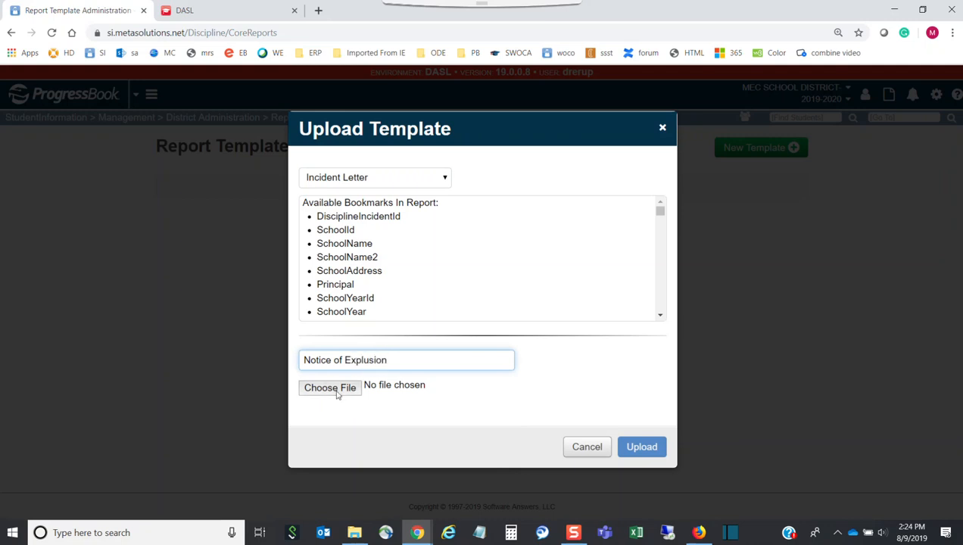
pyautogui.click(330, 388)
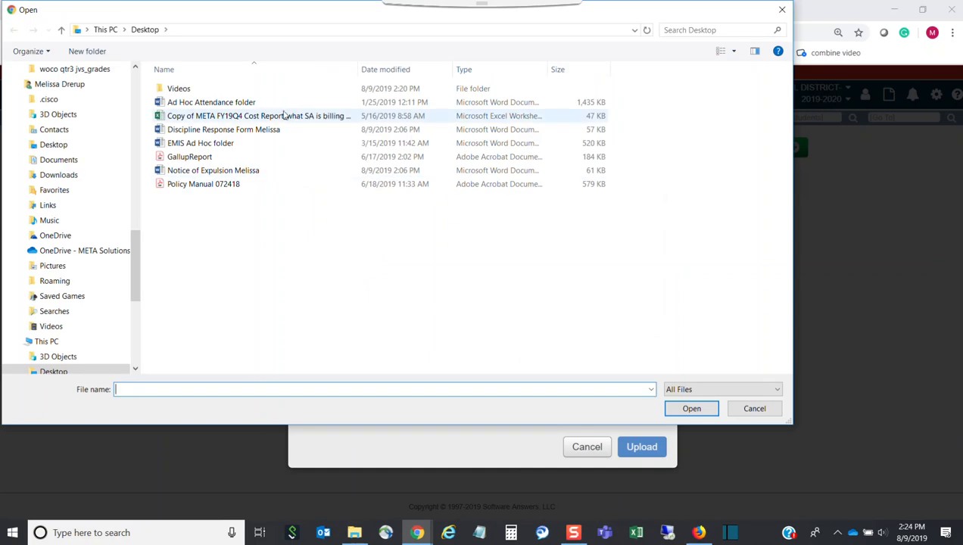
pyautogui.click(220, 172)
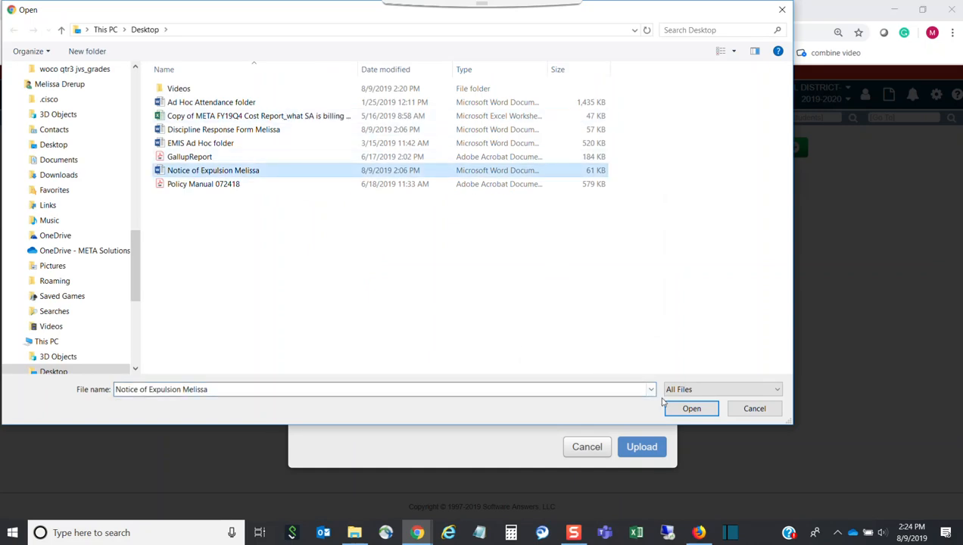
pyautogui.click(685, 415)
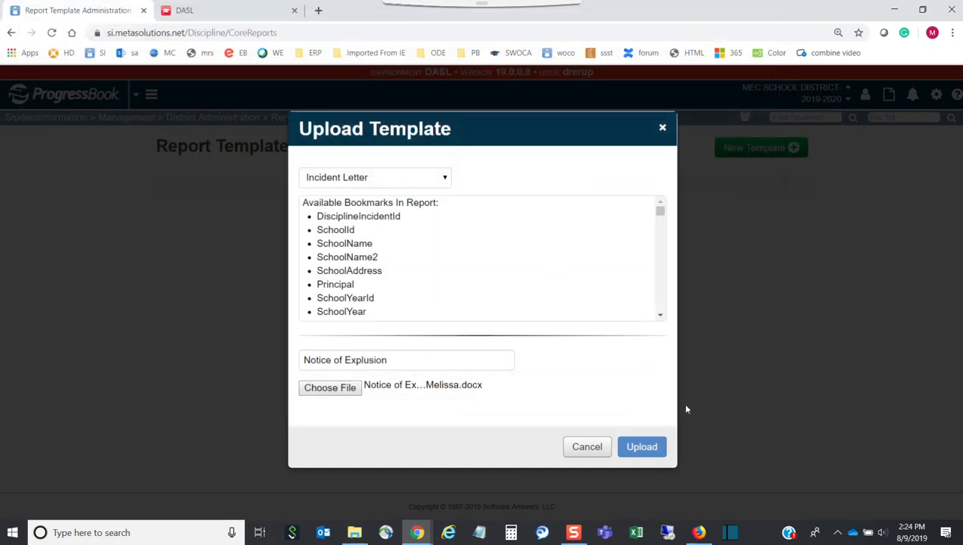
pyautogui.click(640, 446)
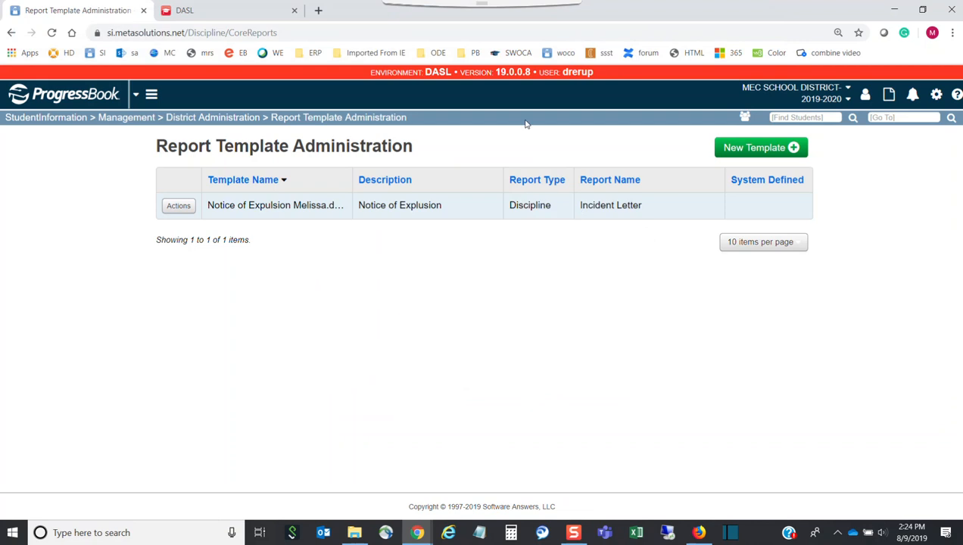
# Step: Find the student by name and open their Discipline Incidents page
pyautogui.click(791, 118)
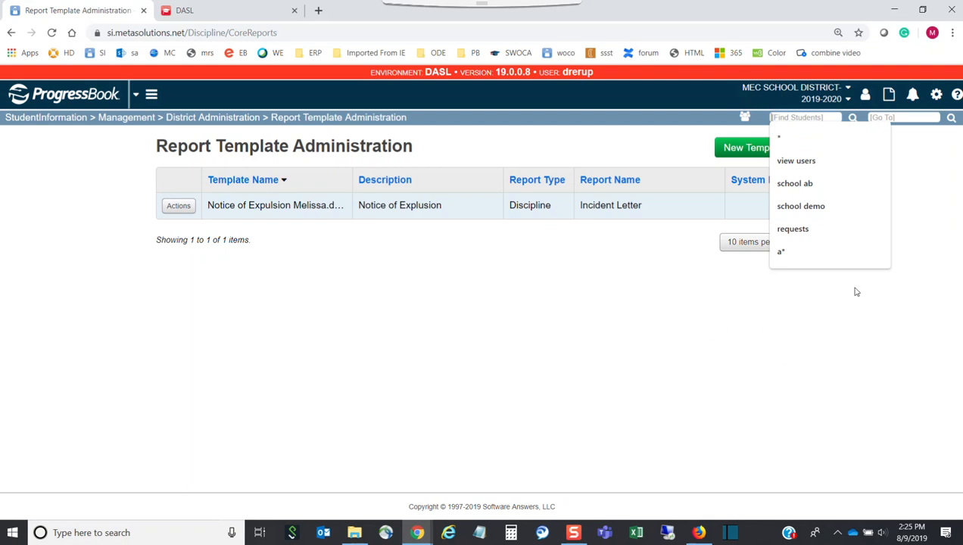
pyautogui.write('miller, s')
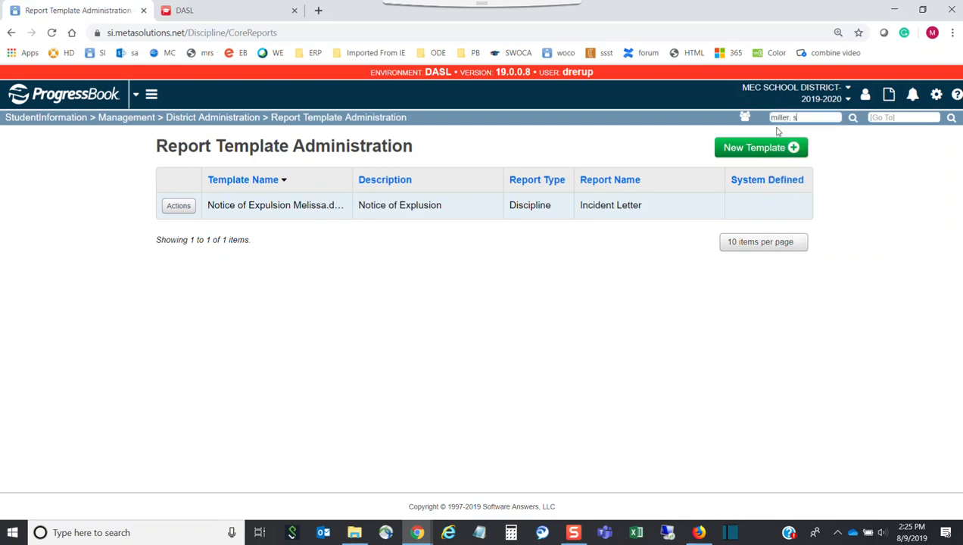
pyautogui.press('Return')
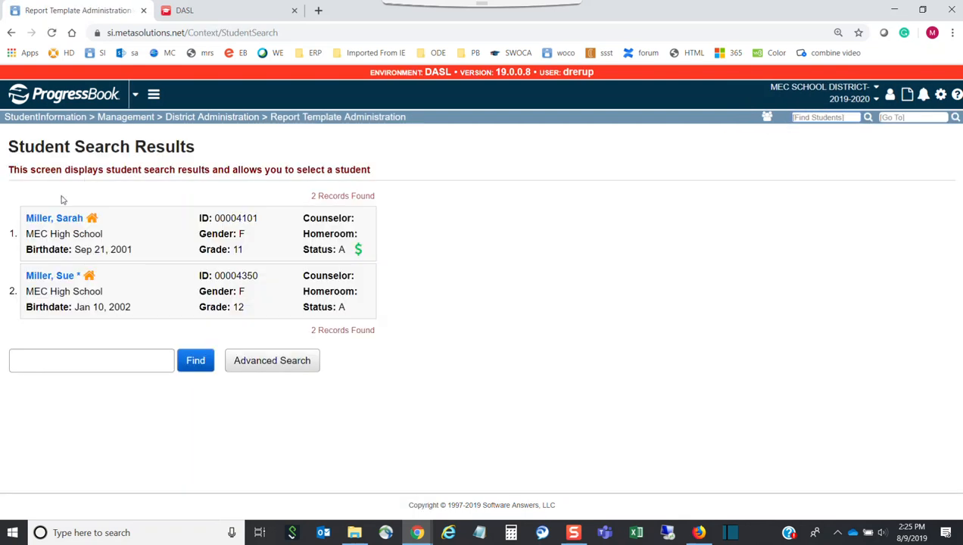
pyautogui.click(64, 217)
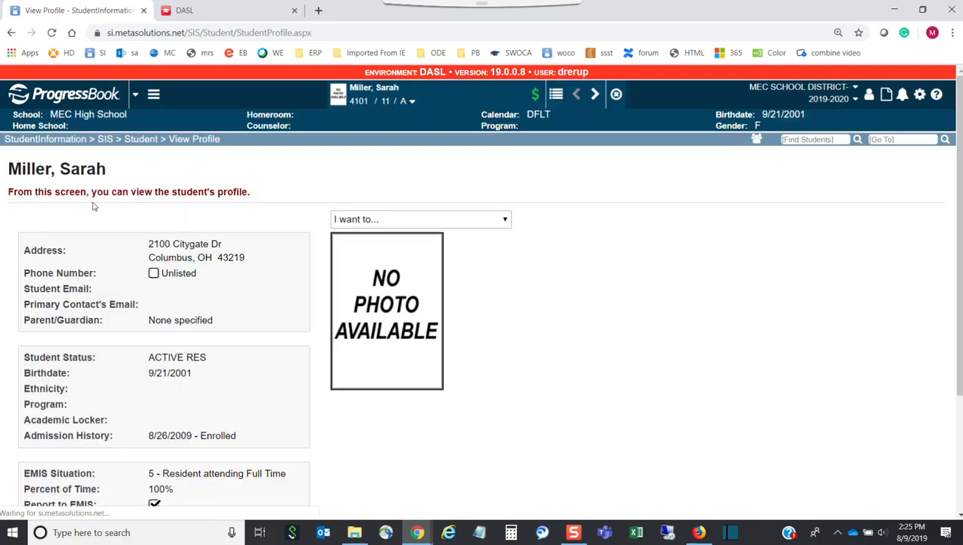
pyautogui.click(412, 103)
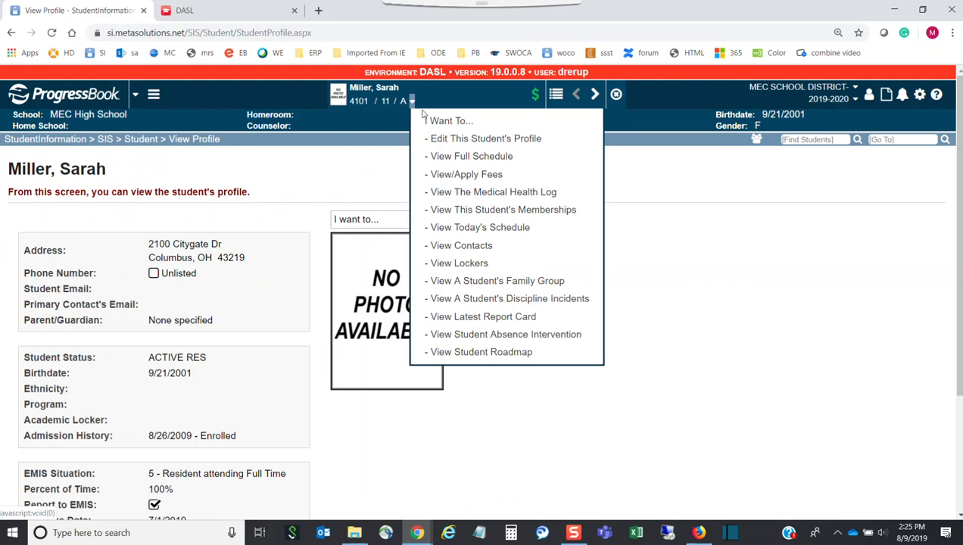
pyautogui.click(469, 299)
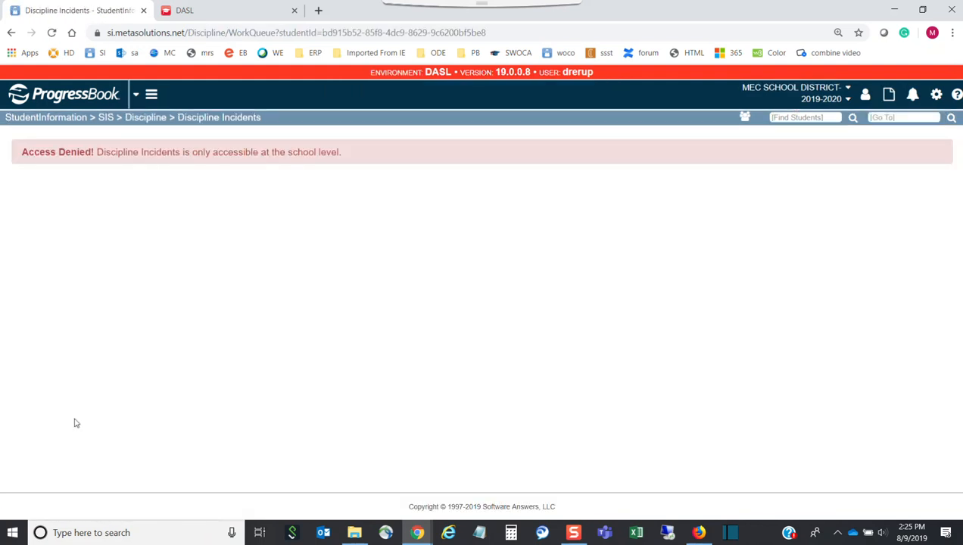
# Step: Switch the working building to MEC High School
pyautogui.click(793, 88)
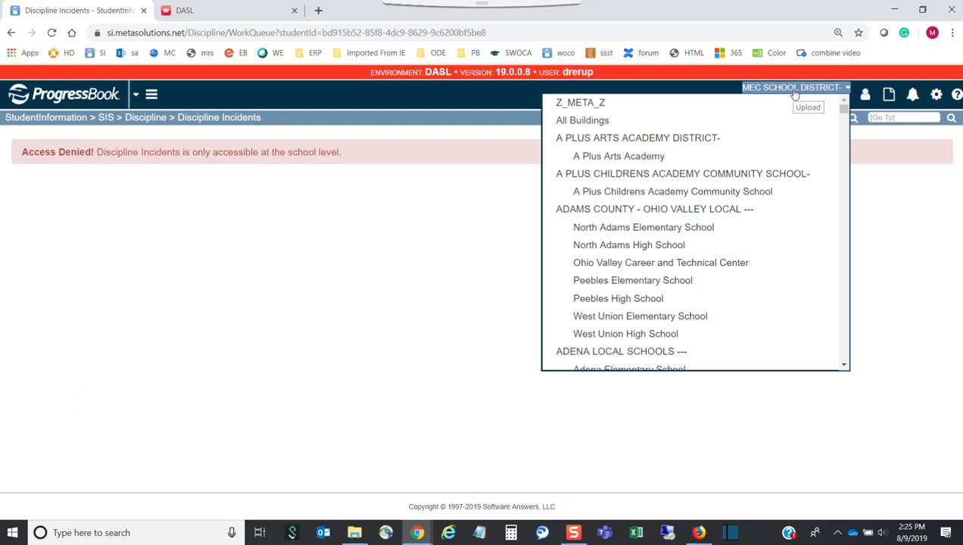
pyautogui.scroll(-1, 685, 282)
pyautogui.scroll(-2, 685, 281)
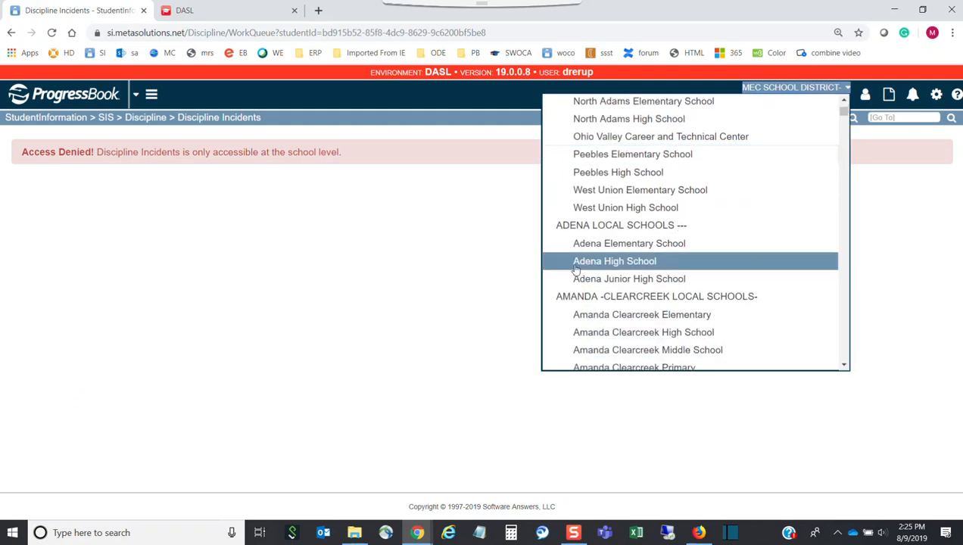
pyautogui.scroll(-5, 672, 270)
pyautogui.scroll(-15, 825, 189)
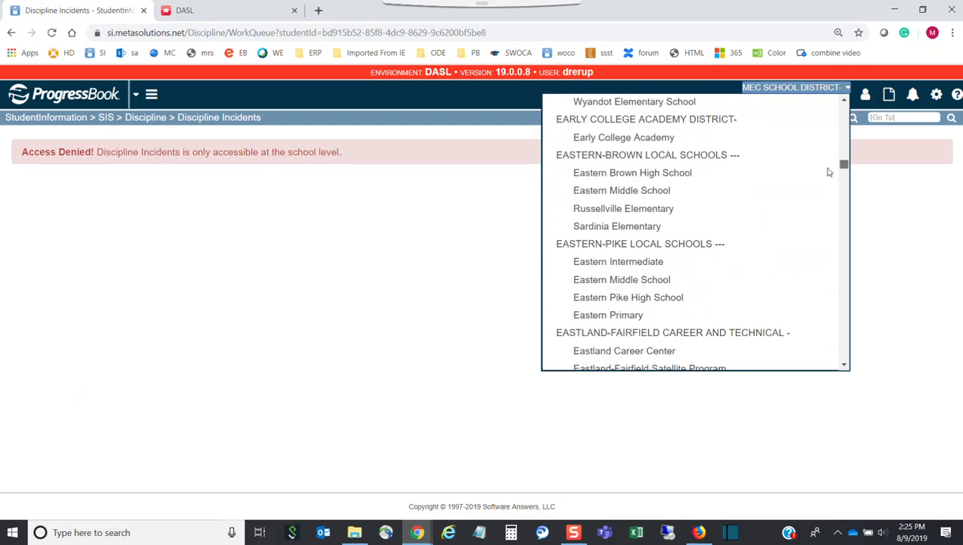
pyautogui.scroll(-2, 823, 238)
pyautogui.click(640, 324)
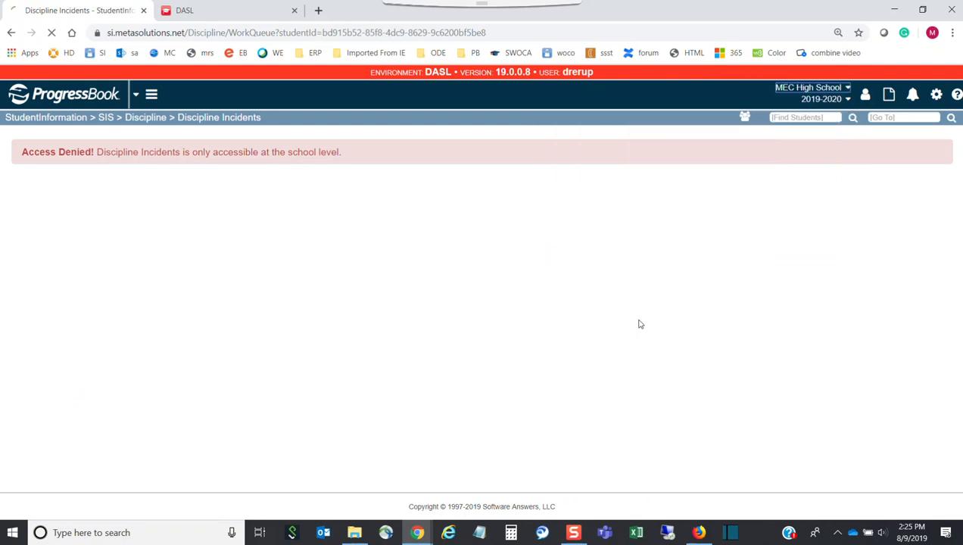
pyautogui.click(819, 119)
pyautogui.write('mi')
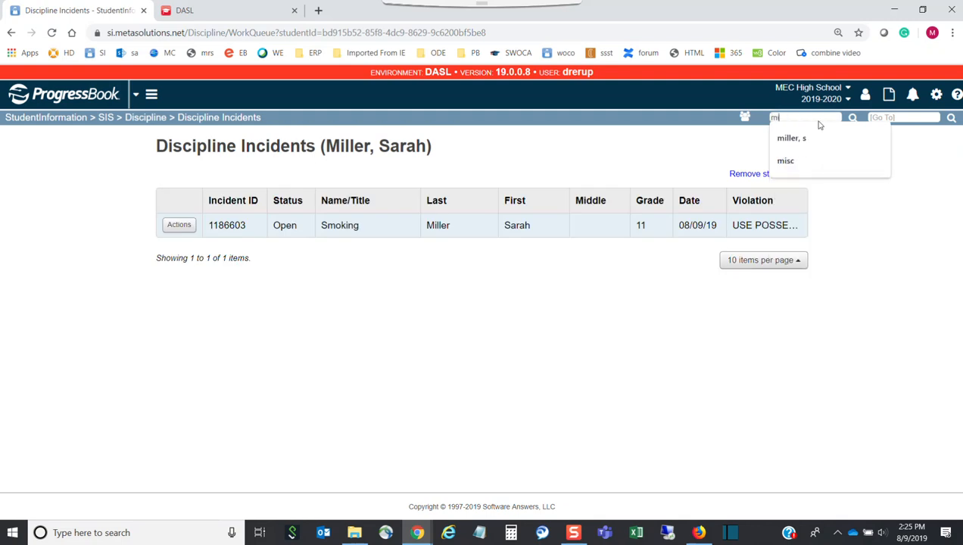
pyautogui.click(186, 226)
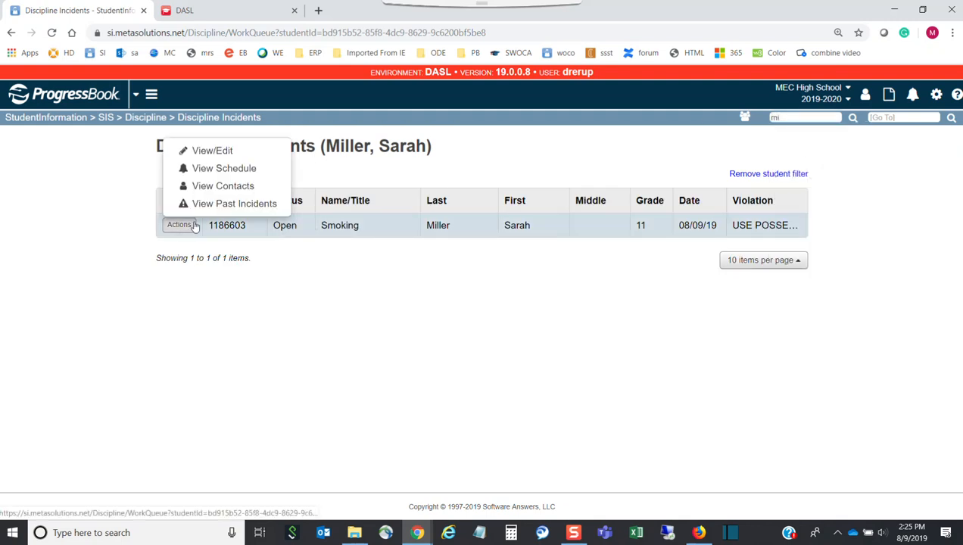
pyautogui.click(209, 153)
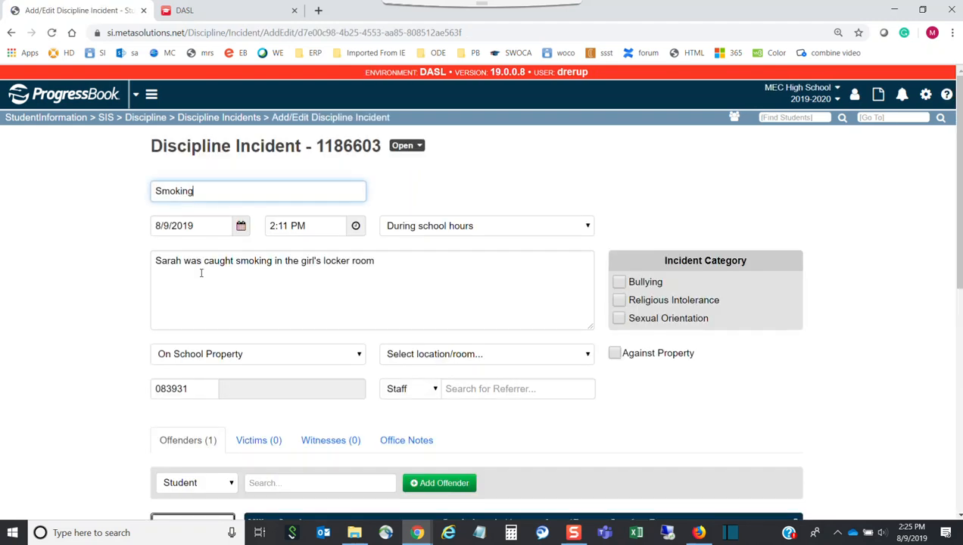
# Step: Bring up the Print Letter dialog for the Smoking incident's offender
pyautogui.scroll(-2, 210, 346)
pyautogui.scroll(-3, 209, 352)
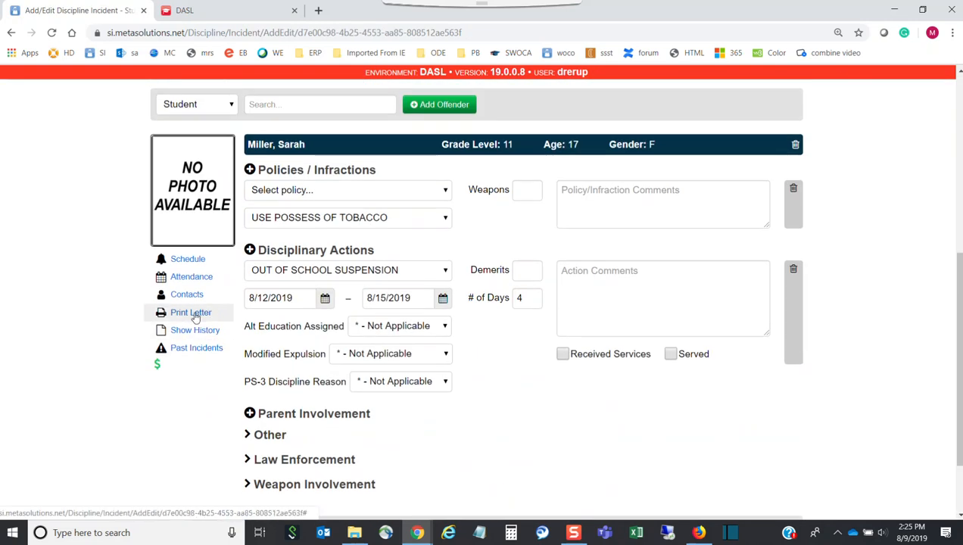
pyautogui.click(193, 312)
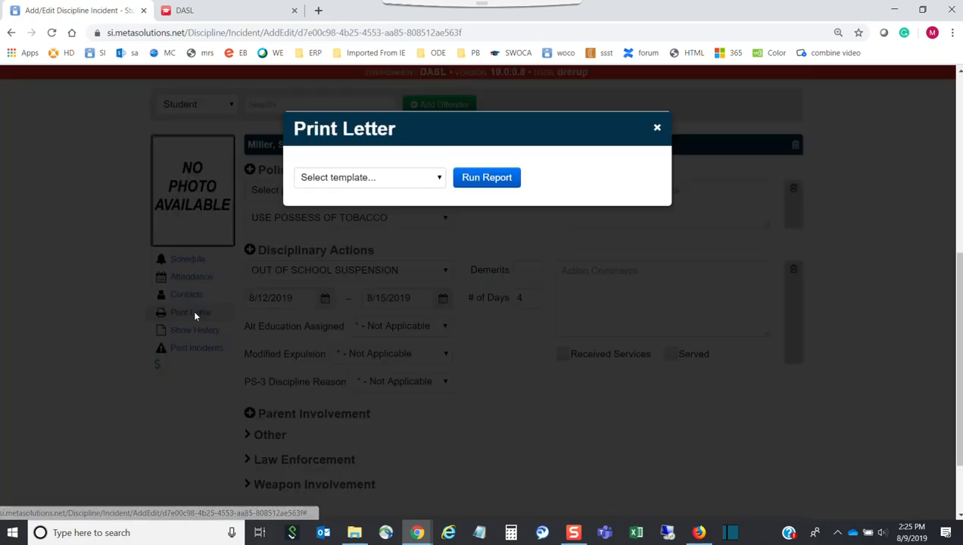
# Step: Run the Notice of Expulsion template and save the generated letter to the Desktop
pyautogui.click(439, 180)
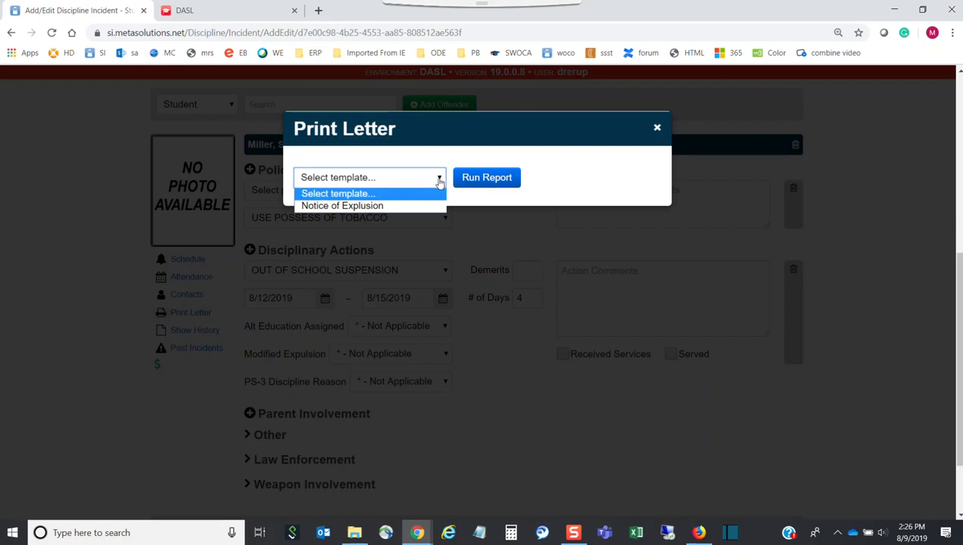
pyautogui.click(344, 207)
pyautogui.click(479, 178)
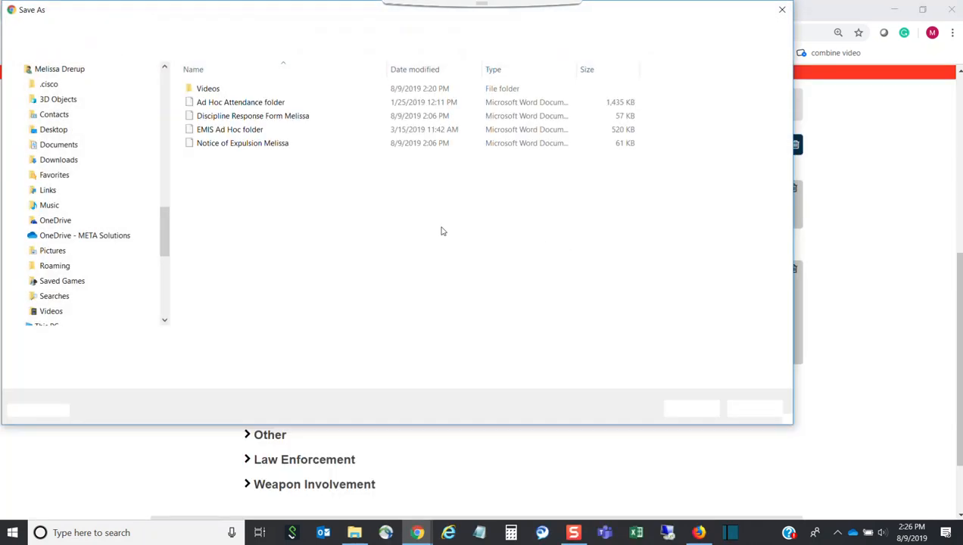
pyautogui.click(168, 339)
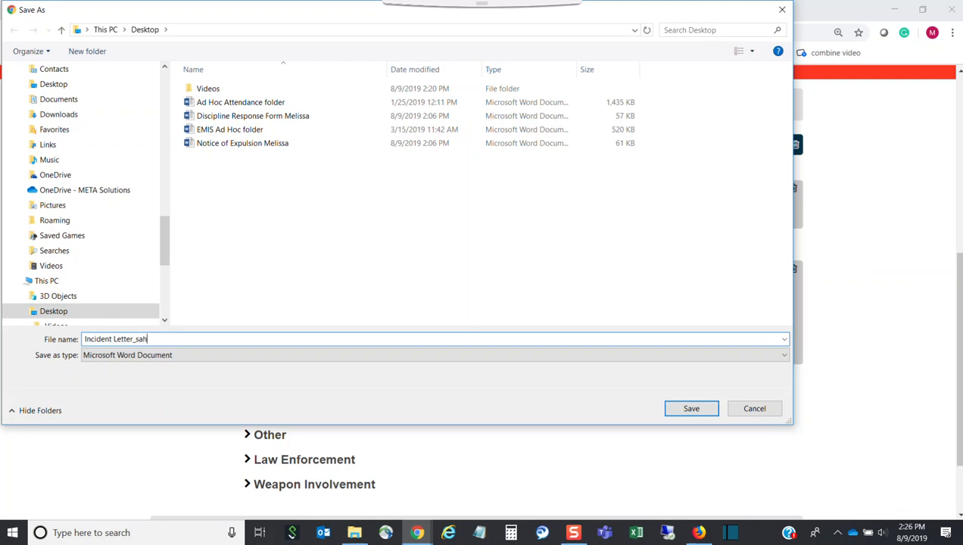
pyautogui.press('Return')
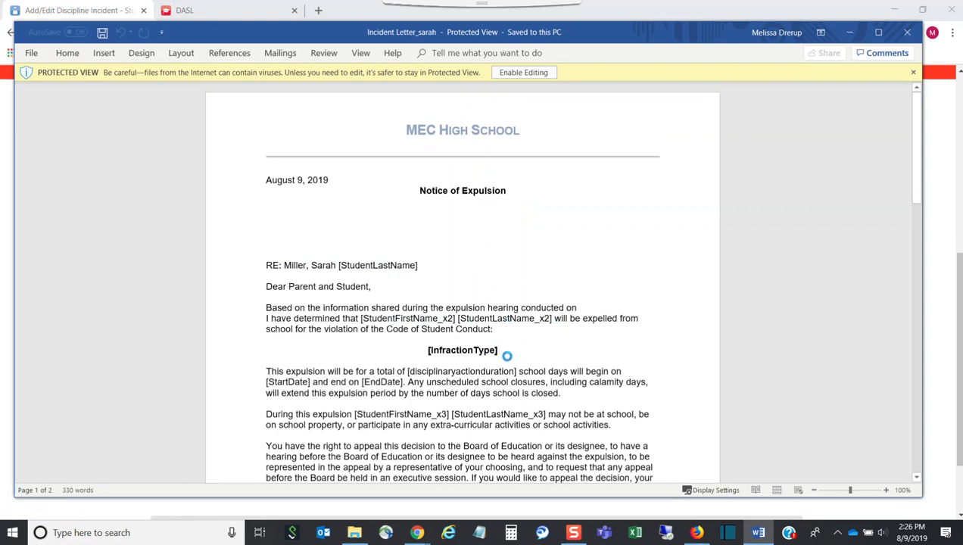
# Step: Scroll through the generated expulsion letter in Word, then close it
pyautogui.scroll(-8, 446, 371)
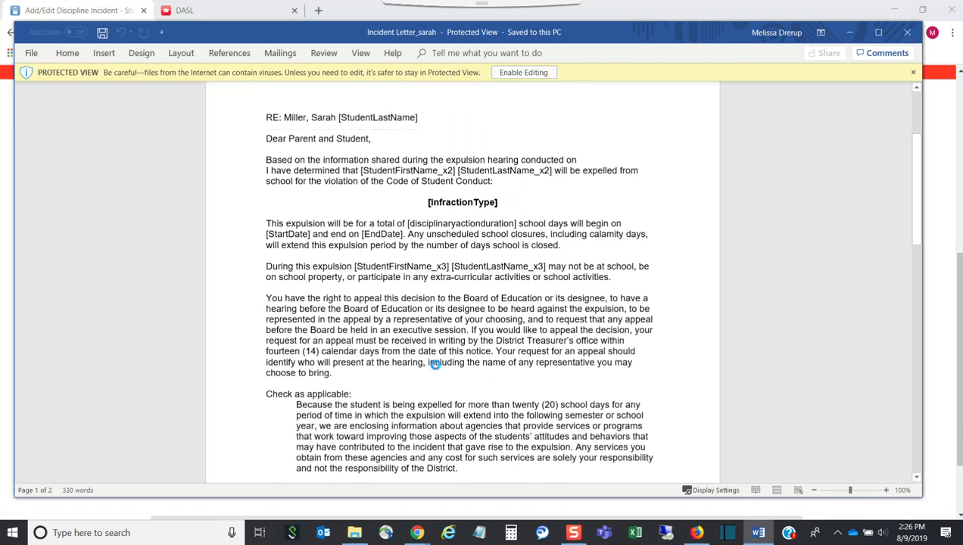
pyautogui.scroll(6, 473, 399)
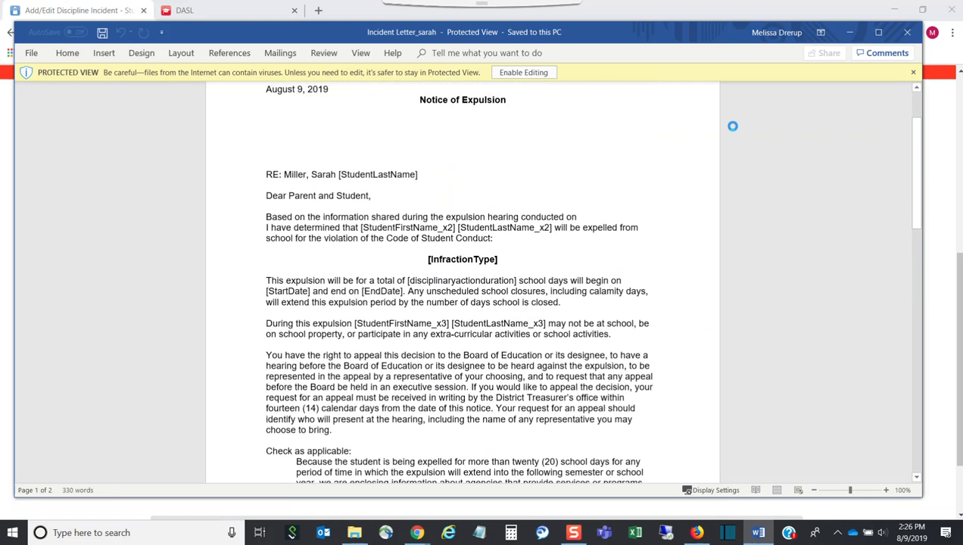
pyautogui.click(907, 33)
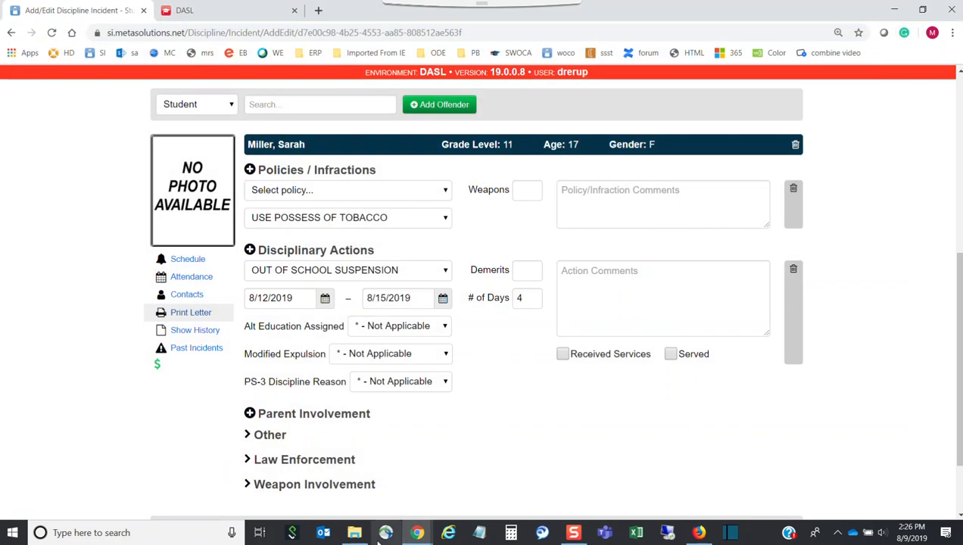
# Step: Launch Microsoft Word from the Windows search
pyautogui.click(127, 534)
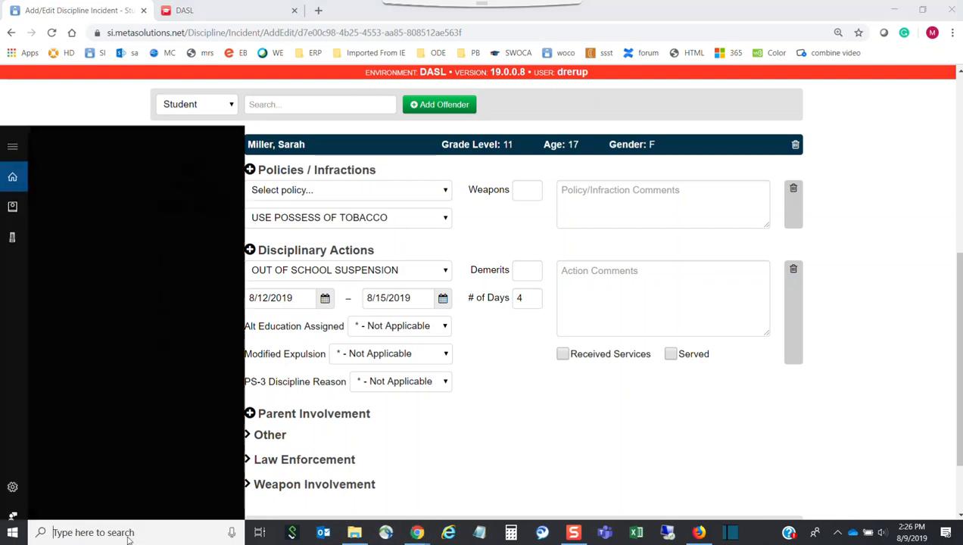
pyautogui.write('word')
pyautogui.click(124, 190)
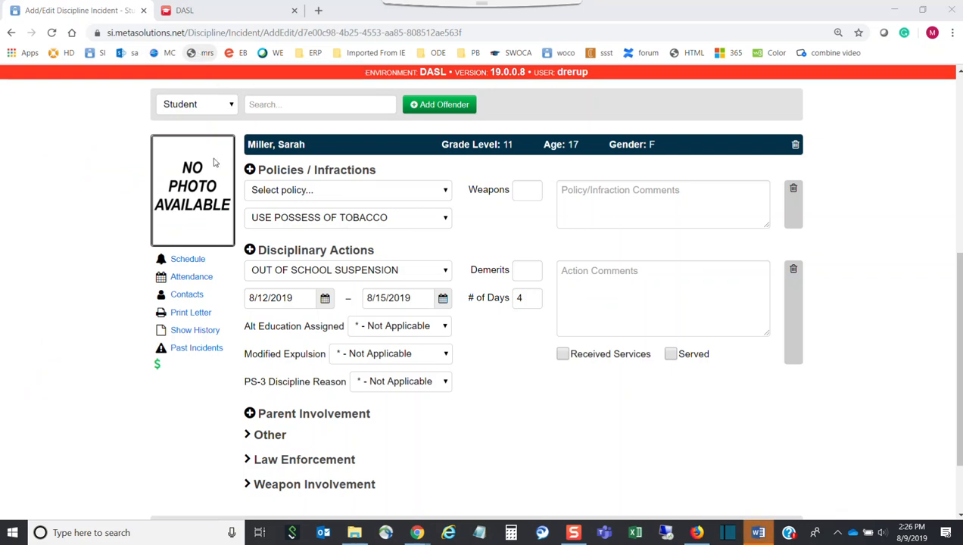
pyautogui.click(757, 532)
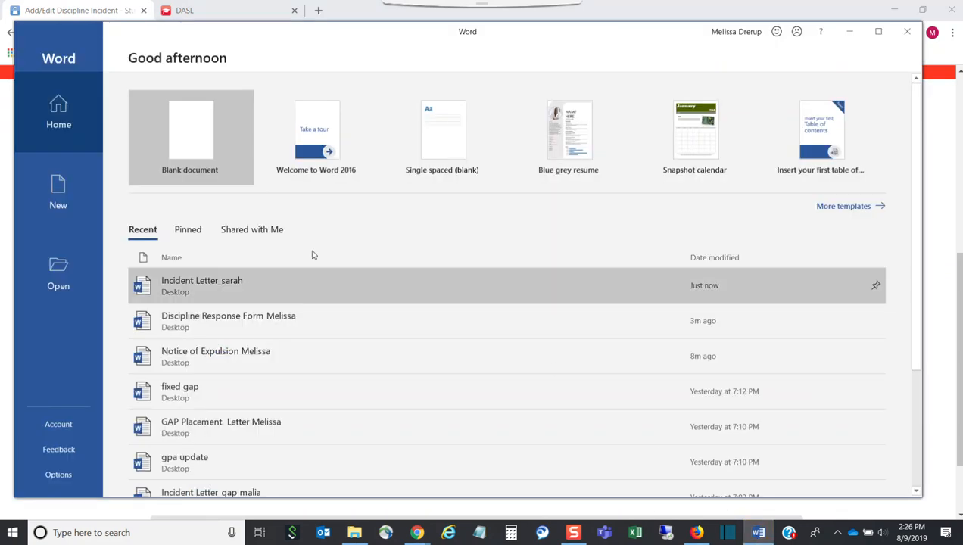
# Step: Open the student's Notice of Expulsion .docx letter from the Desktop folder
pyautogui.click(54, 268)
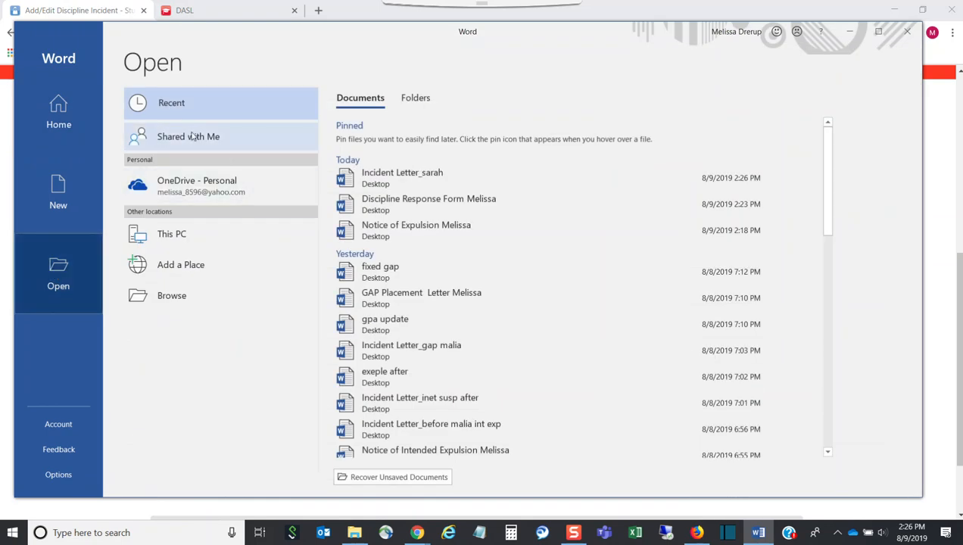
pyautogui.click(429, 103)
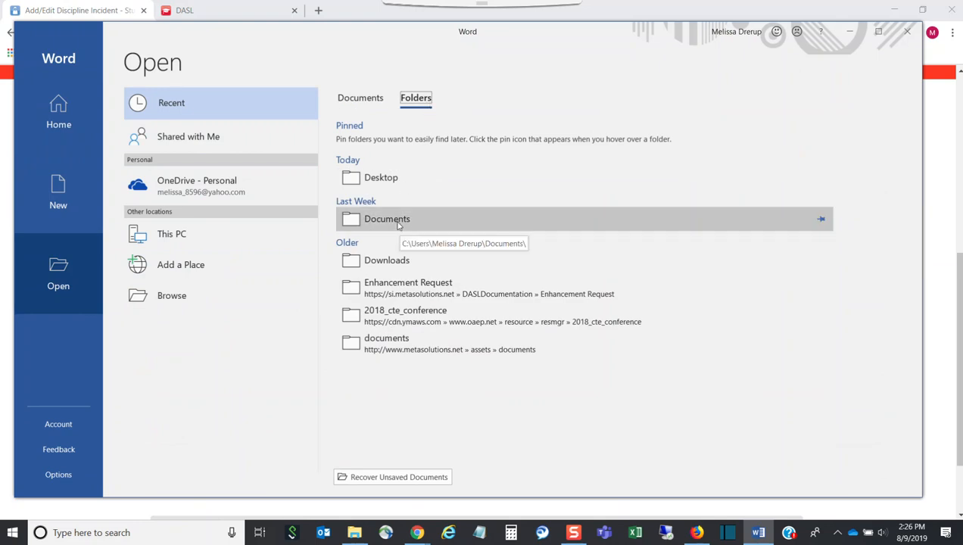
pyautogui.click(384, 180)
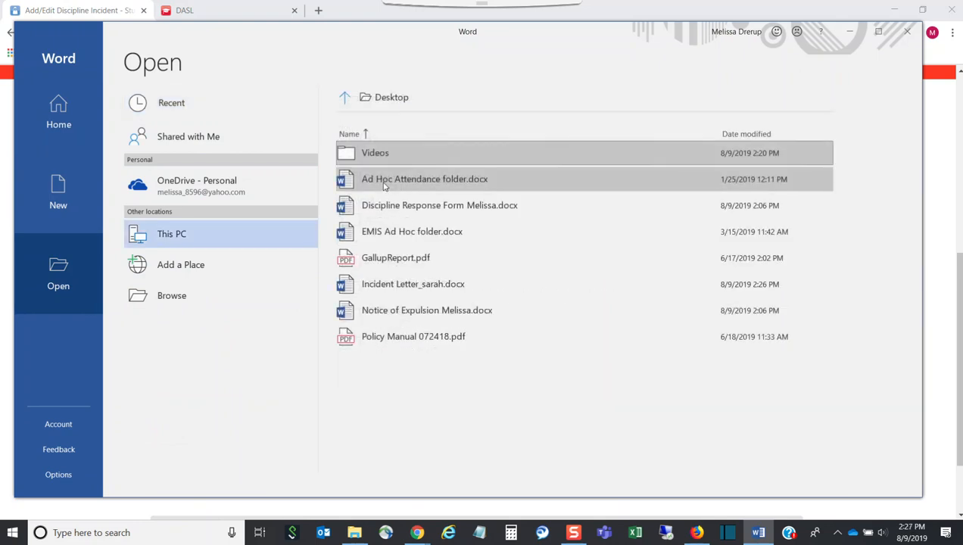
pyautogui.click(392, 312)
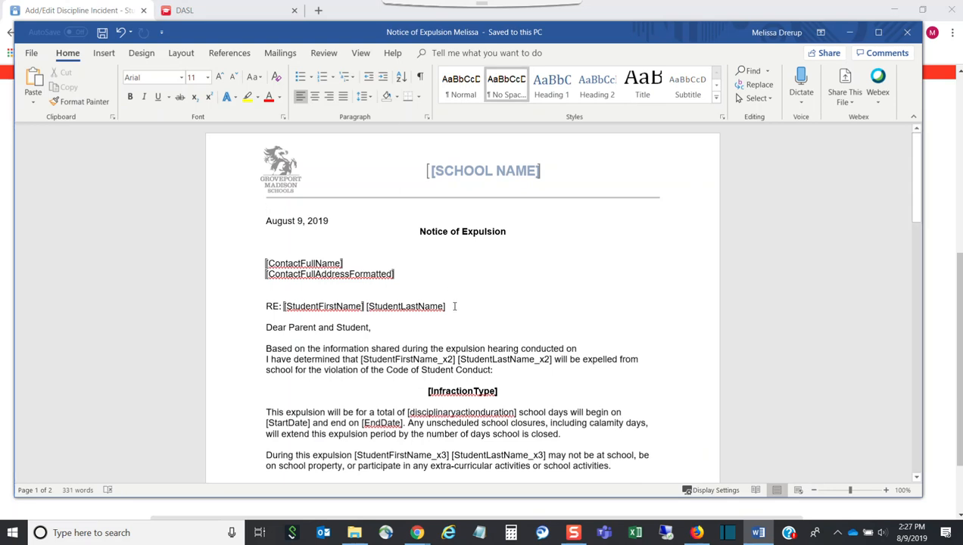
# Step: Delete the [StudentFirstName] [StudentLastName] fields after RE: and bring up the Discipline_Letters guide PDF
pyautogui.moveTo(455, 306); pyautogui.dragTo(286, 307)
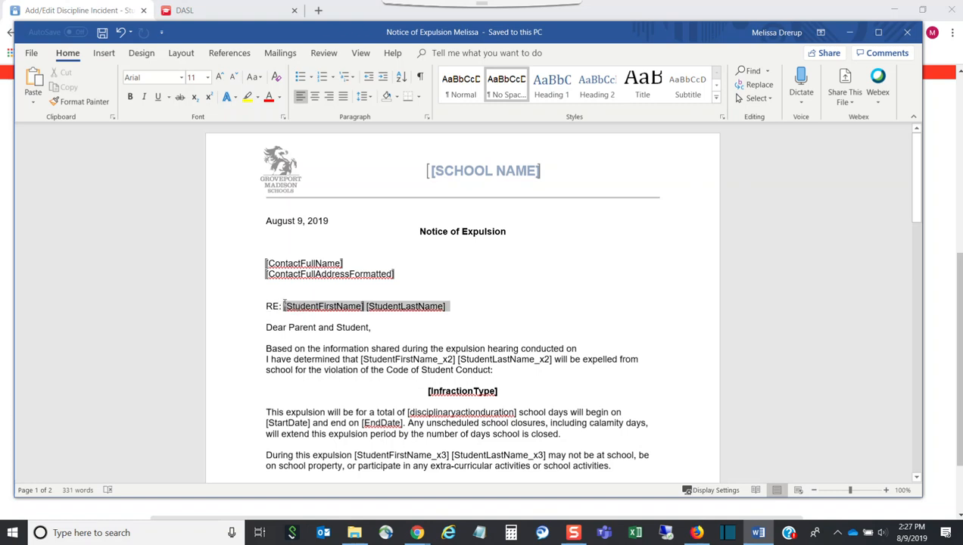
pyautogui.press('Delete')
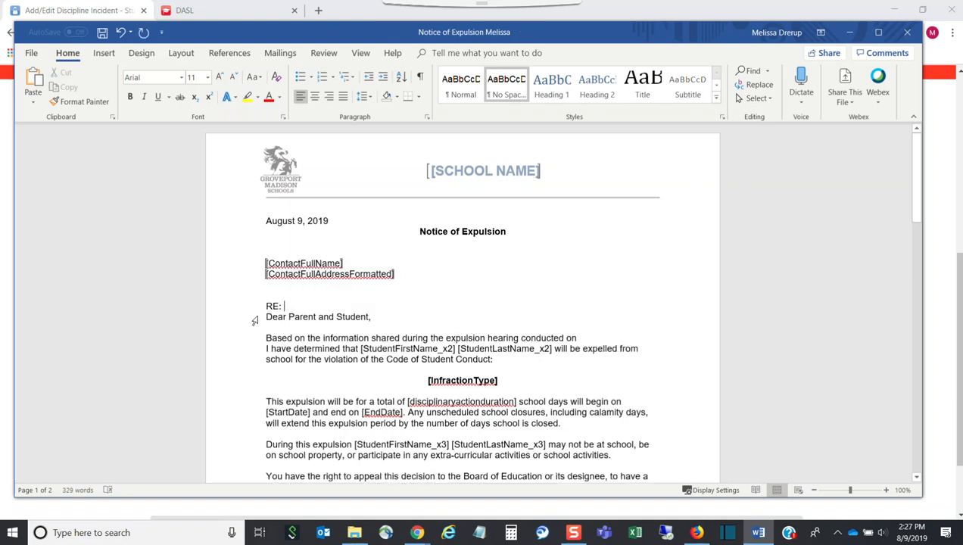
pyautogui.click(418, 534)
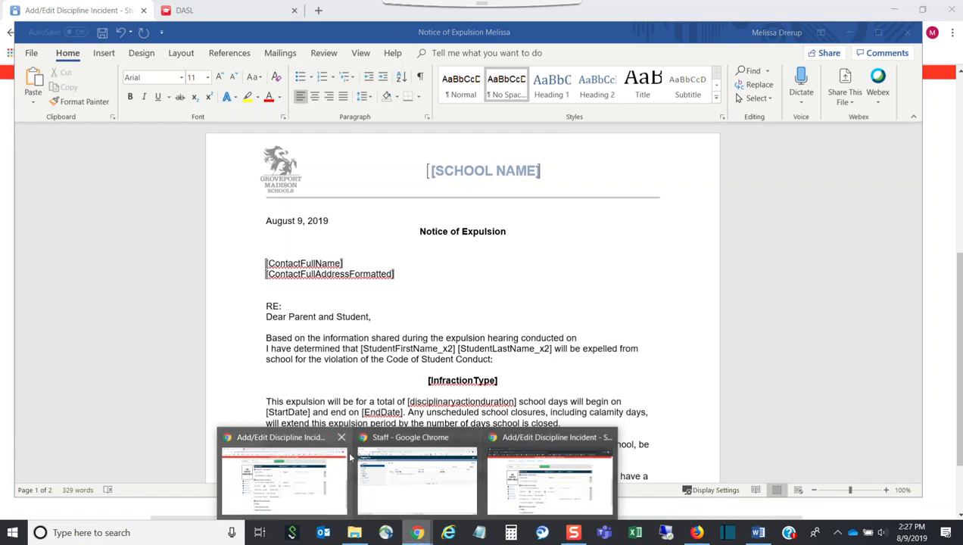
pyautogui.click(300, 469)
pyautogui.click(250, 19)
# Step: Scroll the Discipline_Letters guide to Available Bookmarks and copy StudentFirstName for the Word letter
pyautogui.scroll(-15, 285, 73)
pyautogui.scroll(-20, 475, 292)
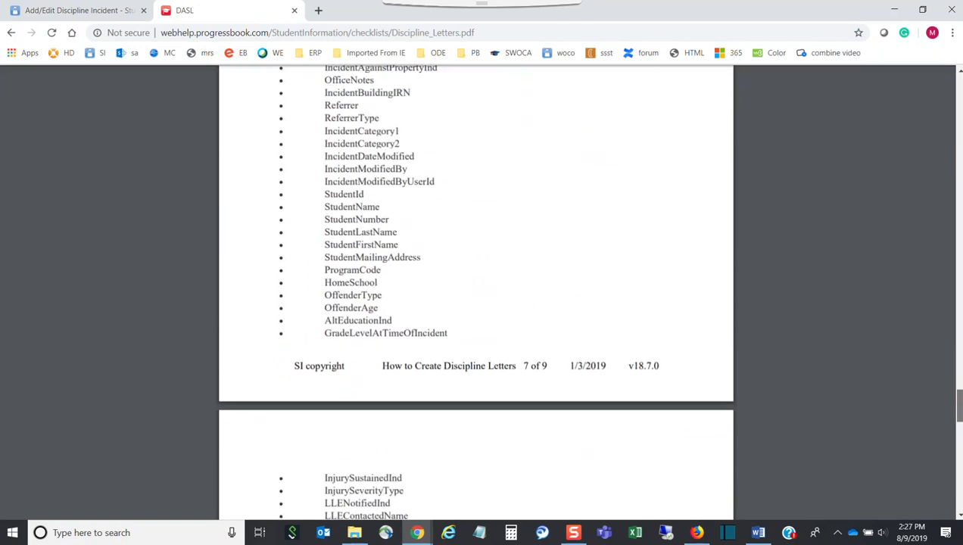
pyautogui.scroll(9, 510, 244)
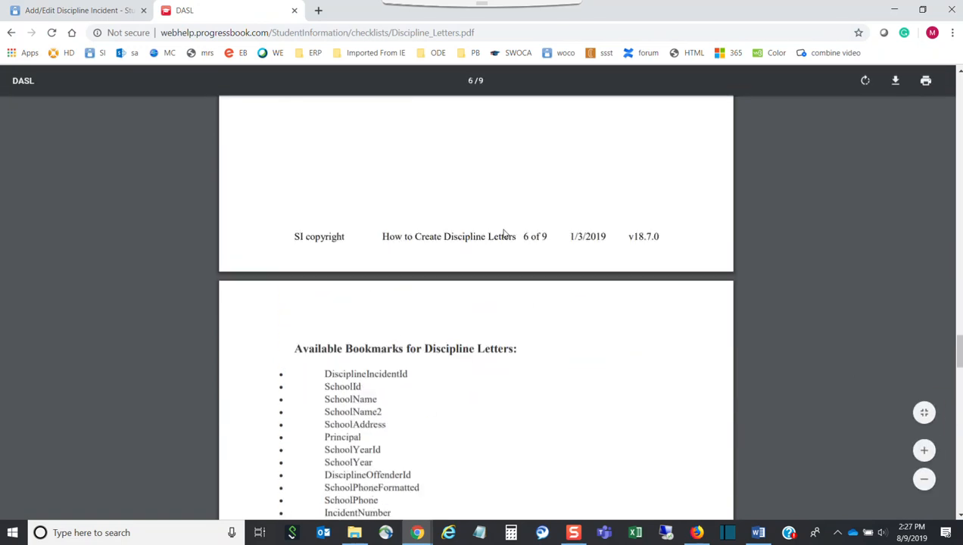
pyautogui.scroll(-2, 504, 235)
pyautogui.scroll(-4, 492, 277)
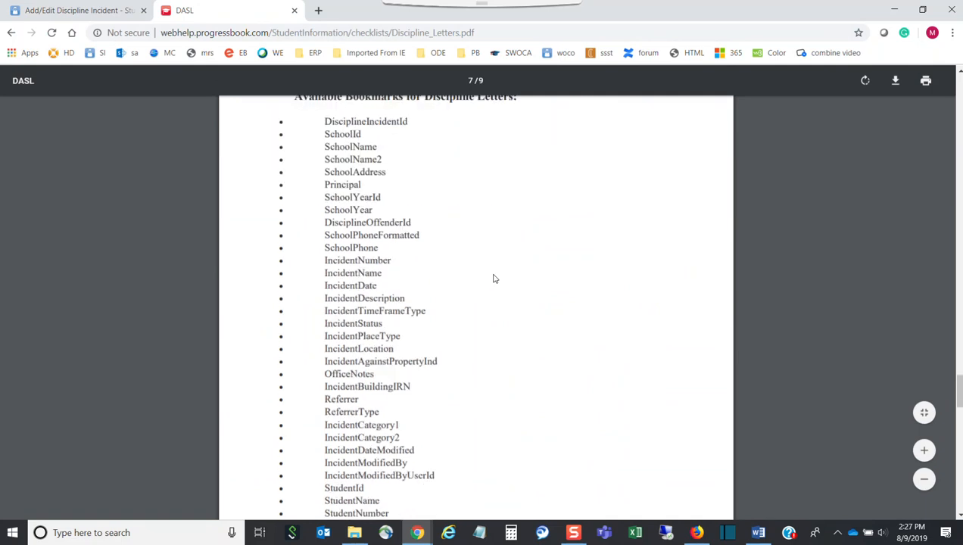
pyautogui.moveTo(403, 371); pyautogui.dragTo(324, 371)
pyautogui.hotkey('ctrl', 'c')
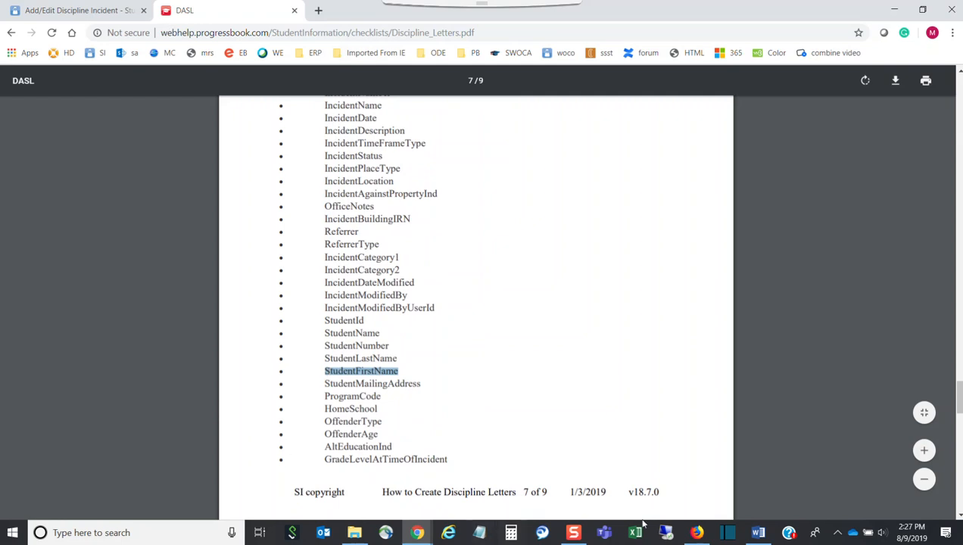
pyautogui.click(758, 532)
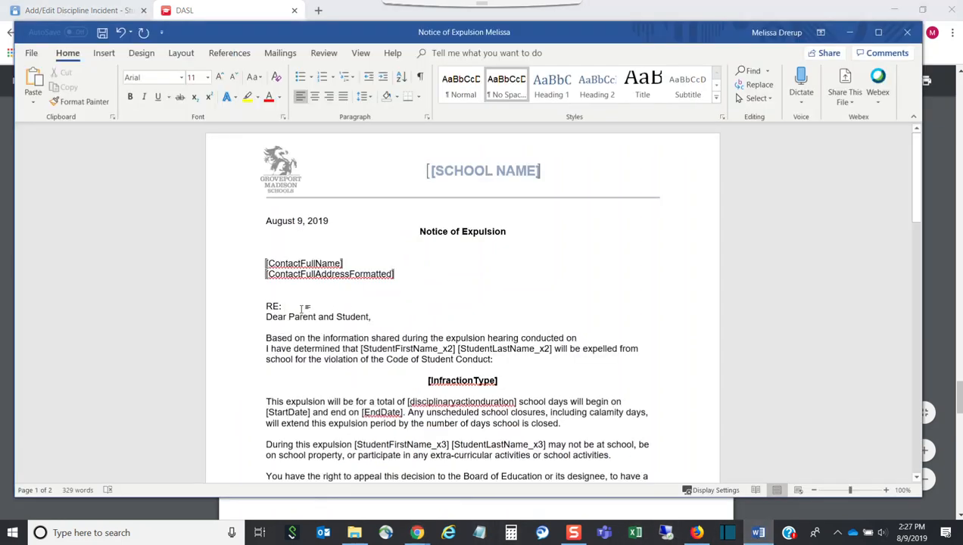
# Step: Paste StudentFirstName after RE: and bookmark it under the name StudentFirstName
pyautogui.hotkey('ctrl', 'v')
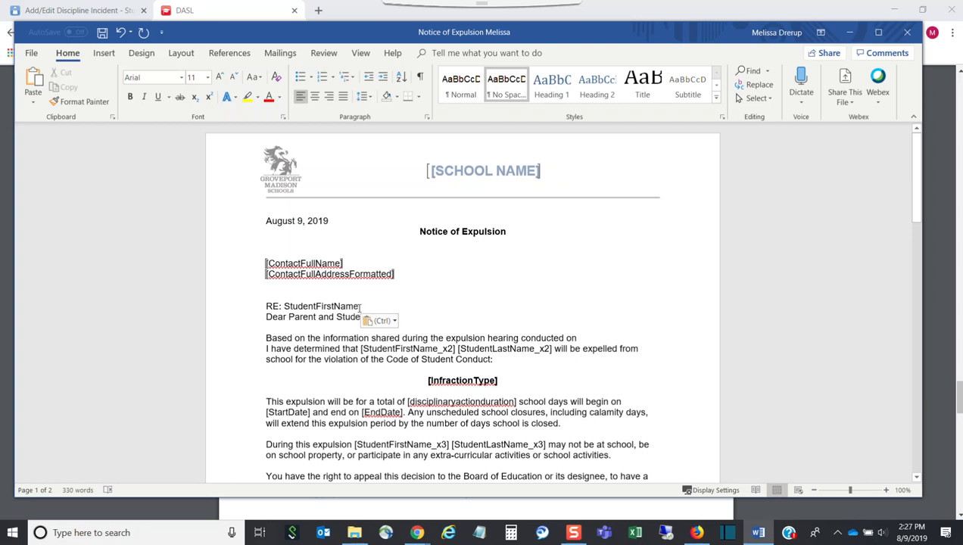
pyautogui.moveTo(359, 306); pyautogui.dragTo(280, 306)
pyautogui.hotkey('ctrl', 'c')
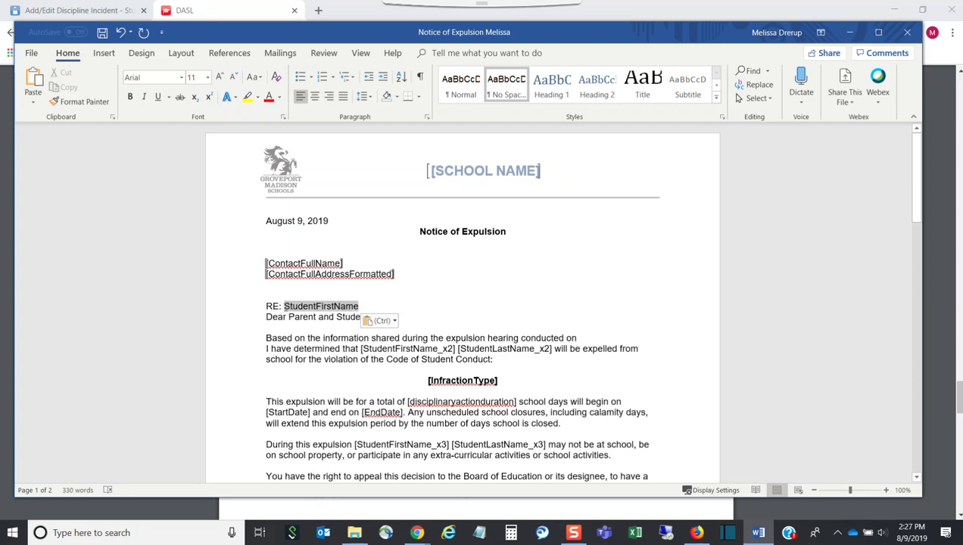
pyautogui.click(103, 54)
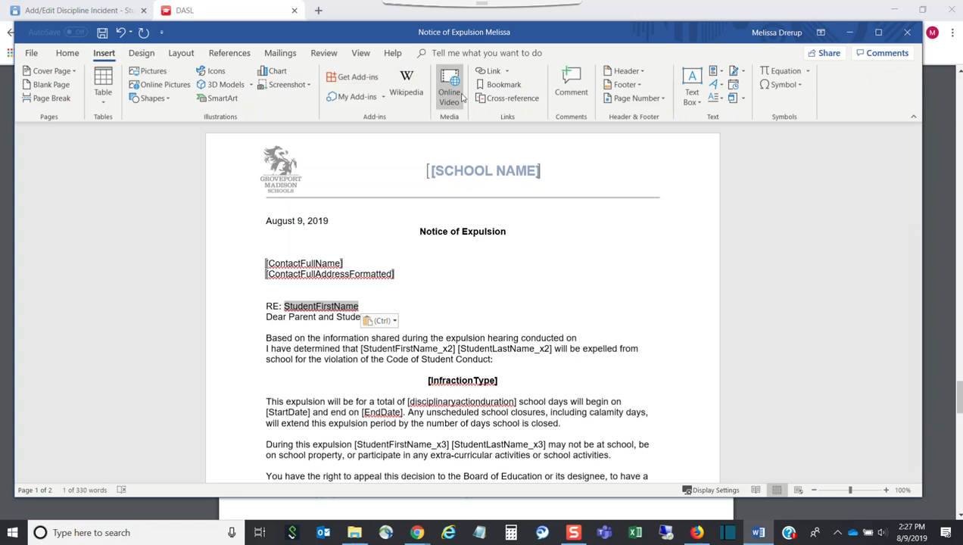
pyautogui.click(500, 87)
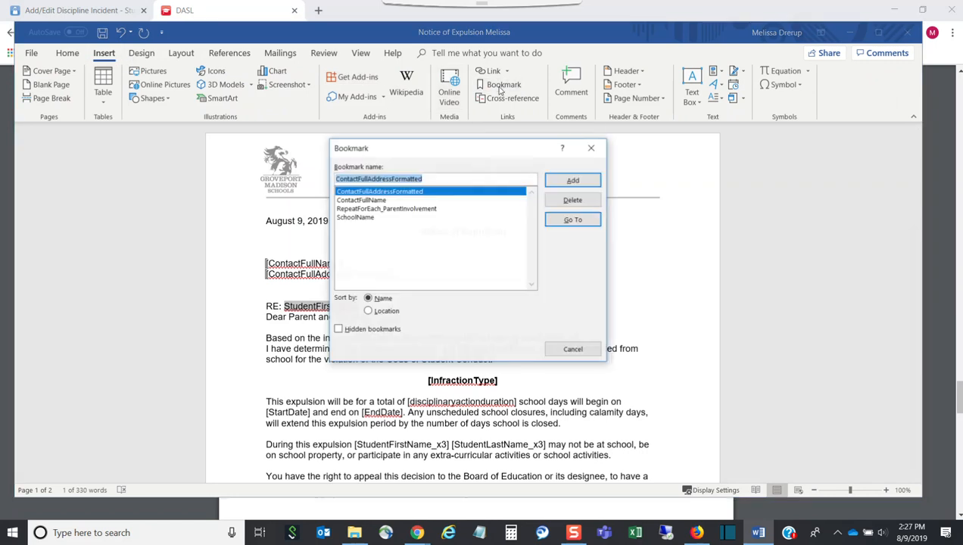
pyautogui.hotkey('ctrl', 'v')
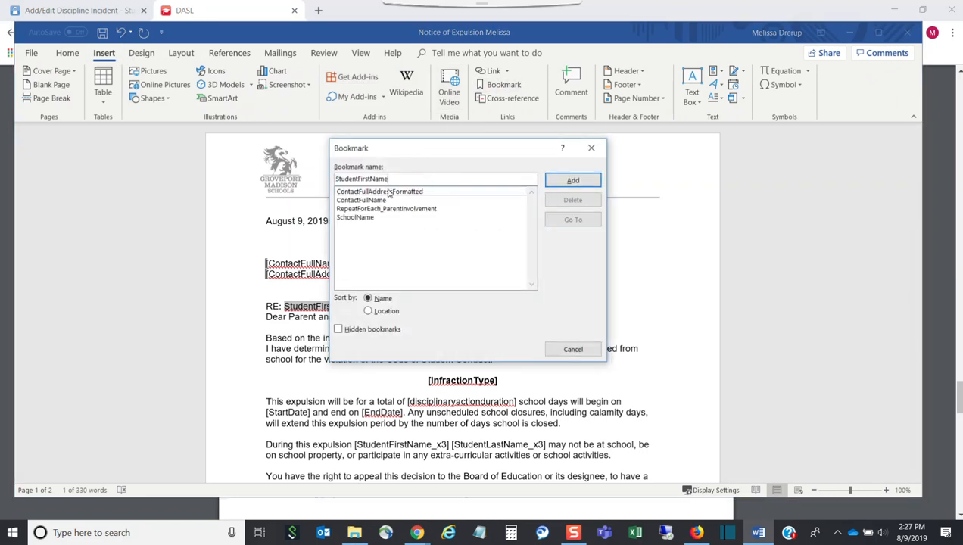
pyautogui.click(572, 181)
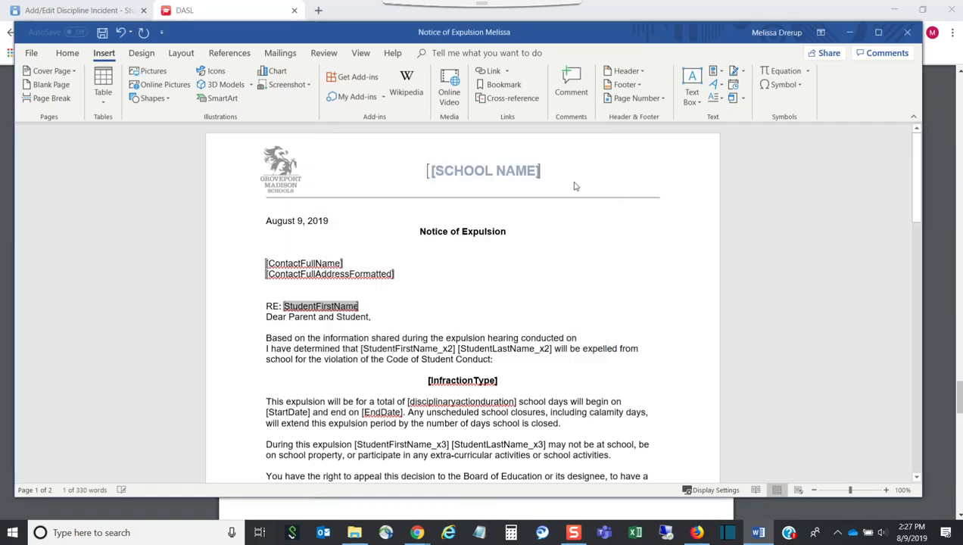
pyautogui.click(374, 303)
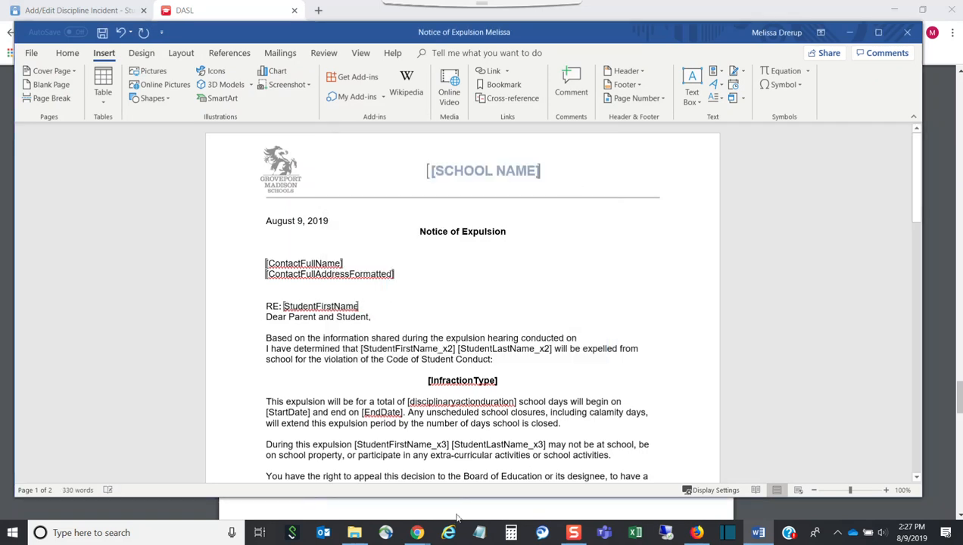
pyautogui.click(757, 533)
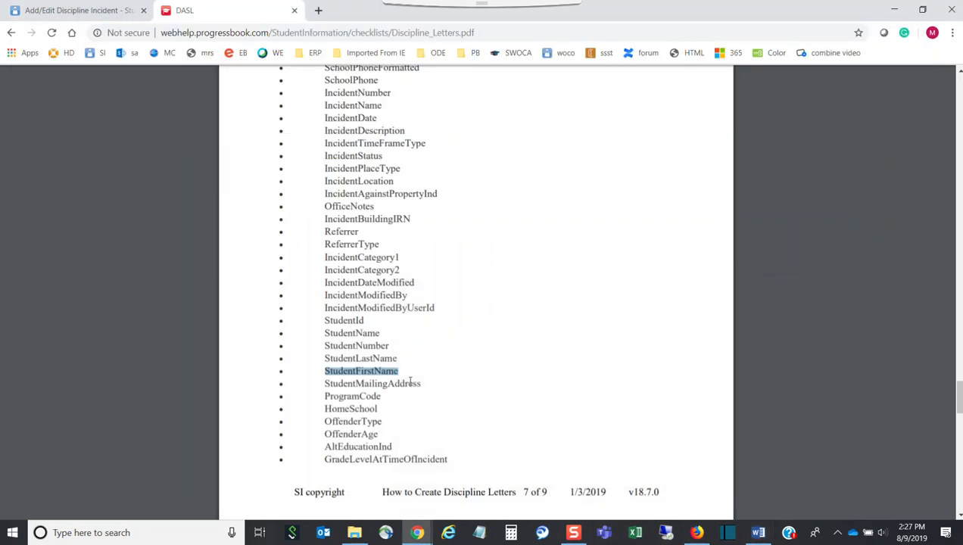
# Step: Copy StudentLastName from the guide and paste it after StudentFirstName on the RE: line
pyautogui.moveTo(404, 358); pyautogui.dragTo(328, 346)
pyautogui.hotkey('ctrl', 'c')
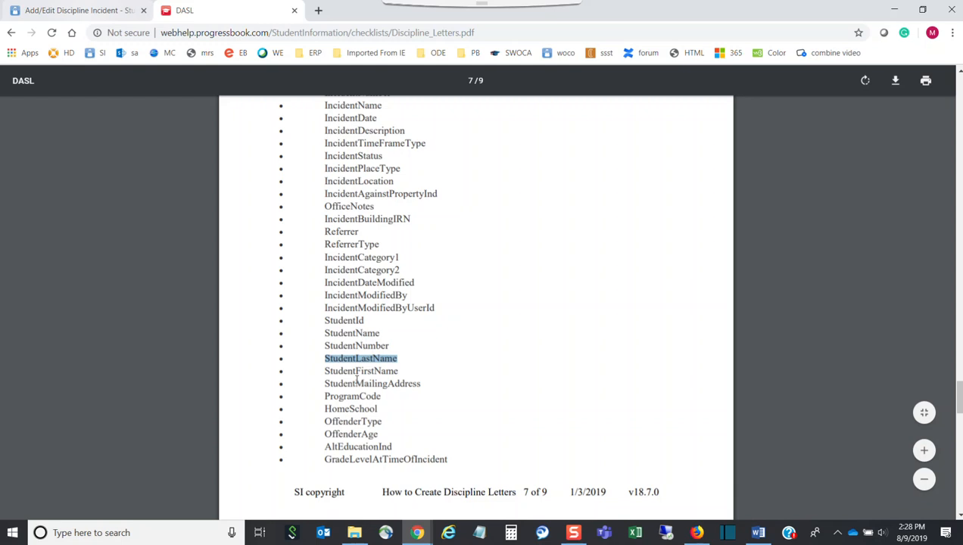
pyautogui.click(757, 533)
pyautogui.click(415, 303)
pyautogui.hotkey('ctrl', 'v')
pyautogui.moveTo(376, 306); pyautogui.dragTo(361, 306)
pyautogui.hotkey('ctrl', 'c')
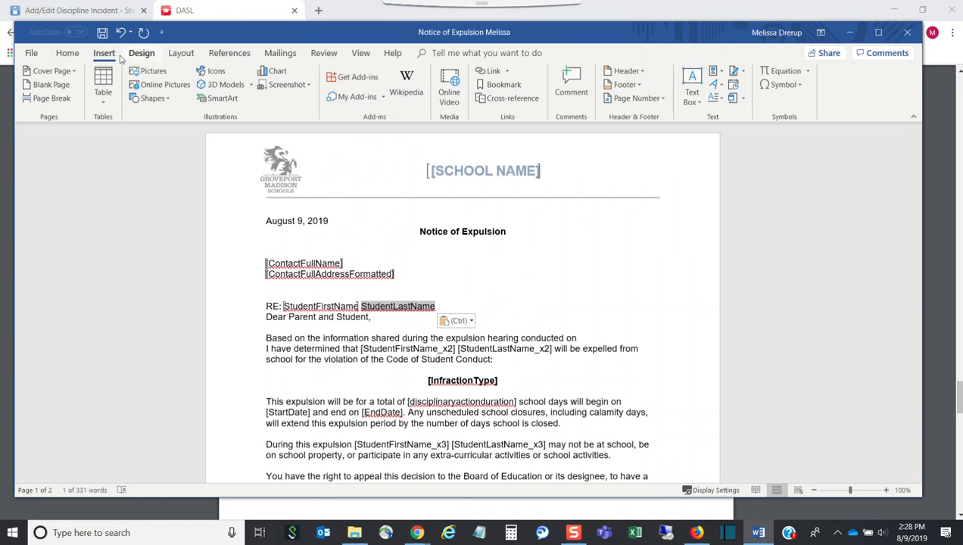
# Step: Bookmark the selected StudentLastName text on the RE: line as StudentLastName
pyautogui.click(503, 85)
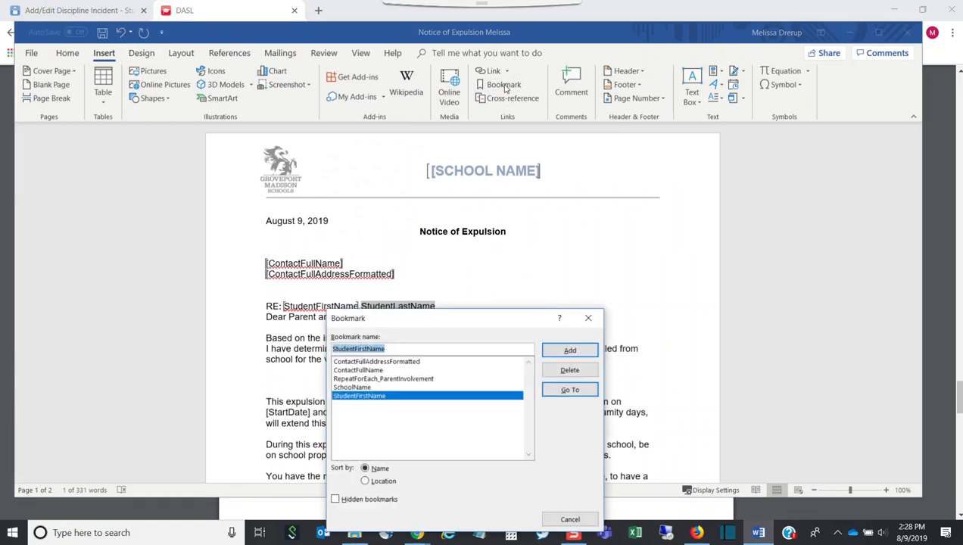
pyautogui.hotkey('ctrl', 'v')
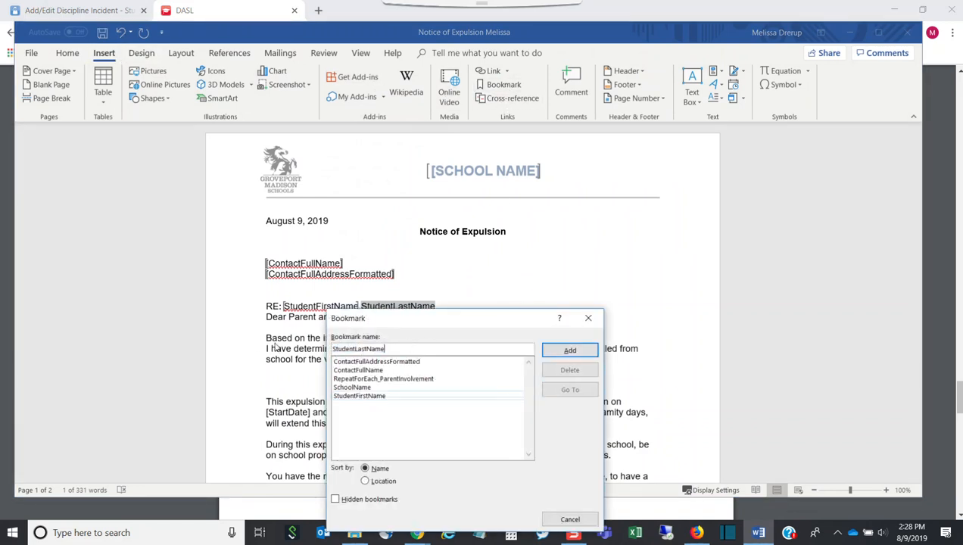
pyautogui.click(578, 352)
pyautogui.click(537, 289)
# Step: Delete [StudentFirstName_x2] [StudentLastName_x2] from the expulsion sentence, then select StudentFirstName in the guide
pyautogui.scroll(-2, 535, 288)
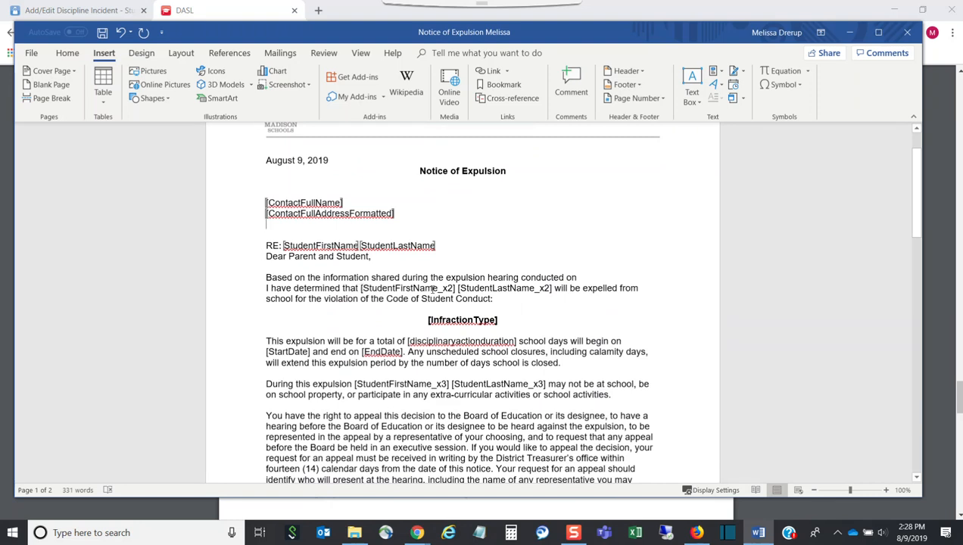
pyautogui.moveTo(554, 288); pyautogui.dragTo(363, 295)
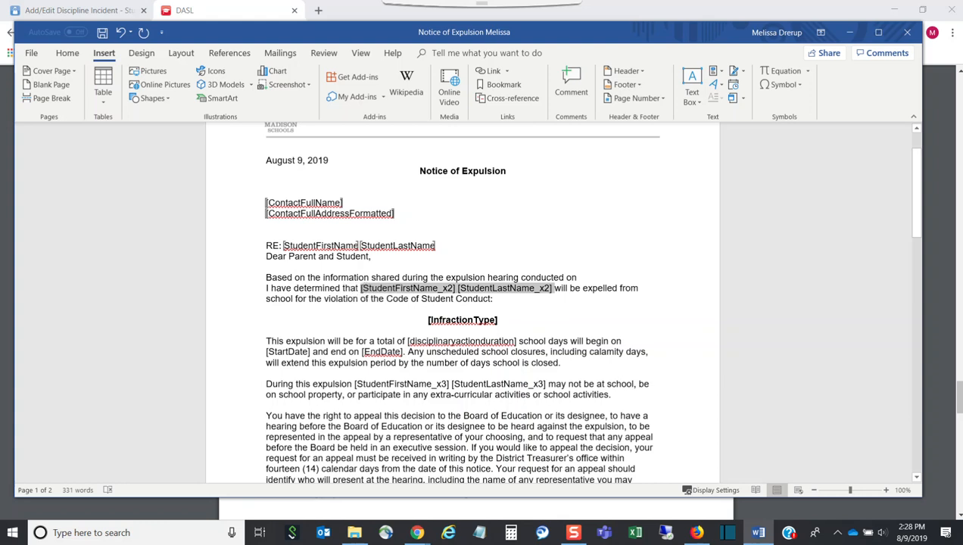
pyautogui.press('Delete')
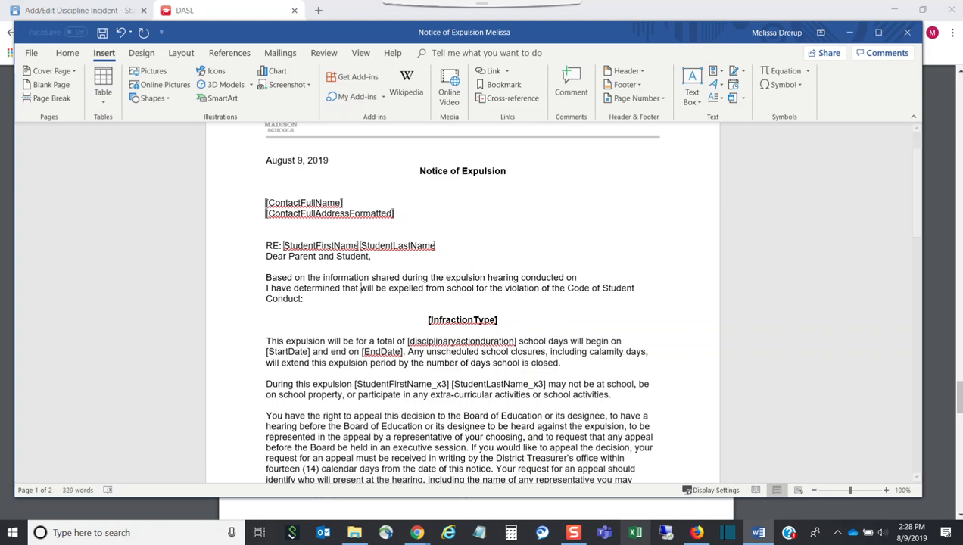
pyautogui.click(757, 532)
pyautogui.moveTo(396, 372); pyautogui.dragTo(328, 368)
pyautogui.hotkey('ctrl', 'c')
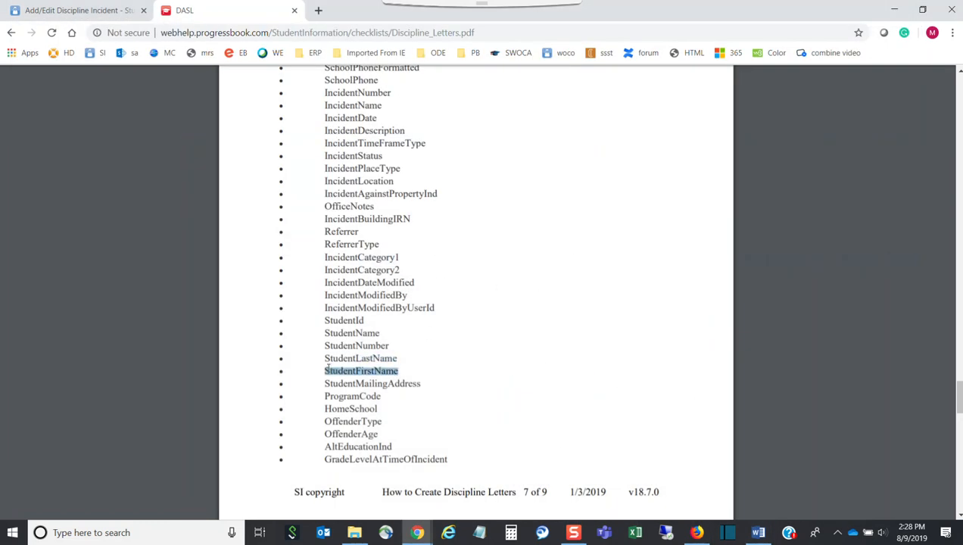
# Step: Return to the Notice of Expulsion Melissa letter in Word with StudentFirstName copied
pyautogui.click(757, 532)
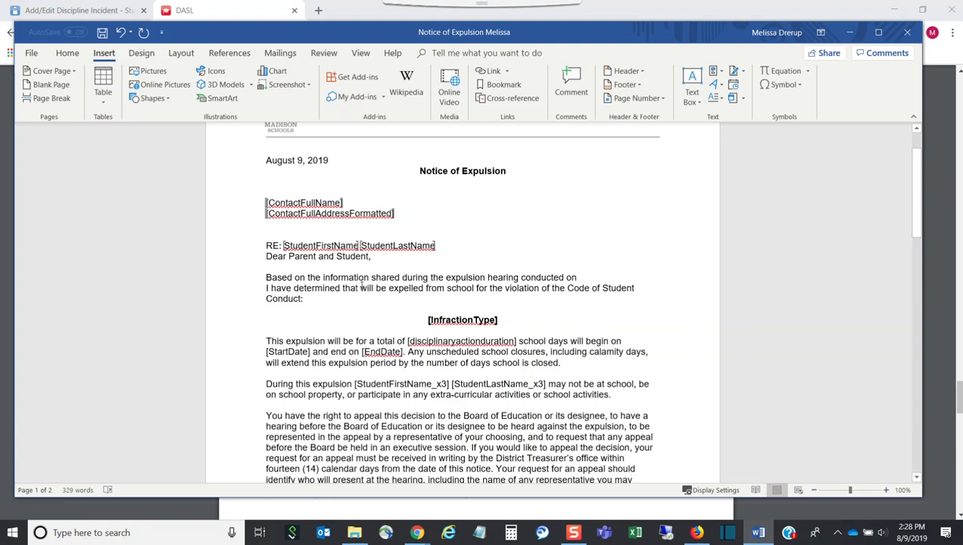
# Step: Paste StudentFirstName into the expulsion sentence, bookmark it as StudentFirstName_x2, and restore the accidentally deleted text
pyautogui.hotkey('ctrl', 'v')
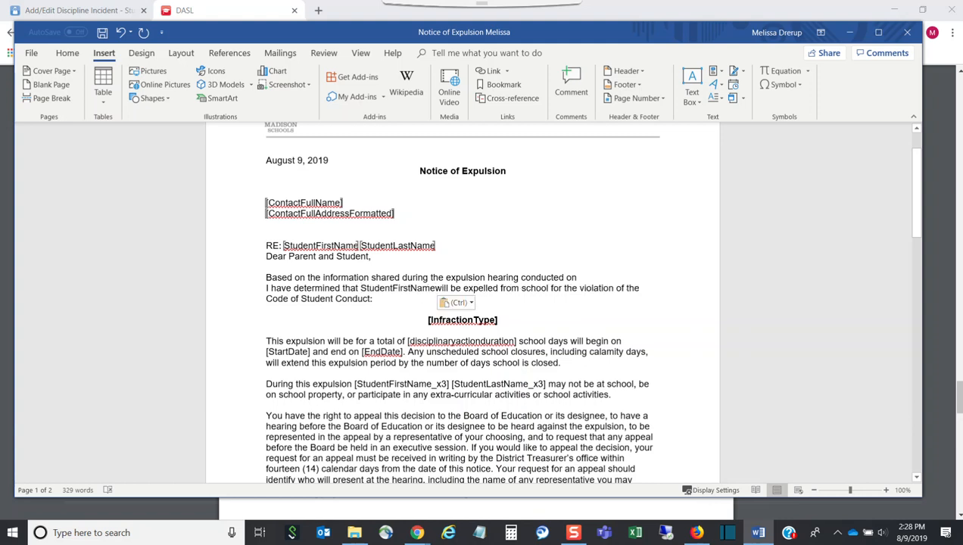
pyautogui.moveTo(436, 289); pyautogui.dragTo(361, 289)
pyautogui.hotkey('ctrl', 'c')
pyautogui.click(498, 84)
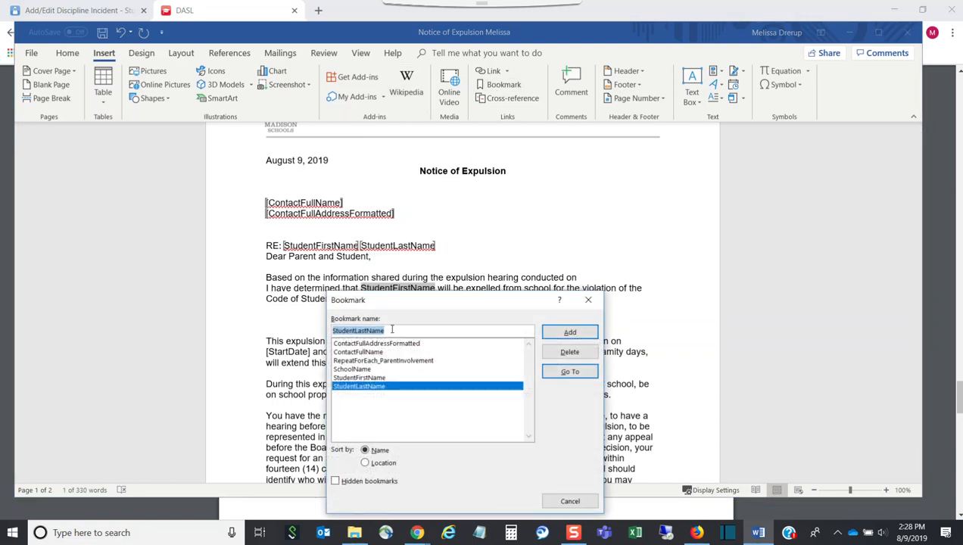
pyautogui.hotkey('ctrl', 'v')
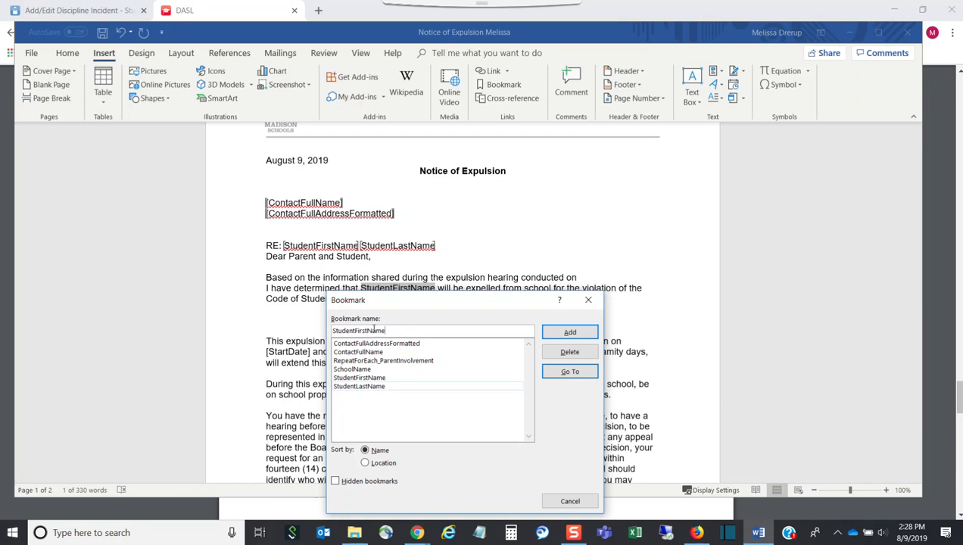
pyautogui.write('_x2')
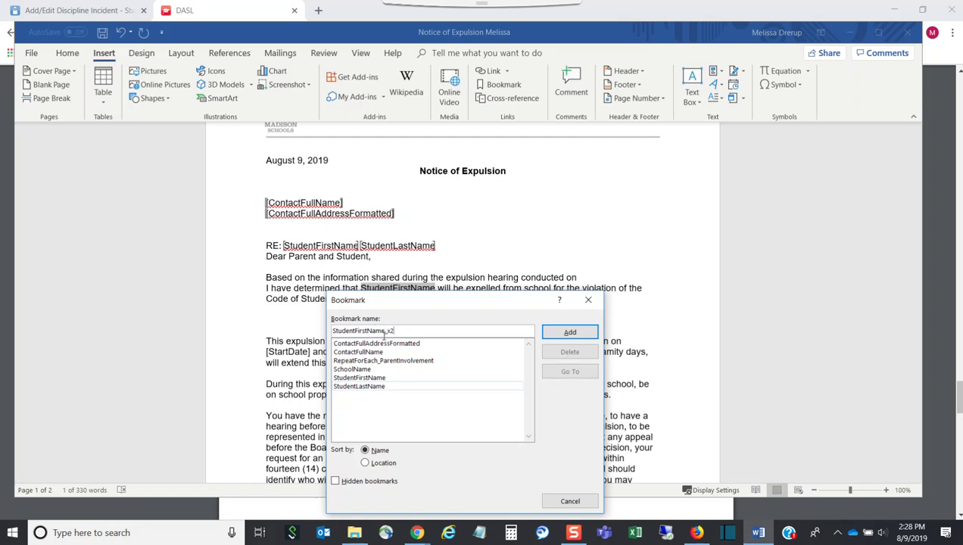
pyautogui.click(569, 332)
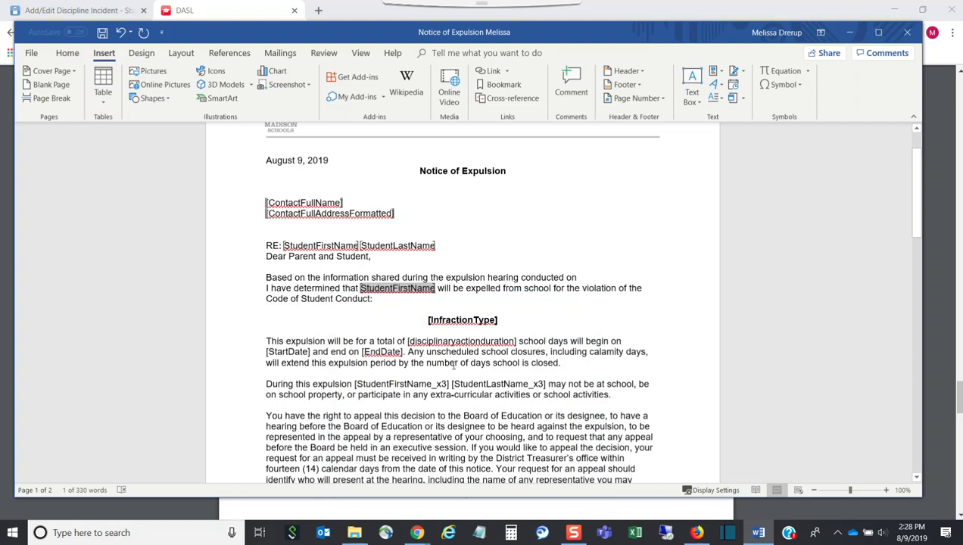
pyautogui.press('Delete')
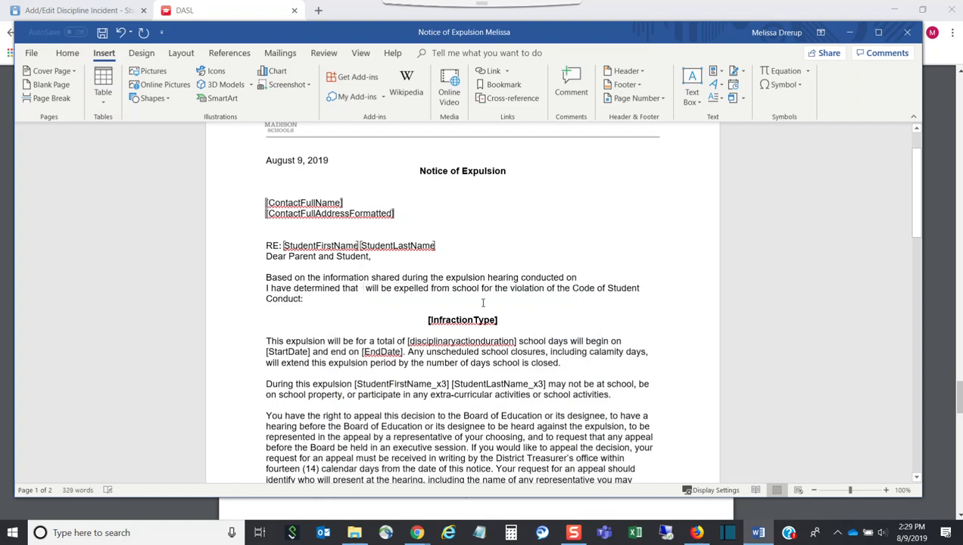
pyautogui.click(121, 32)
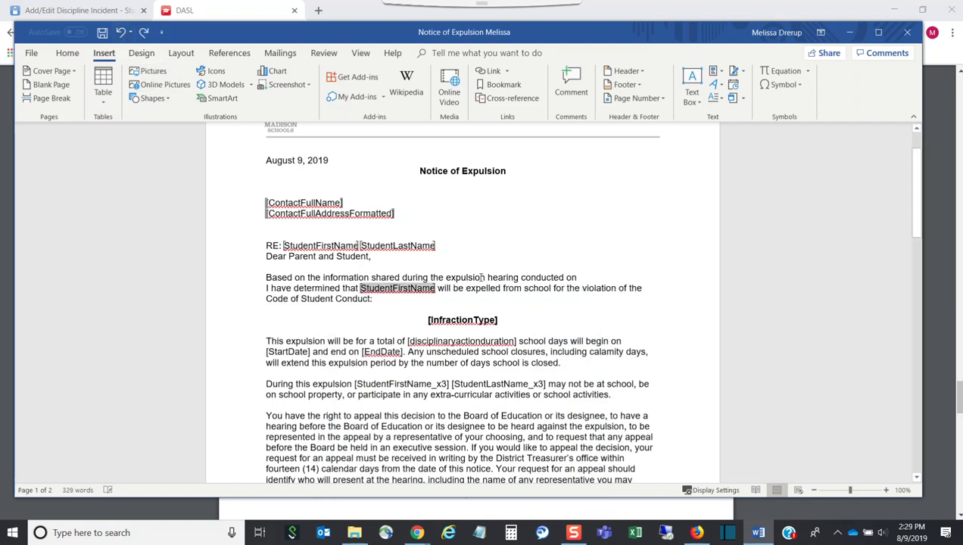
pyautogui.click(437, 288)
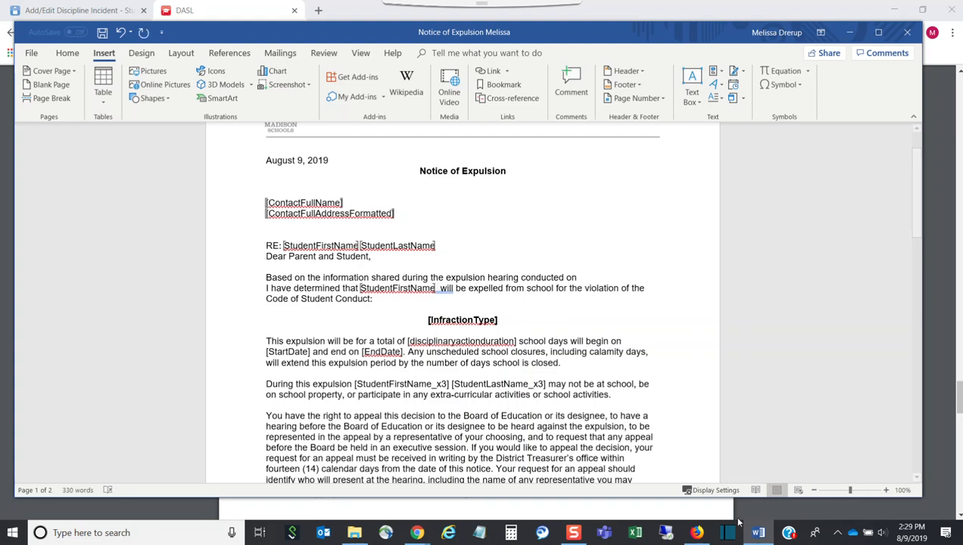
pyautogui.click(757, 532)
# Step: Copy StudentLastName from the guide, paste it after StudentFirstName, and bookmark it as StudentLastName_x2
pyautogui.moveTo(399, 358); pyautogui.dragTo(327, 358)
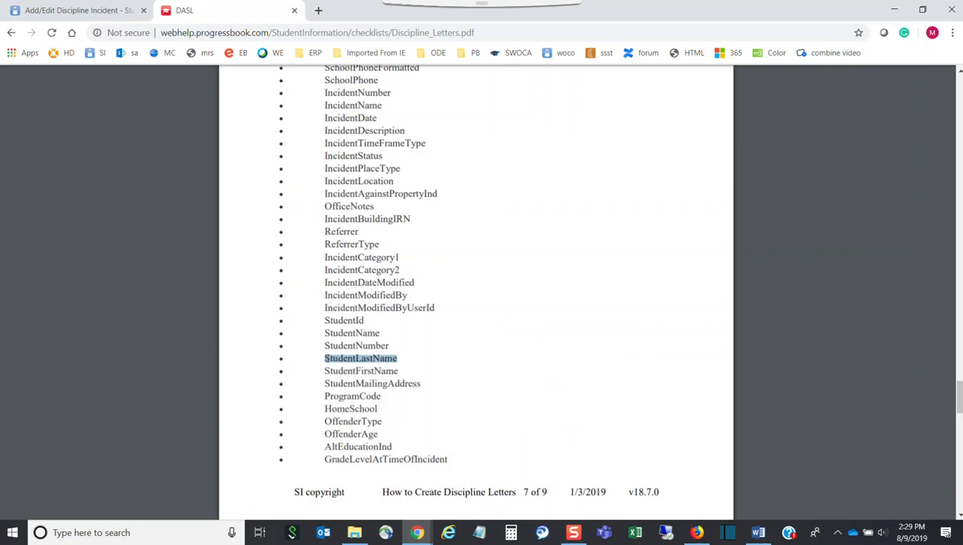
pyautogui.click(758, 532)
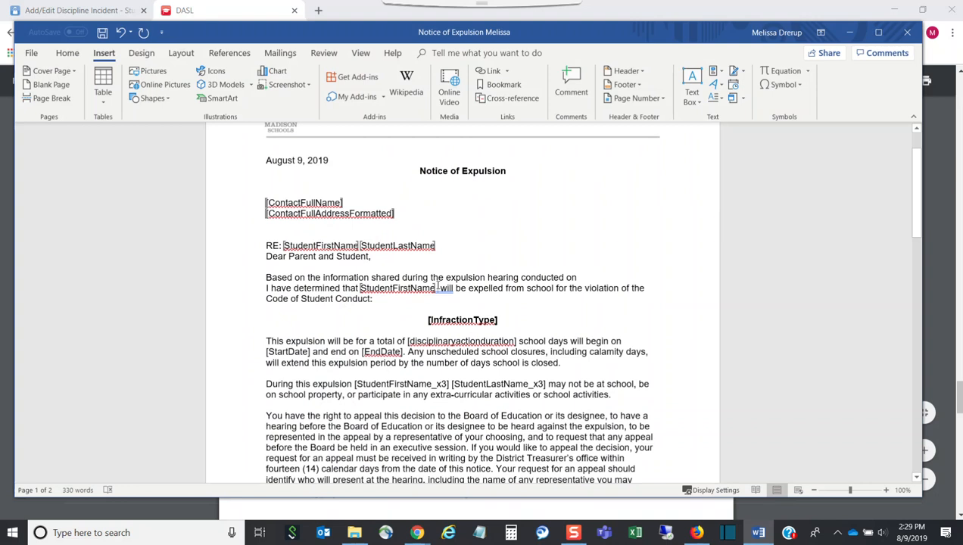
pyautogui.write('StudentLastName')
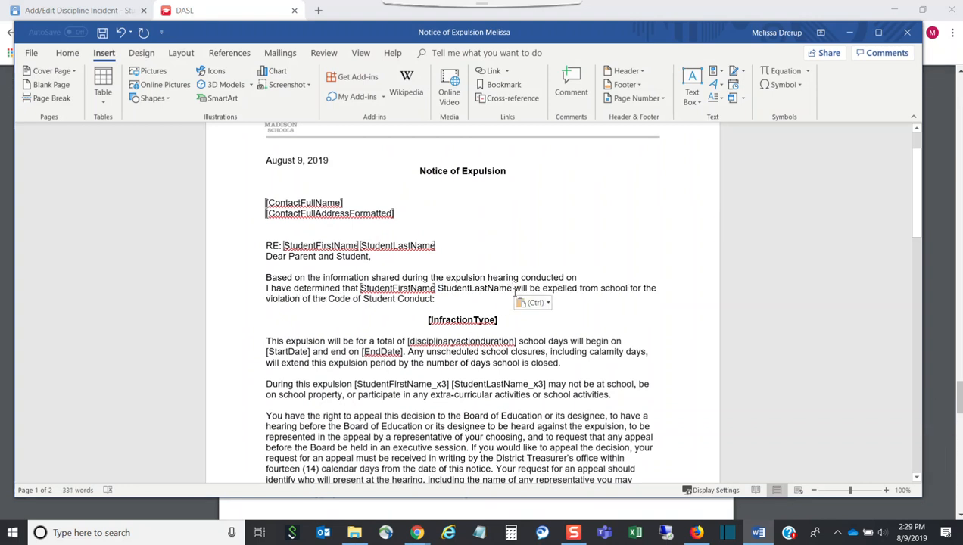
pyautogui.moveTo(512, 288); pyautogui.dragTo(437, 288)
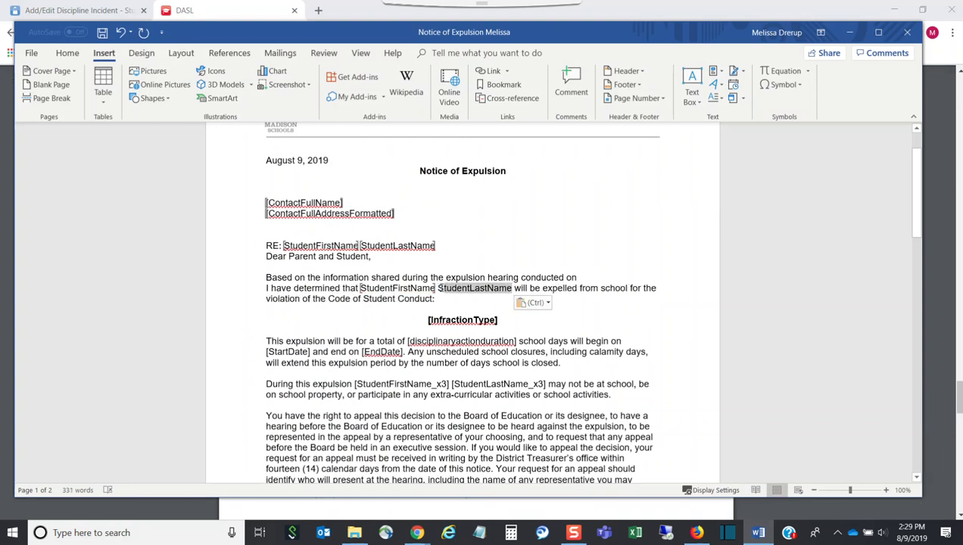
pyautogui.click(512, 87)
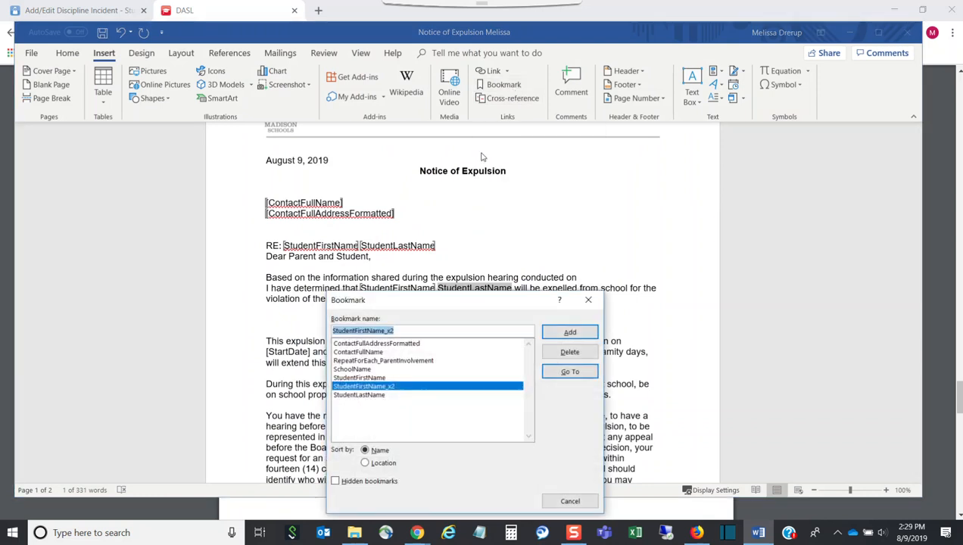
pyautogui.write('StudentLastName')
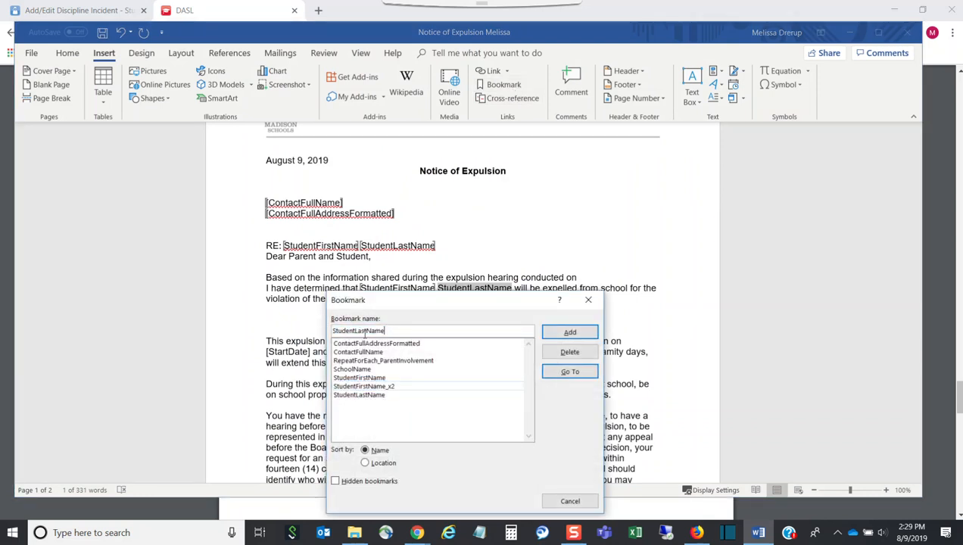
pyautogui.write('_')
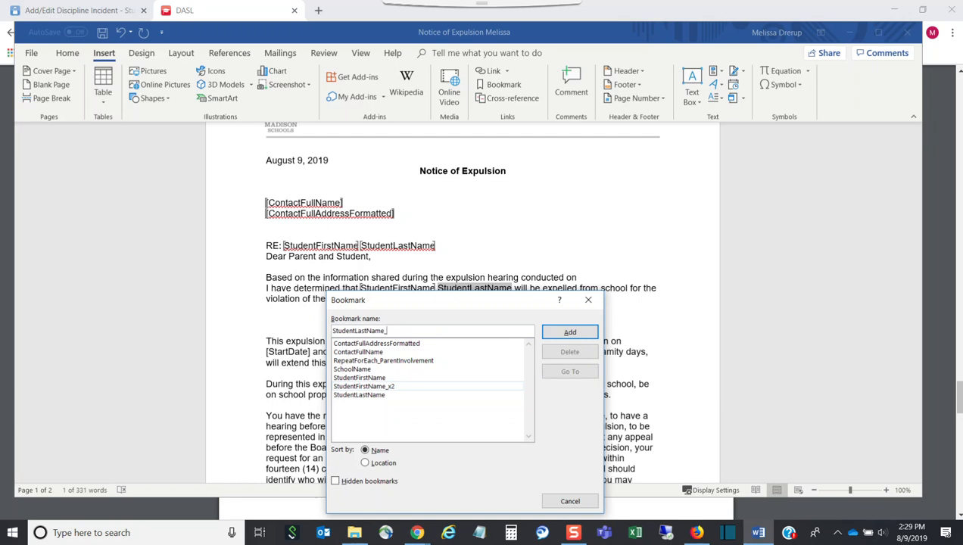
pyautogui.write('x2')
pyautogui.click(569, 331)
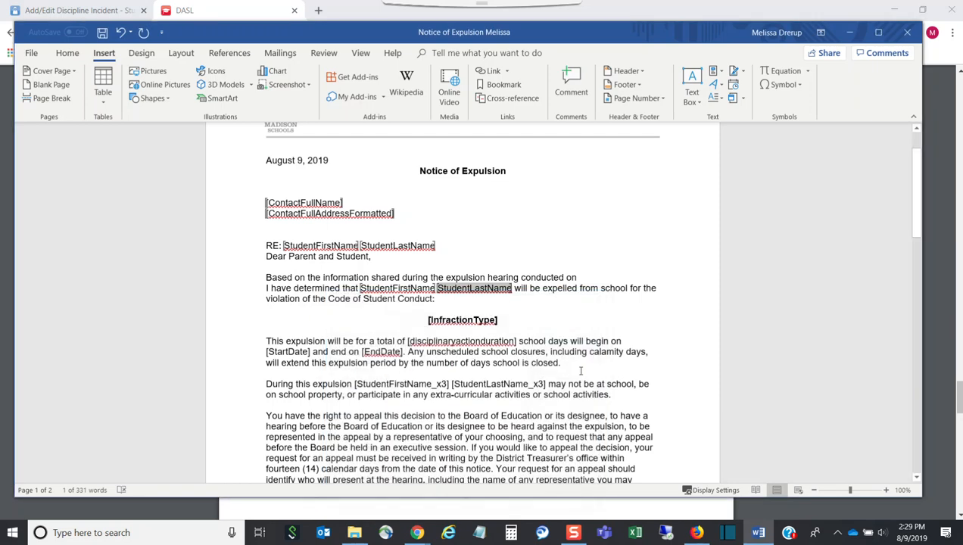
# Step: Delete the [disciplinaryactionduration] placeholder and copy DisciplinaryActionDuration from the guide's field list
pyautogui.scroll(-2, 562, 323)
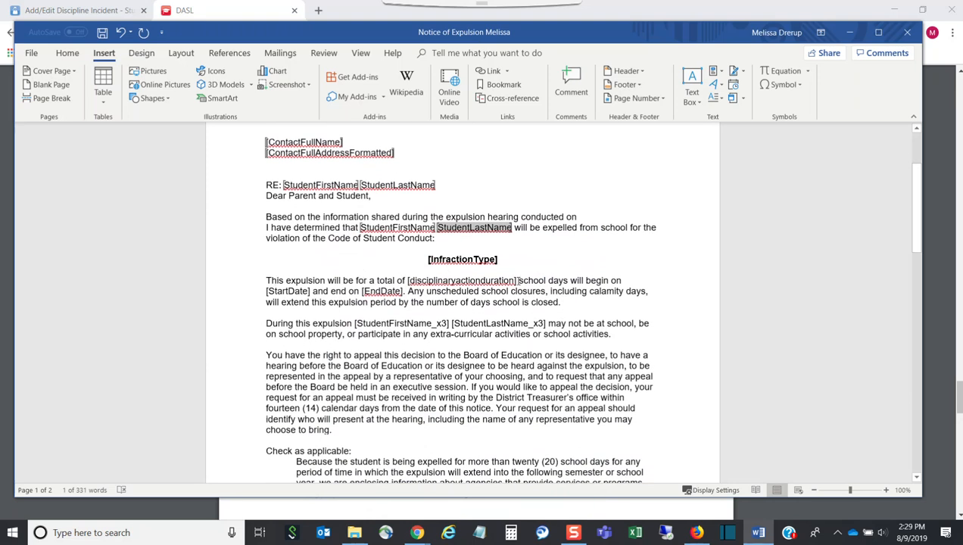
pyautogui.moveTo(430, 280); pyautogui.dragTo(408, 281)
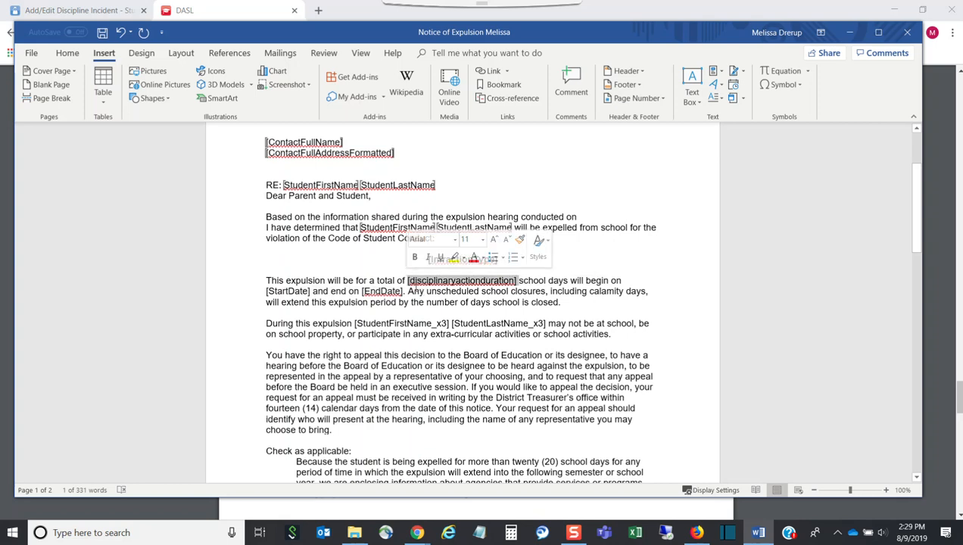
pyautogui.press('Delete')
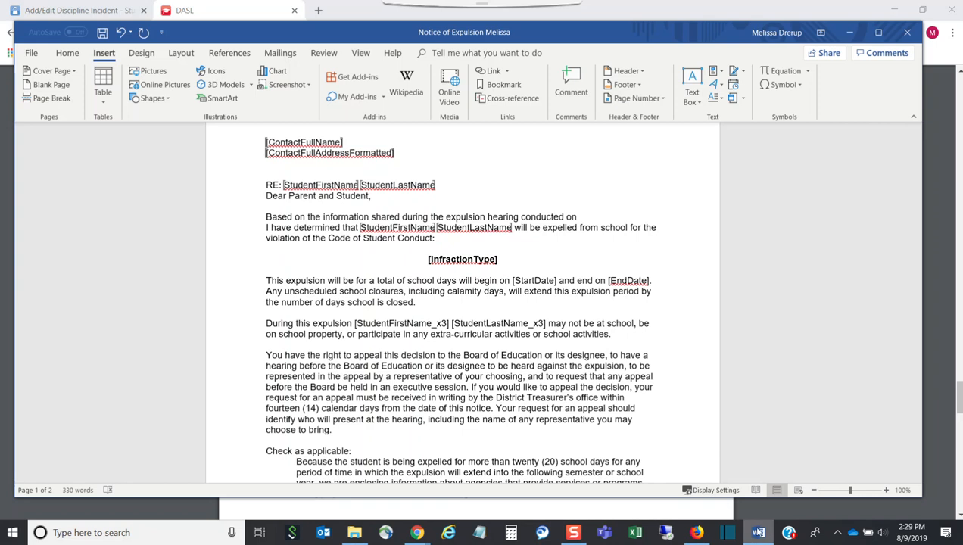
pyautogui.click(757, 532)
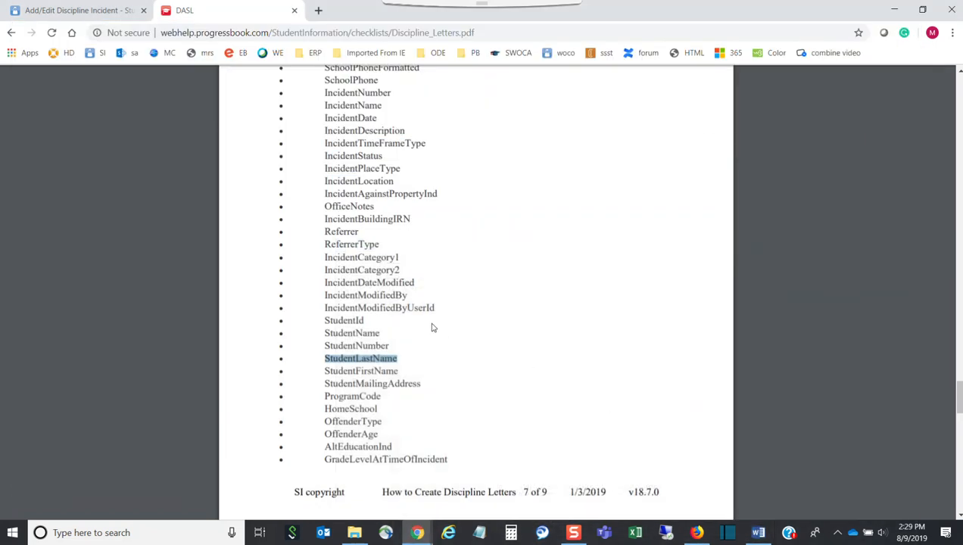
pyautogui.scroll(-1, 431, 324)
pyautogui.scroll(2, 424, 322)
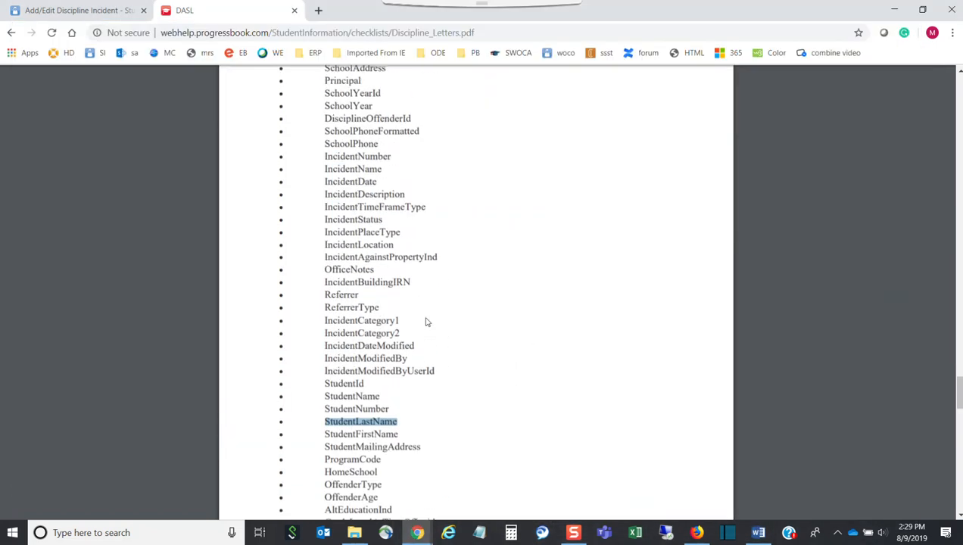
pyautogui.scroll(-7, 425, 322)
pyautogui.scroll(-1, 424, 317)
pyautogui.scroll(-1, 421, 318)
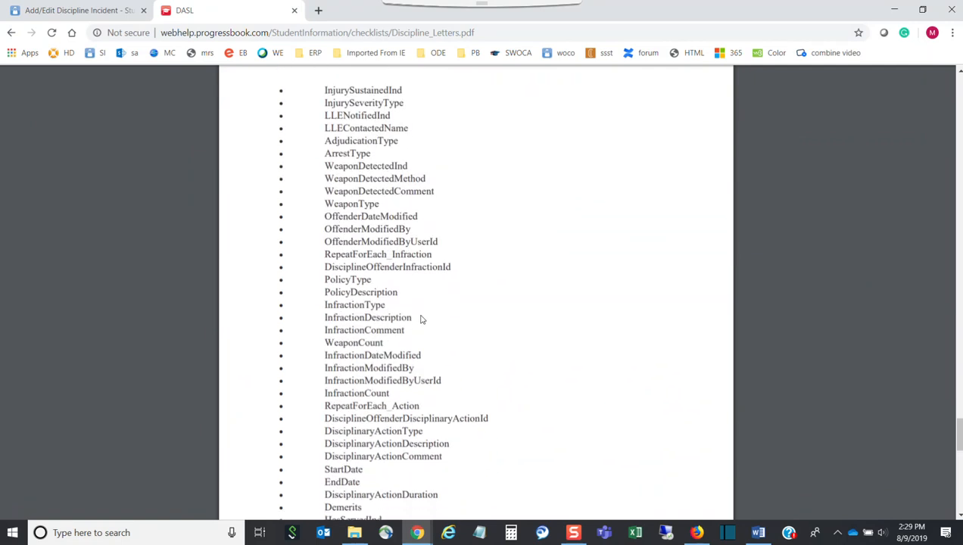
pyautogui.moveTo(438, 440); pyautogui.dragTo(329, 440)
pyautogui.hotkey('ctrl', 'c')
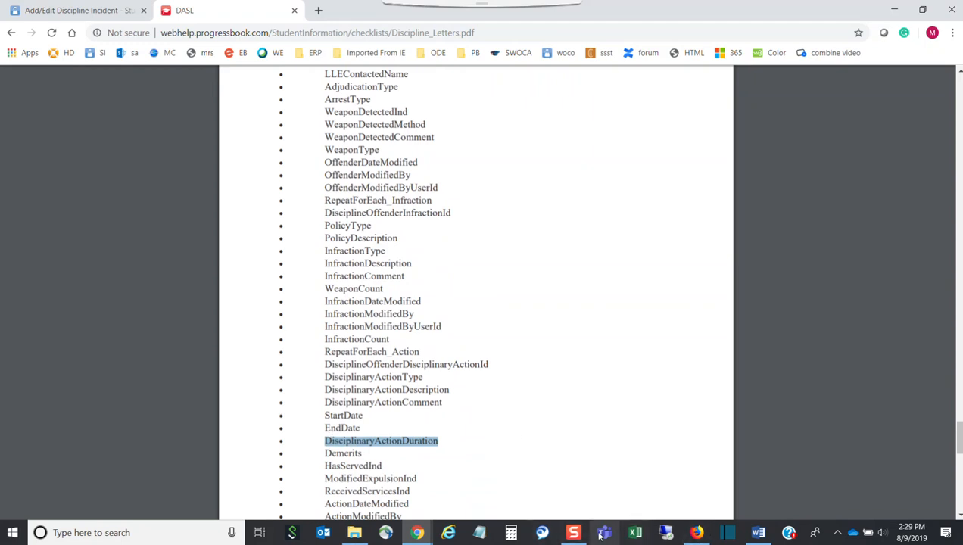
pyautogui.click(759, 532)
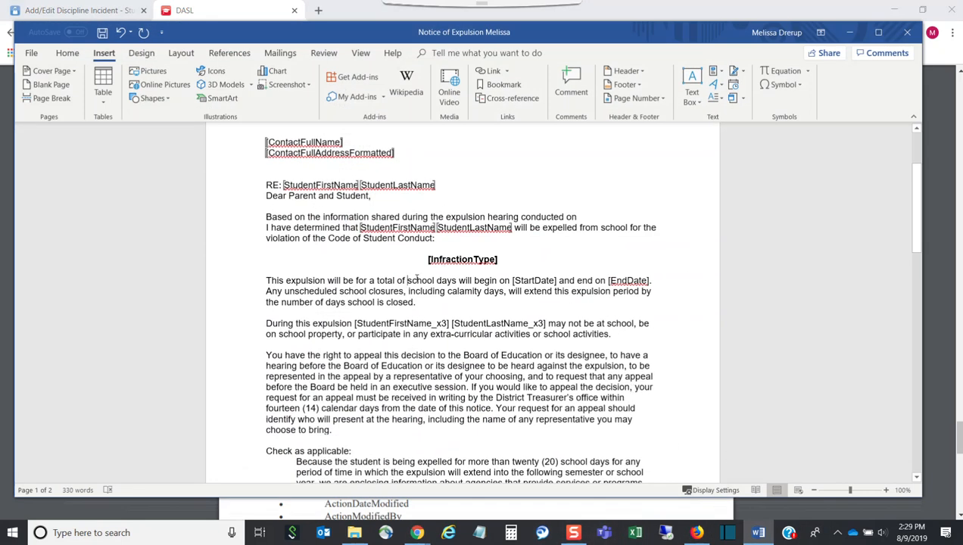
# Step: Paste DisciplinaryActionDuration before 'school days' and bookmark it as DisciplinaryActionDuration
pyautogui.hotkey('ctrl', 'v')
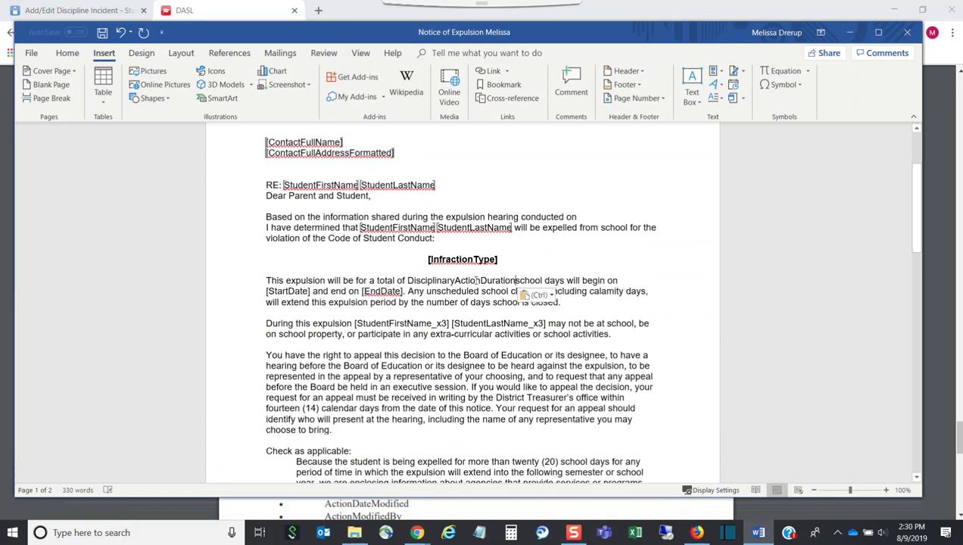
pyautogui.moveTo(515, 281); pyautogui.dragTo(407, 281)
pyautogui.hotkey('ctrl', 'c')
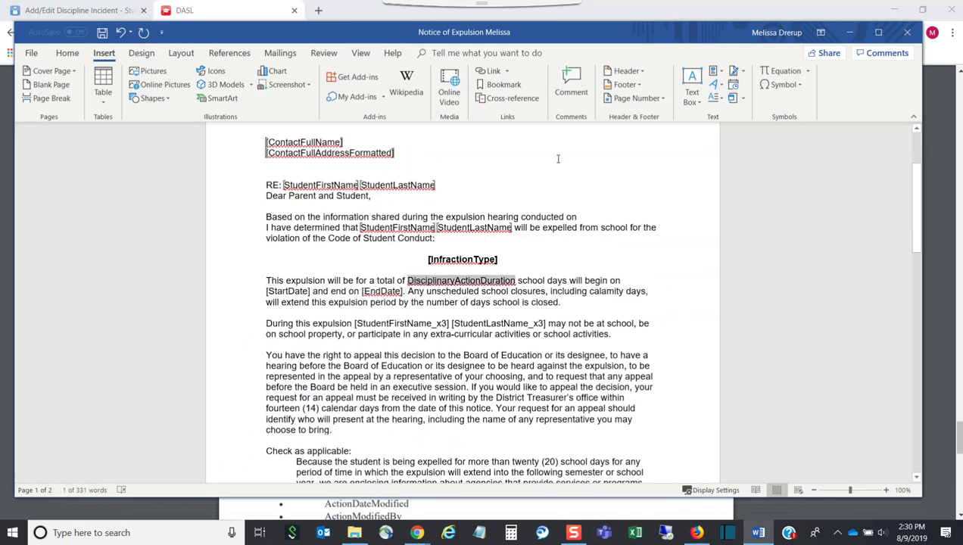
pyautogui.click(502, 85)
pyautogui.hotkey('ctrl', 'v')
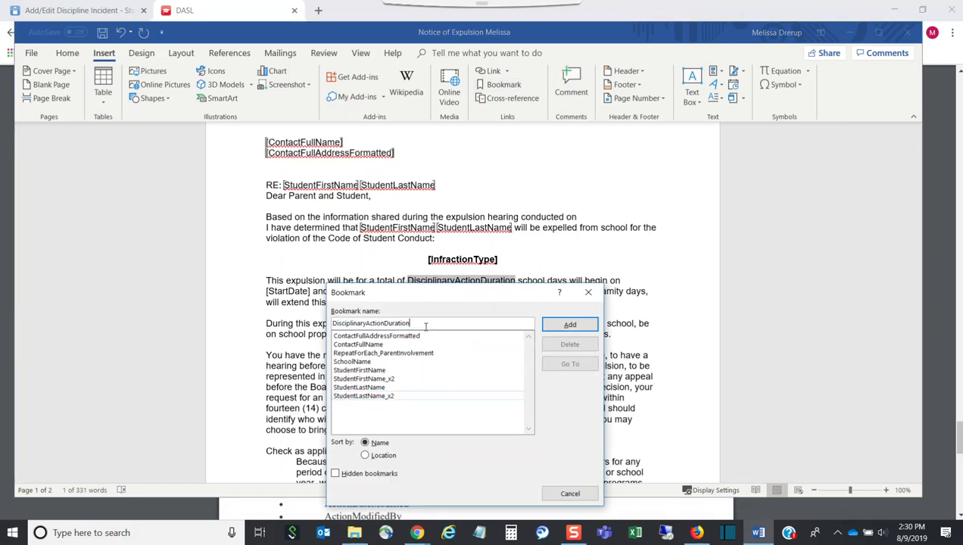
pyautogui.click(572, 325)
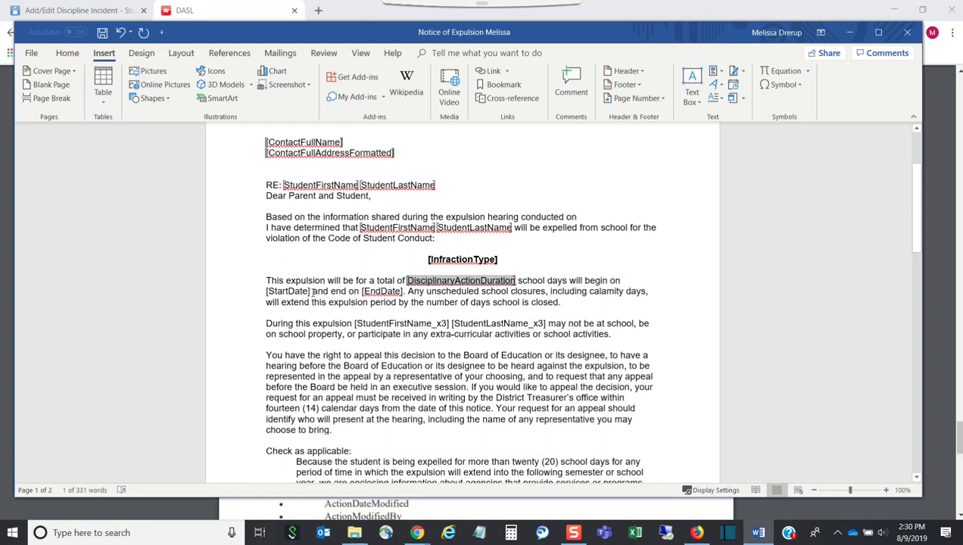
pyautogui.moveTo(310, 292); pyautogui.dragTo(267, 291)
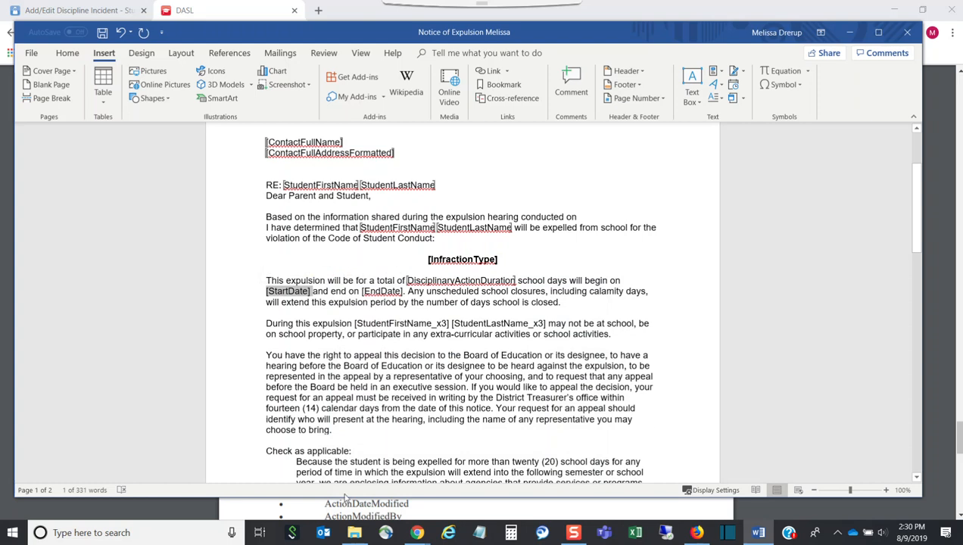
# Step: Minimize the Incident Letter_sarah document so the Notice of Expulsion Melissa template is in front
pyautogui.click(354, 533)
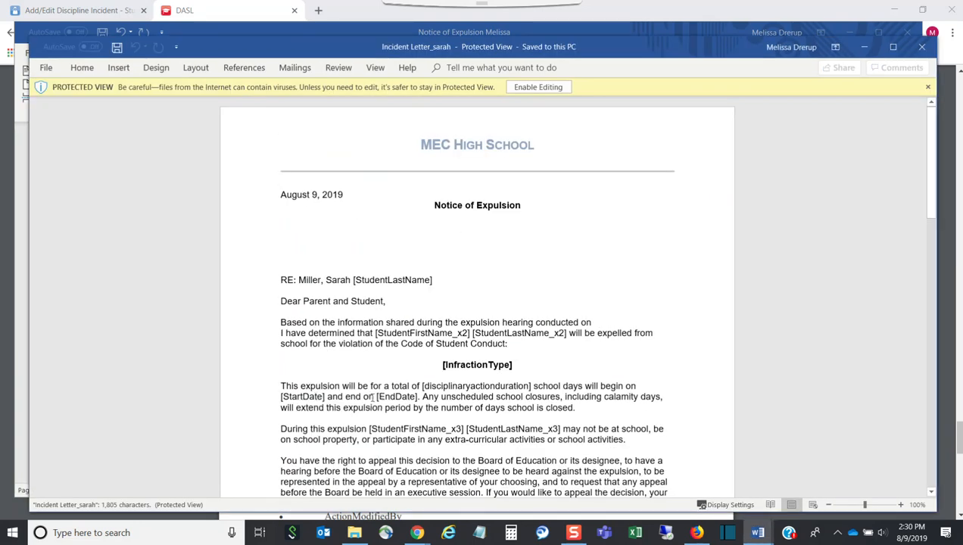
pyautogui.moveTo(442, 387); pyautogui.dragTo(427, 365)
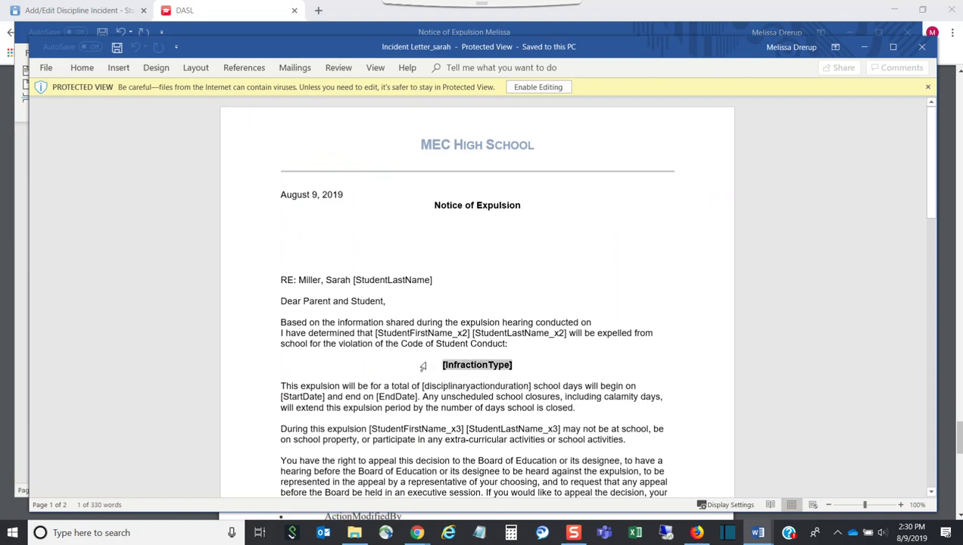
pyautogui.click(865, 49)
# Step: Delete the [InfractionType] placeholder and copy InfractionType from the DASL field-list PDF
pyautogui.moveTo(507, 259); pyautogui.dragTo(425, 263)
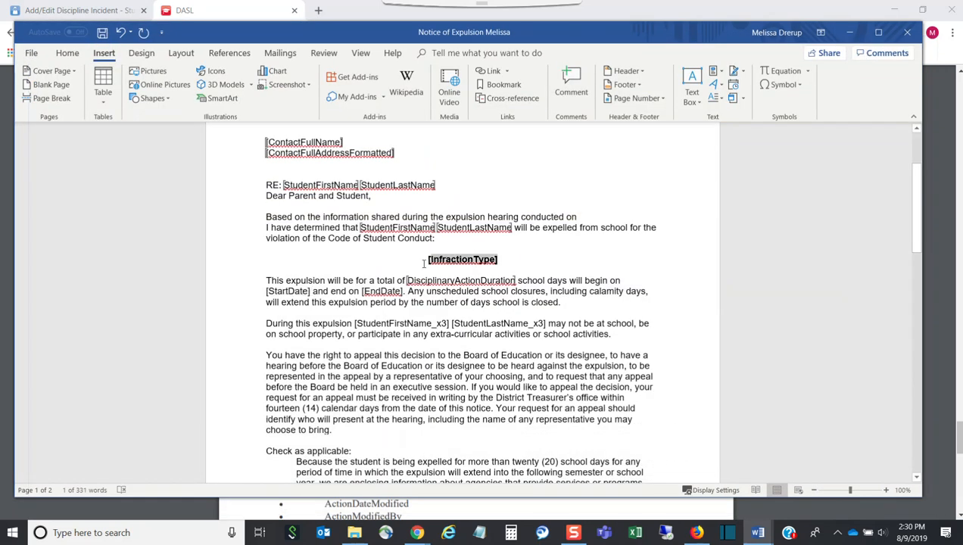
pyautogui.press('Delete')
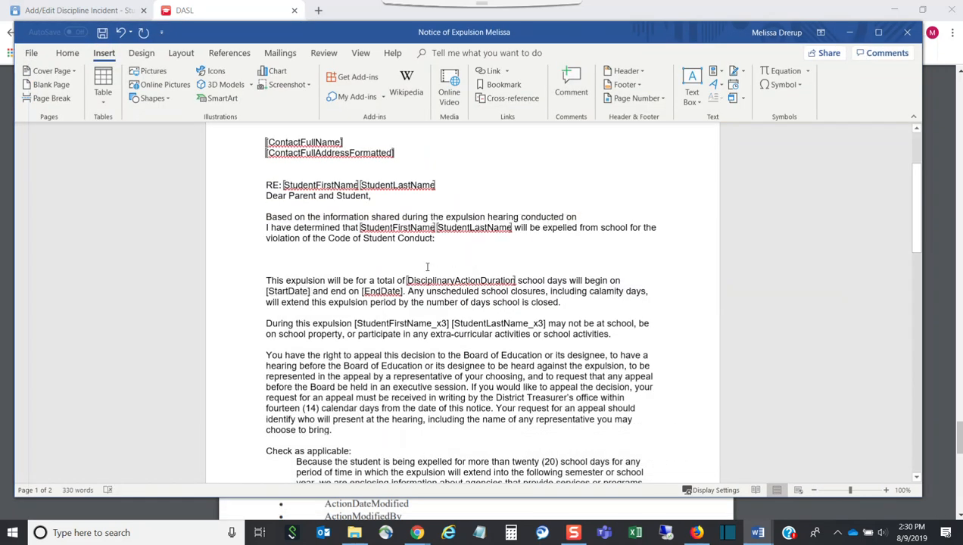
pyautogui.moveTo(758, 529)
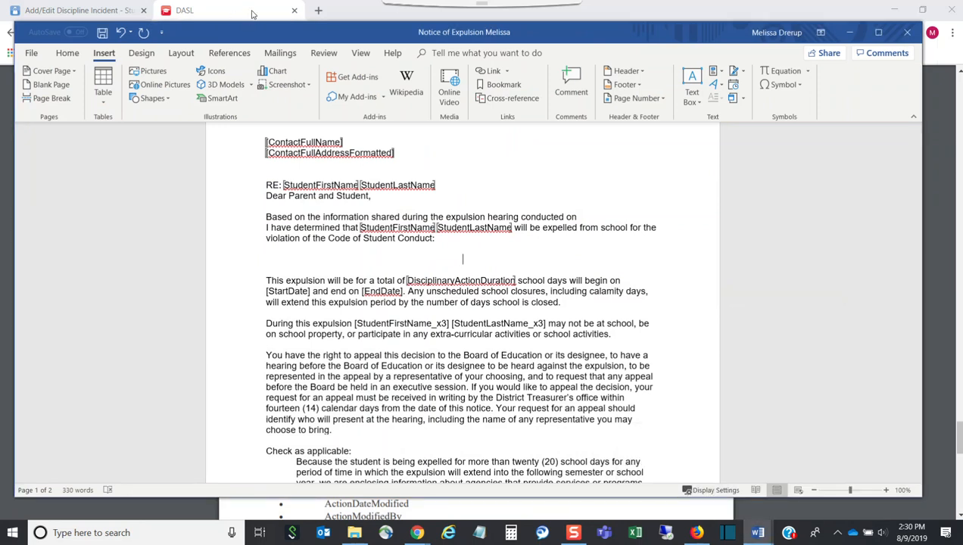
pyautogui.click(417, 532)
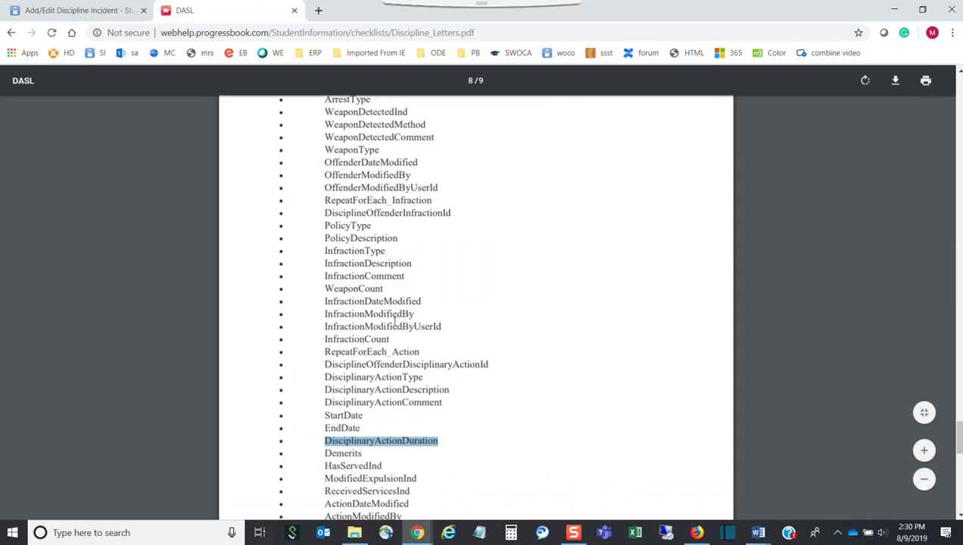
pyautogui.scroll(3, 384, 302)
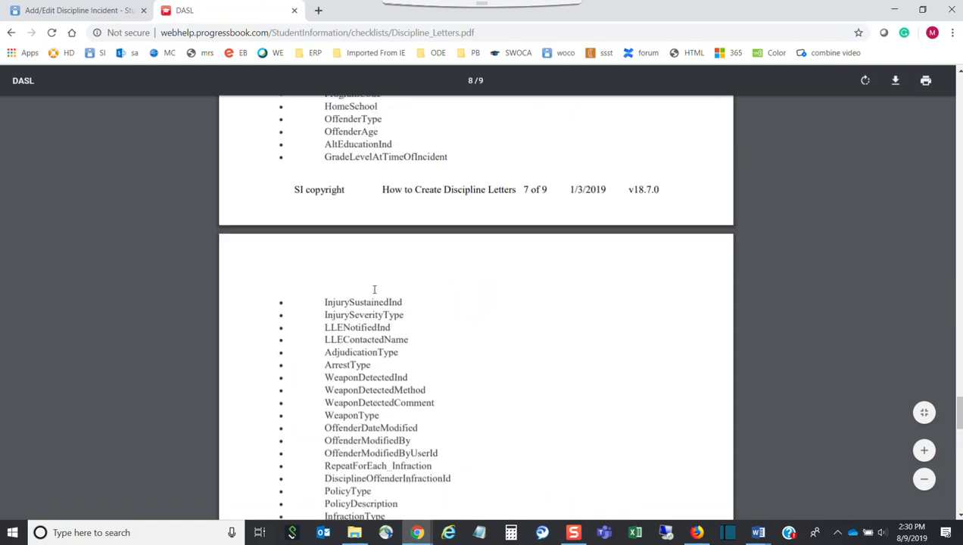
pyautogui.scroll(2, 374, 289)
pyautogui.scroll(3, 371, 289)
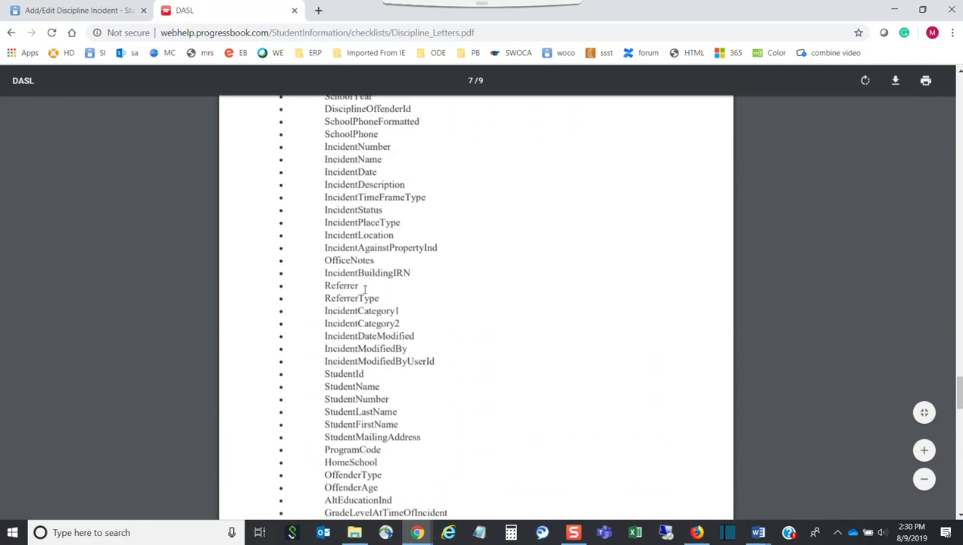
pyautogui.scroll(4, 364, 290)
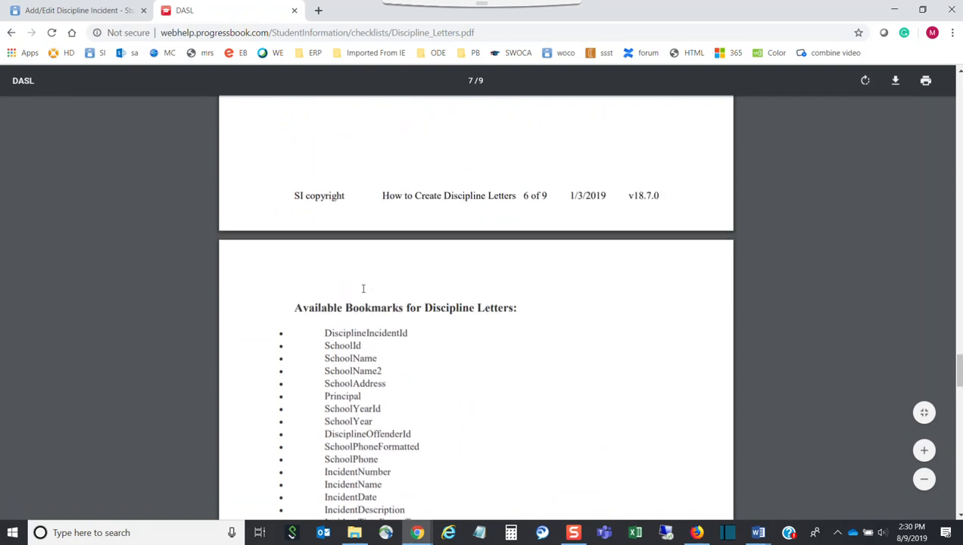
pyautogui.scroll(-4, 361, 288)
pyautogui.scroll(-7, 362, 288)
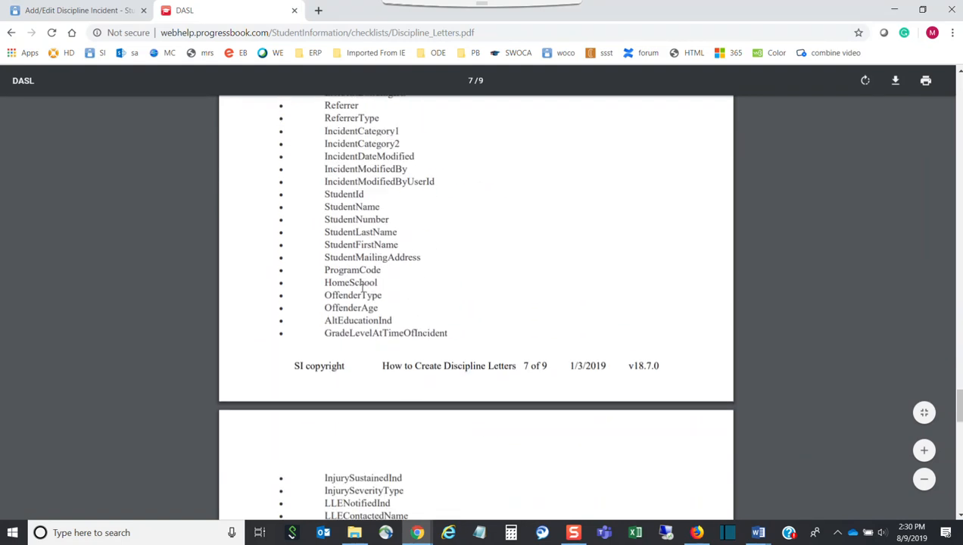
pyautogui.scroll(-3, 362, 289)
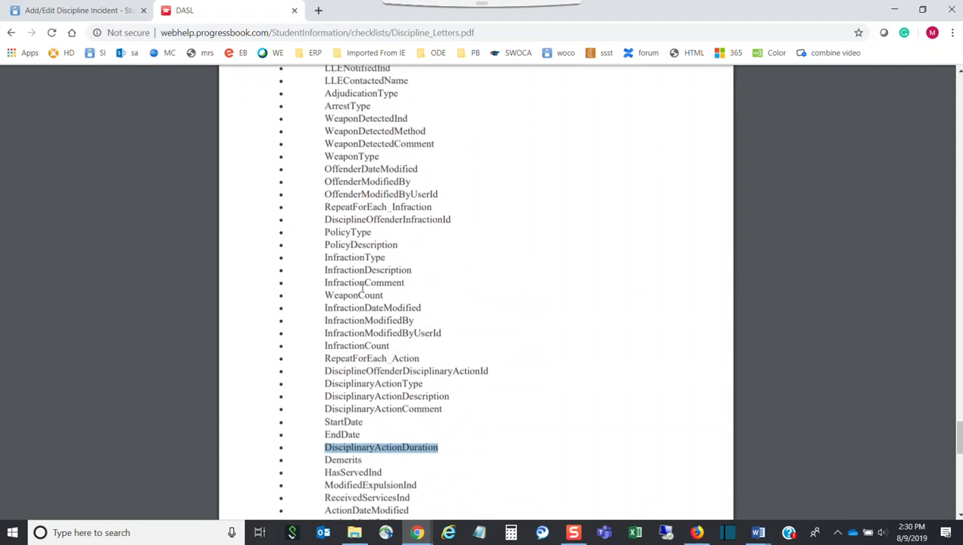
pyautogui.scroll(-12, 371, 311)
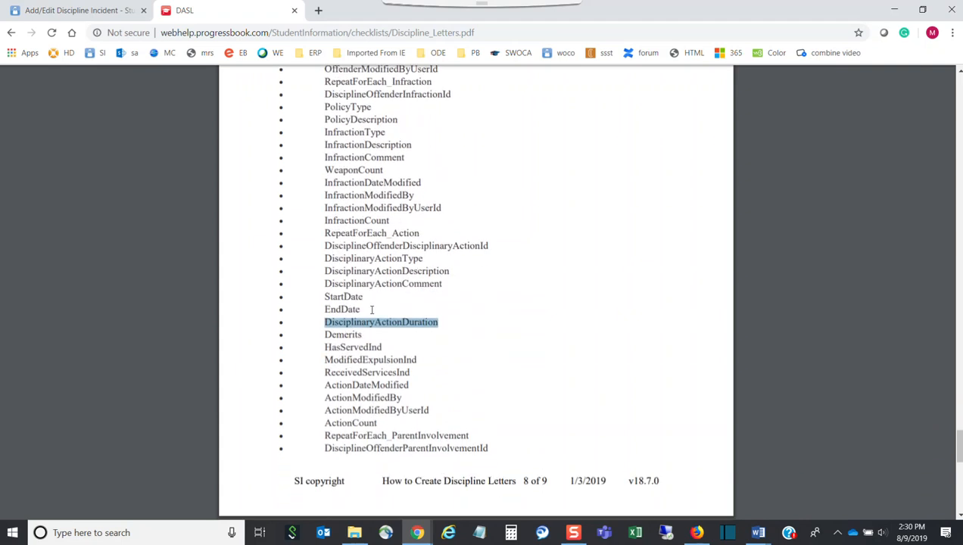
pyautogui.scroll(6, 370, 305)
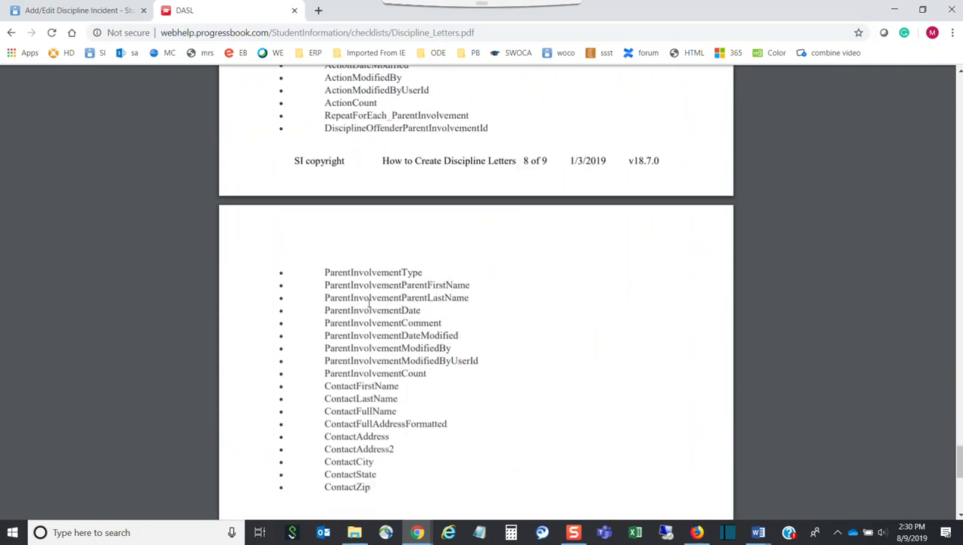
pyautogui.scroll(3, 368, 301)
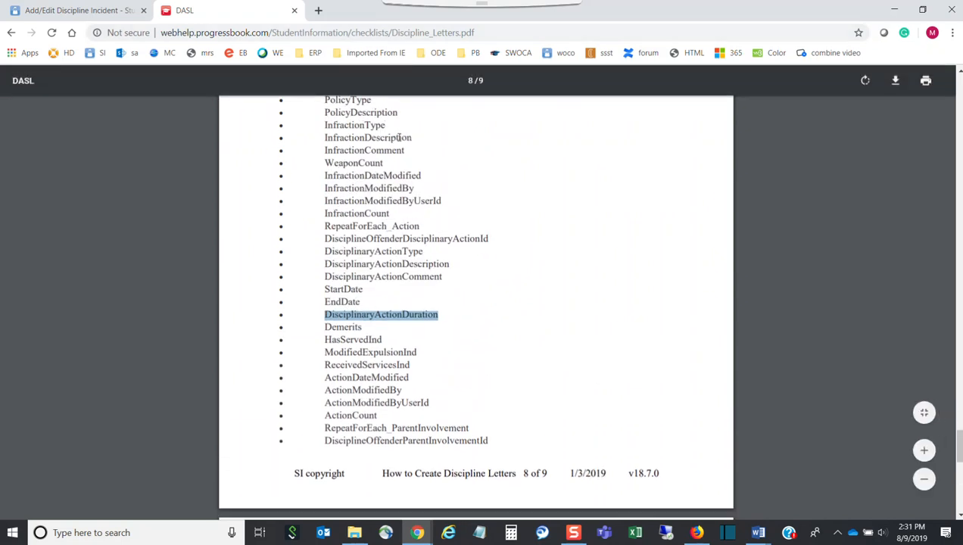
pyautogui.moveTo(385, 124); pyautogui.dragTo(324, 124)
pyautogui.hotkey('ctrl', 'c')
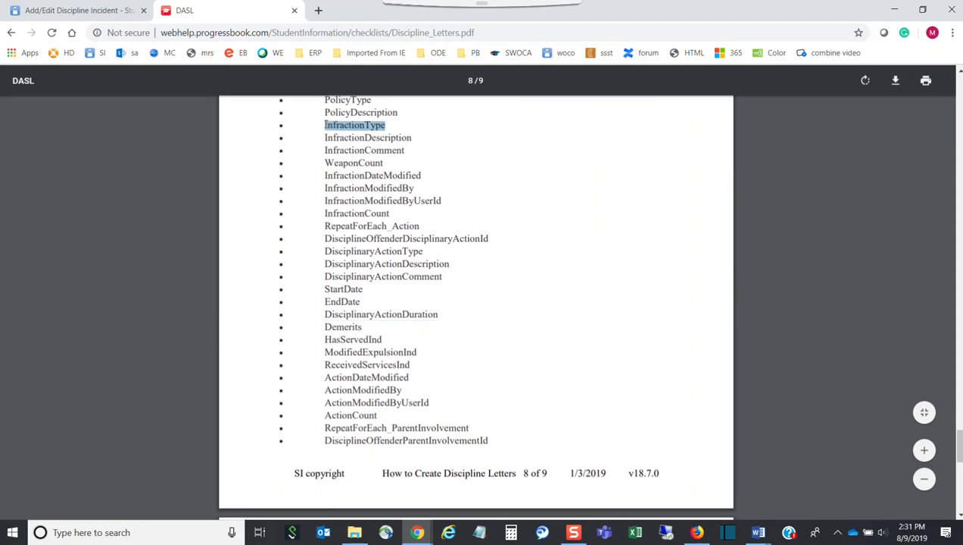
# Step: Paste InfractionType on the empty centred line and name a new bookmark for it InfractionType
pyautogui.moveTo(757, 532)
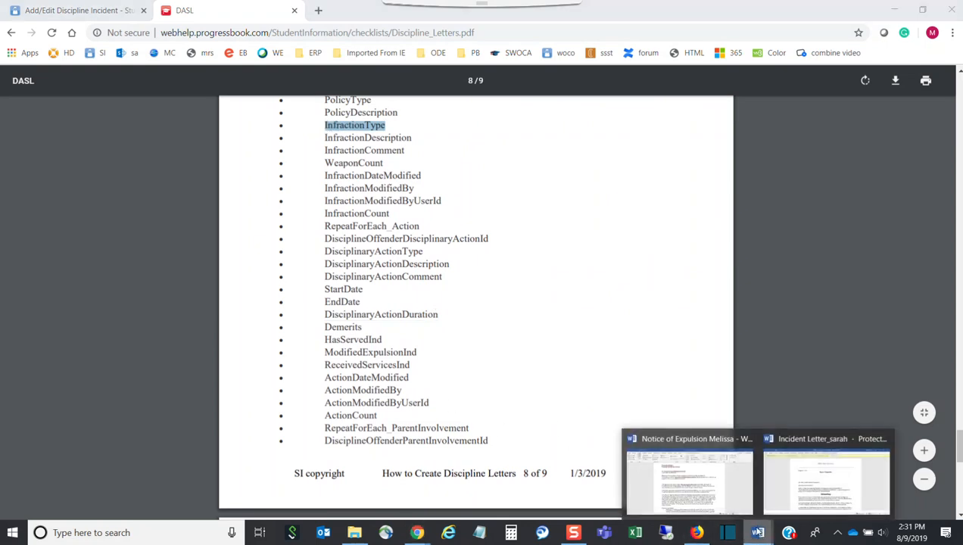
pyautogui.click(698, 501)
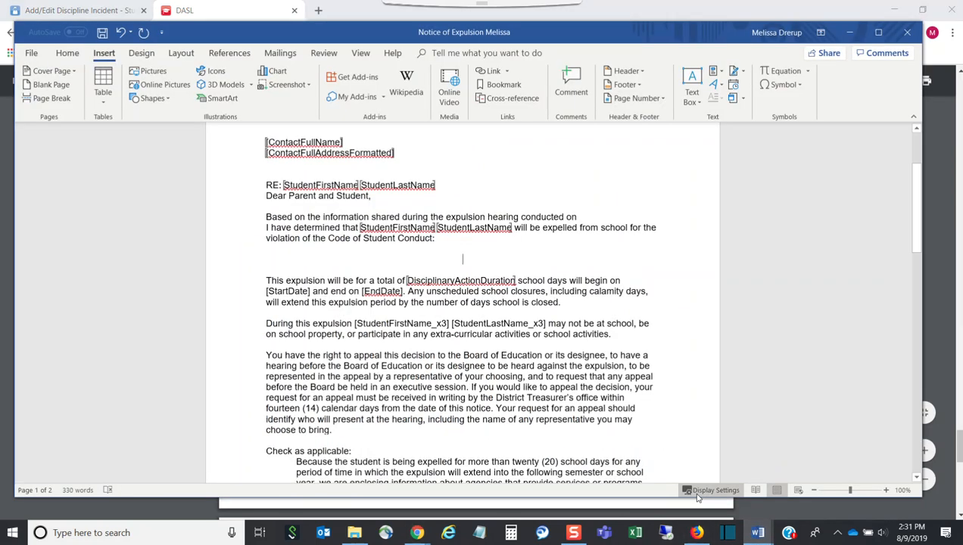
pyautogui.doubleClick(498, 258)
pyautogui.hotkey('ctrl', 'v')
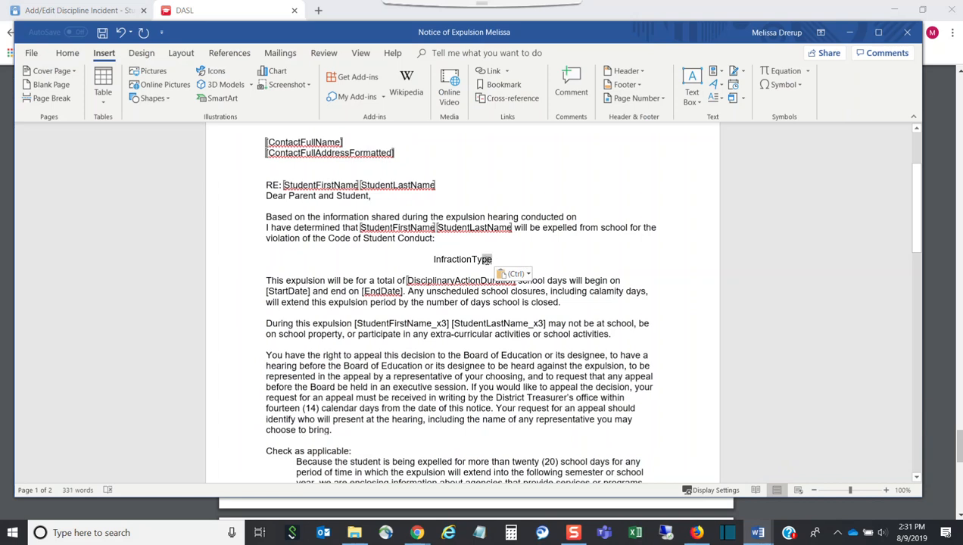
pyautogui.moveTo(492, 259); pyautogui.dragTo(436, 261)
pyautogui.hotkey('ctrl', 'c')
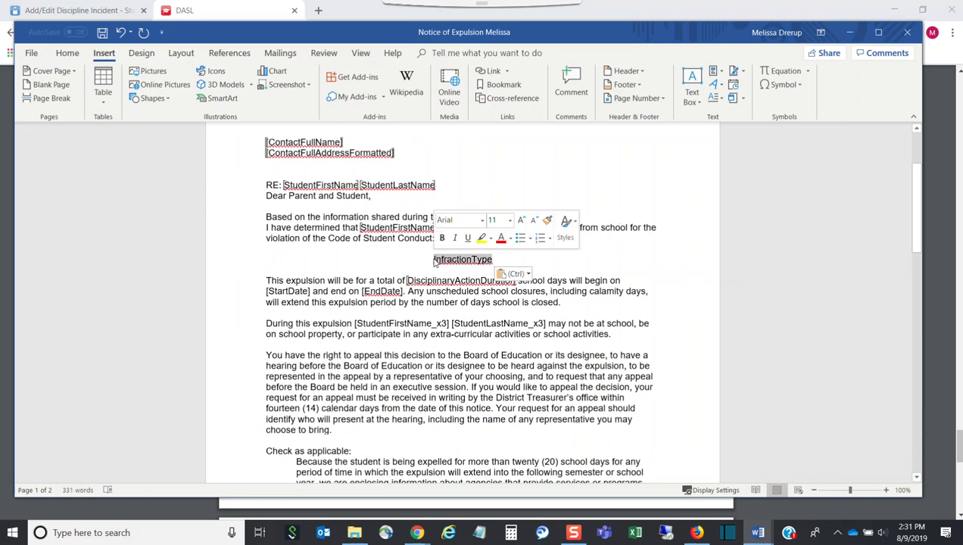
pyautogui.click(499, 84)
pyautogui.hotkey('ctrl', 'v')
# Step: Add the InfractionType bookmark, delete [StartDate], and copy StartDate from the field-list PDF
pyautogui.click(569, 303)
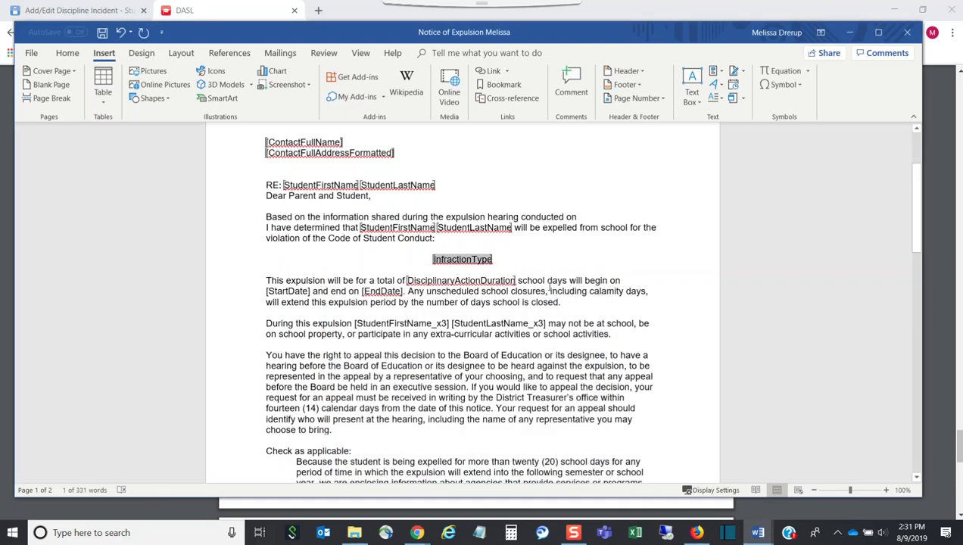
pyautogui.moveTo(311, 291); pyautogui.dragTo(268, 292)
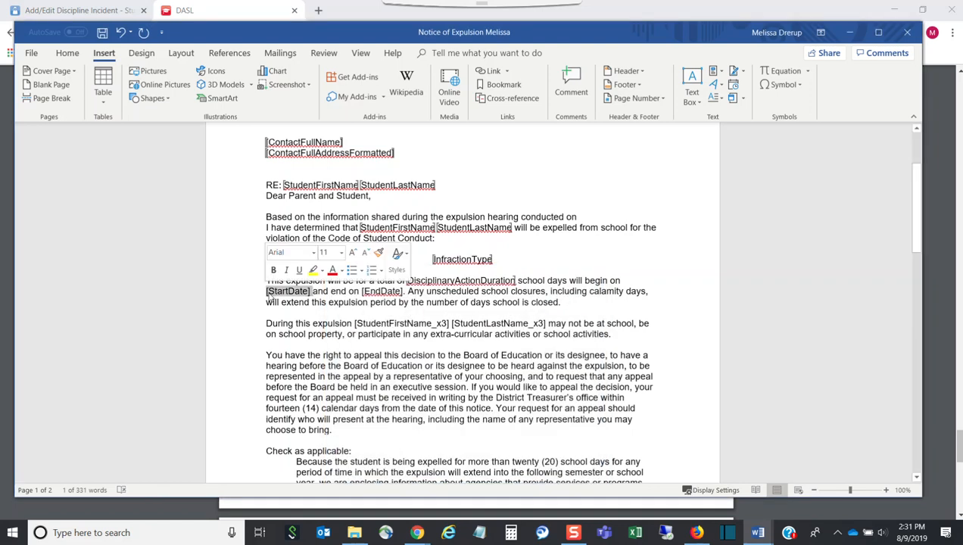
pyautogui.press('Delete')
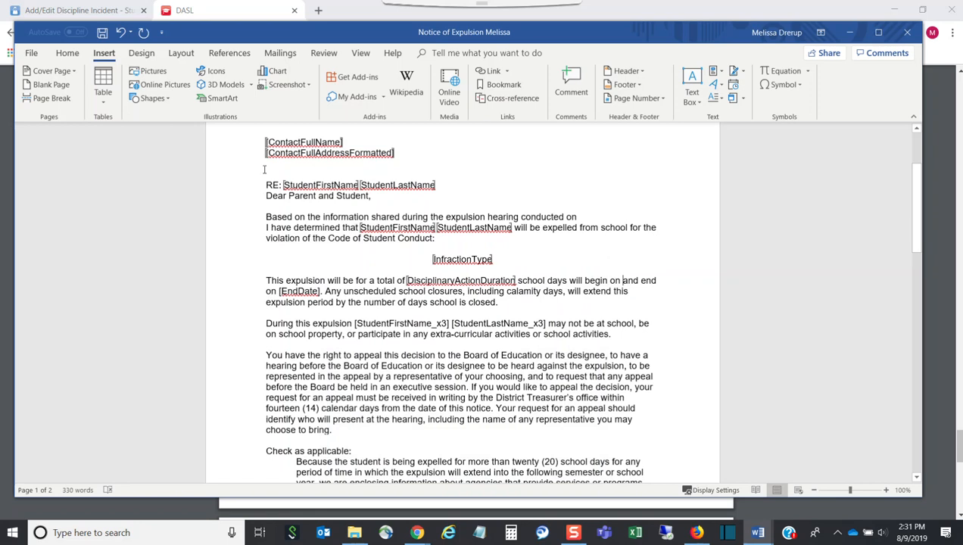
pyautogui.click(230, 10)
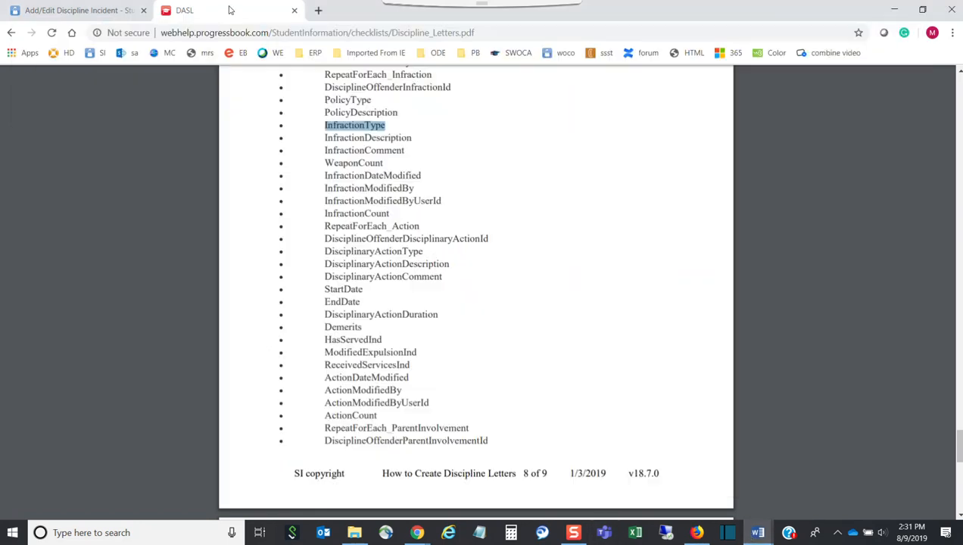
pyautogui.click(363, 289)
pyautogui.moveTo(364, 290); pyautogui.dragTo(325, 285)
pyautogui.hotkey('ctrl', 'c')
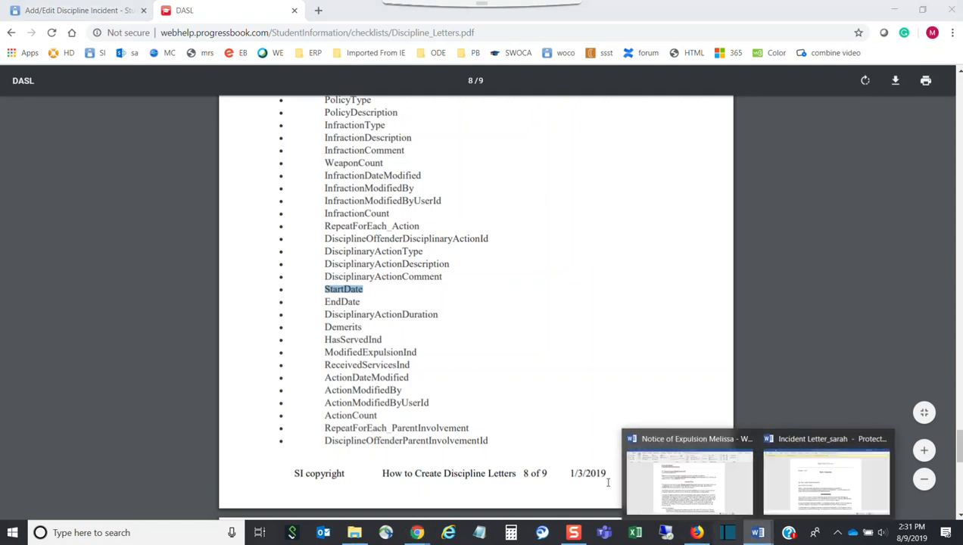
# Step: Paste StartDate after 'will begin on' and bookmark it as StartDate
pyautogui.click(692, 495)
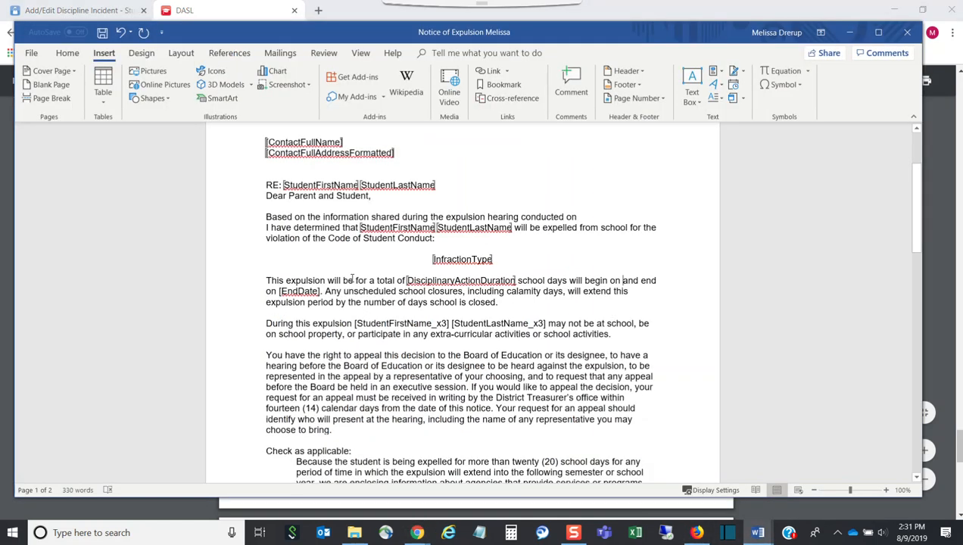
pyautogui.hotkey('ctrl', 'v')
pyautogui.click(307, 292)
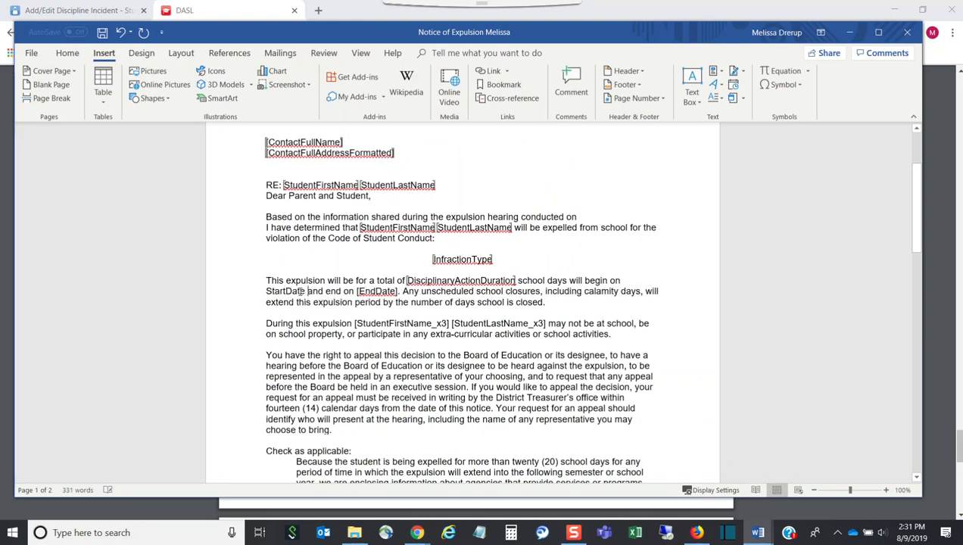
pyautogui.moveTo(304, 291); pyautogui.dragTo(265, 292)
pyautogui.click(499, 84)
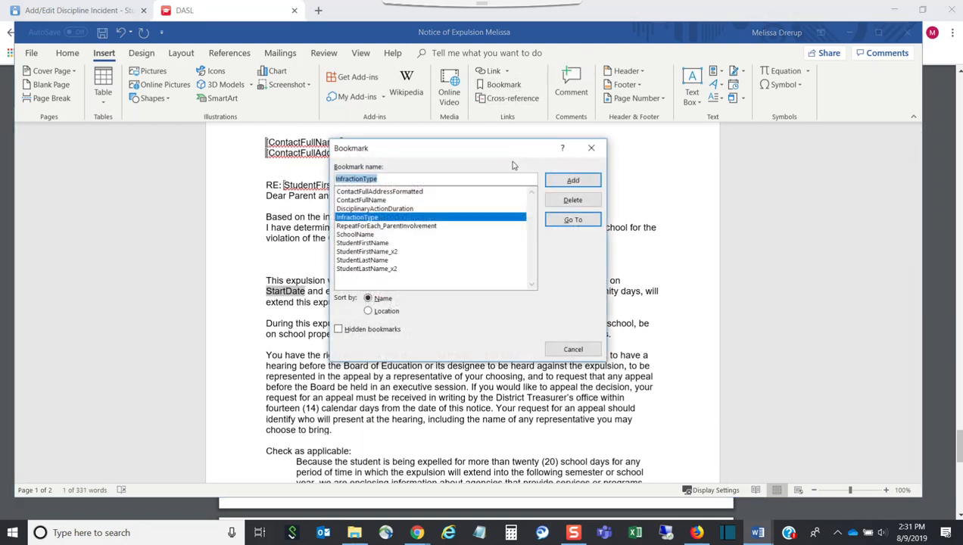
pyautogui.write('StartDate')
pyautogui.click(572, 180)
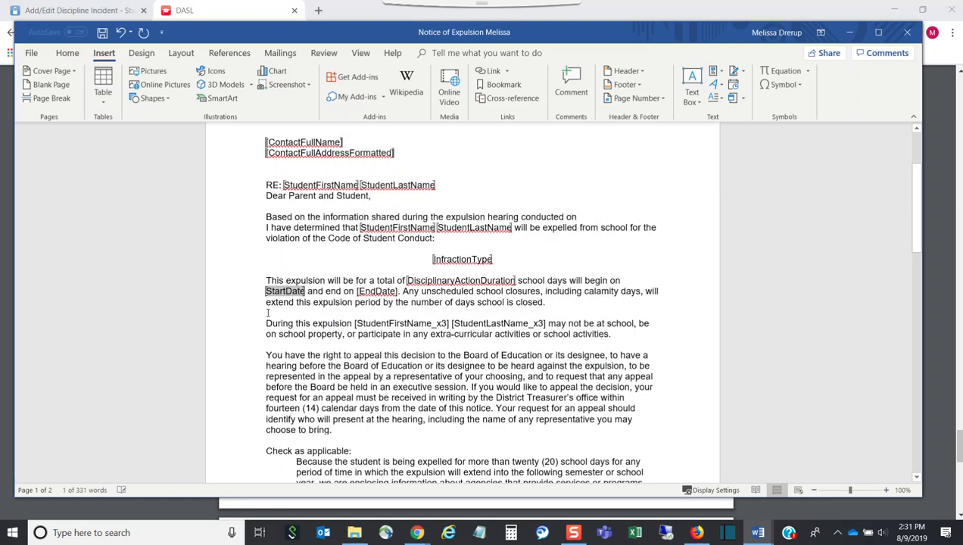
# Step: Delete the '[EndDate].' placeholder after 'and end on'
pyautogui.moveTo(399, 291); pyautogui.dragTo(357, 292)
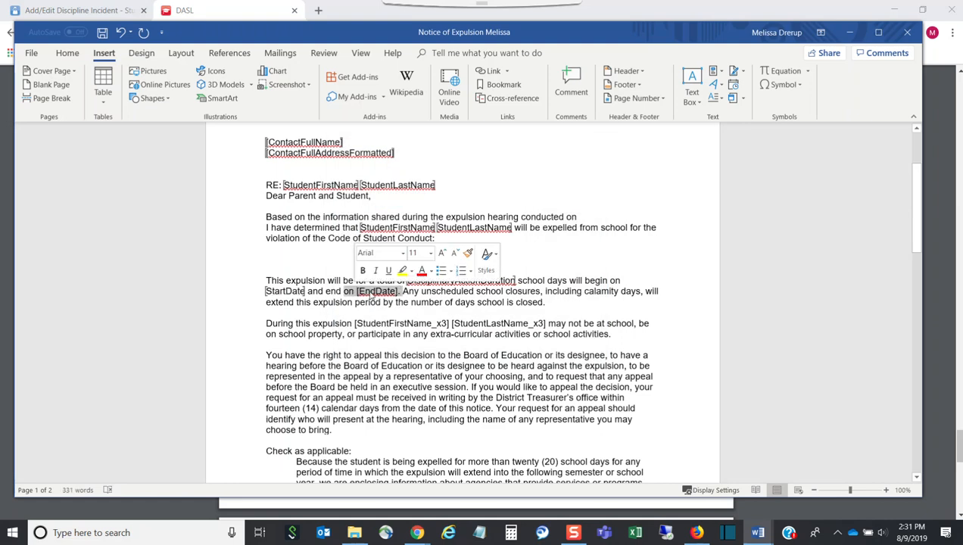
pyautogui.click(402, 291)
pyautogui.moveTo(402, 291); pyautogui.dragTo(359, 292)
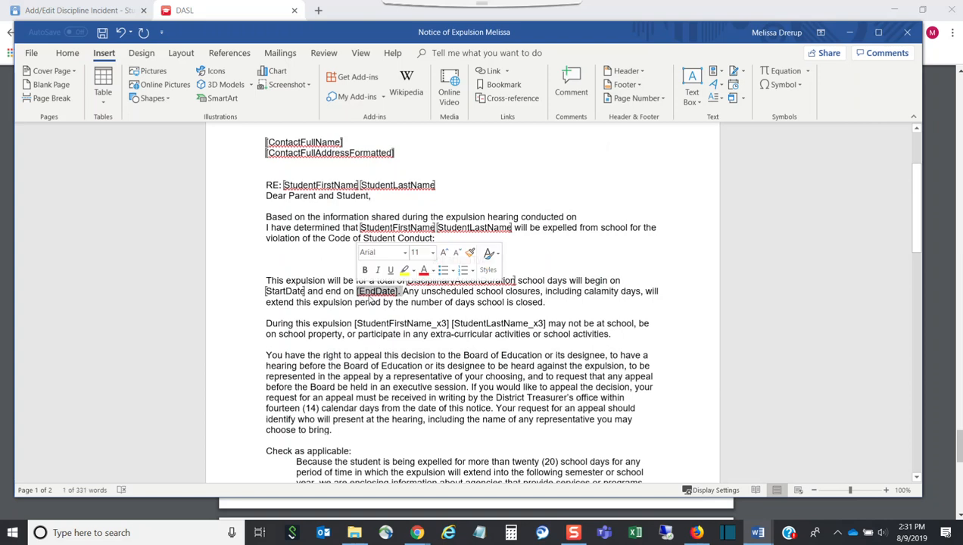
pyautogui.press('Delete')
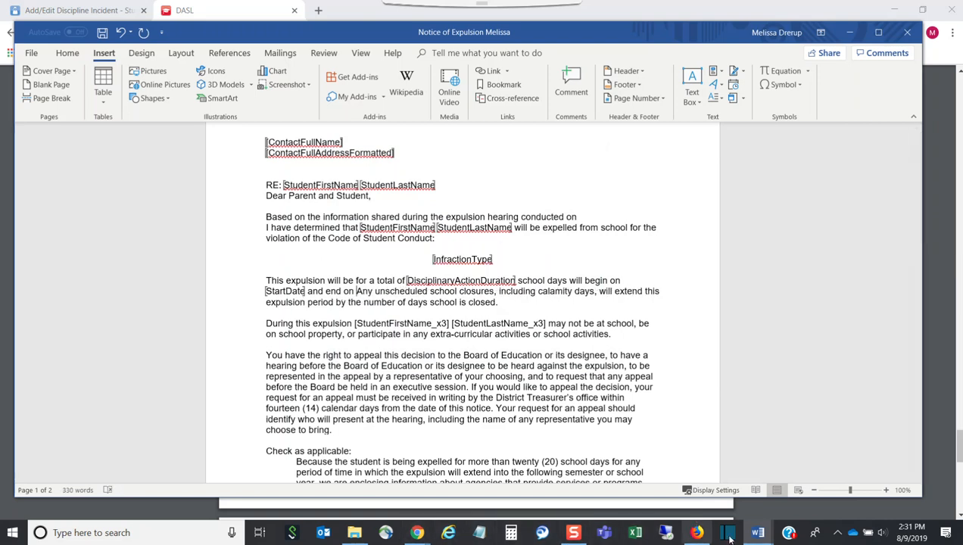
# Step: Copy the EndDate field name from the field-list PDF
pyautogui.click(209, 6)
pyautogui.moveTo(361, 301); pyautogui.dragTo(327, 301)
pyautogui.hotkey('ctrl', 'c')
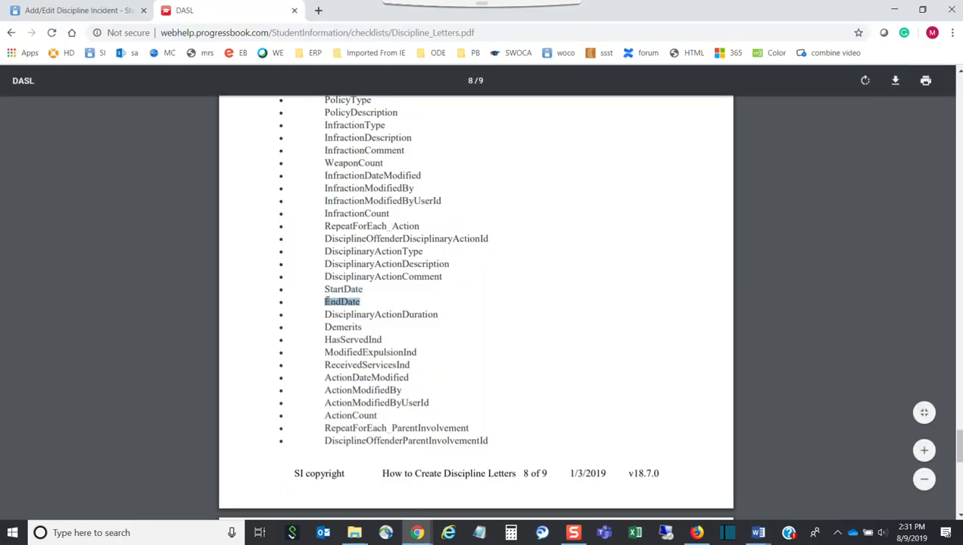
pyautogui.click(106, 10)
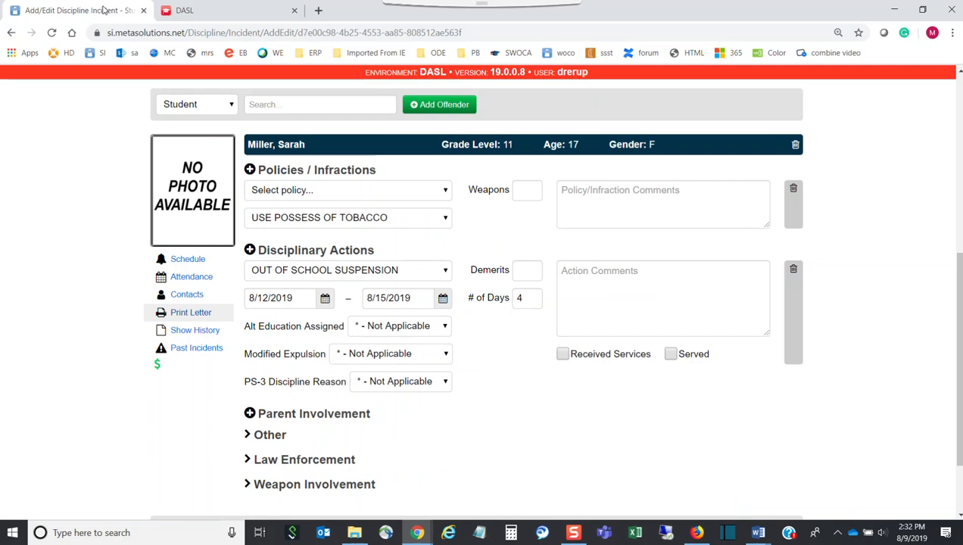
pyautogui.moveTo(757, 532)
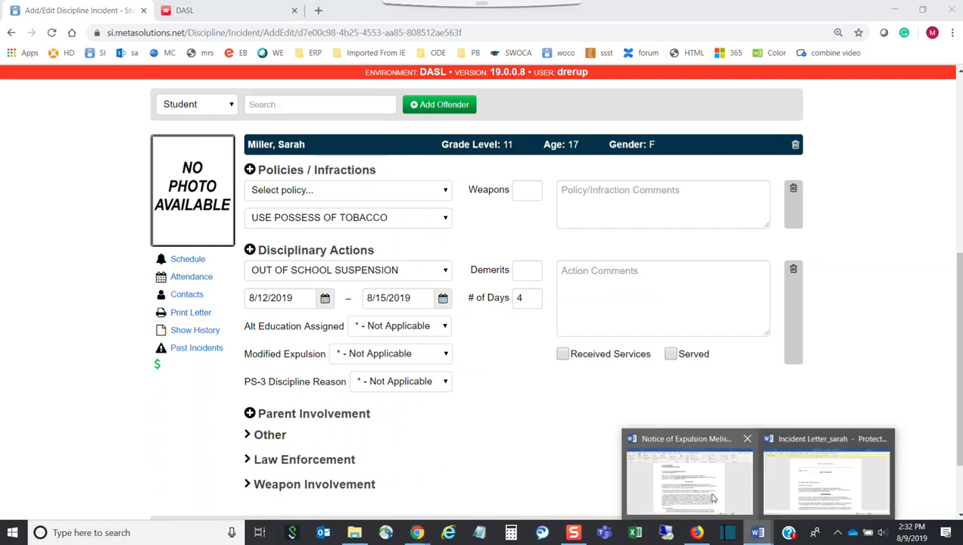
pyautogui.click(711, 496)
# Step: Paste EndDate after 'and end on', bookmark it as EndDate, and restore the period
pyautogui.hotkey('ctrl', 'v')
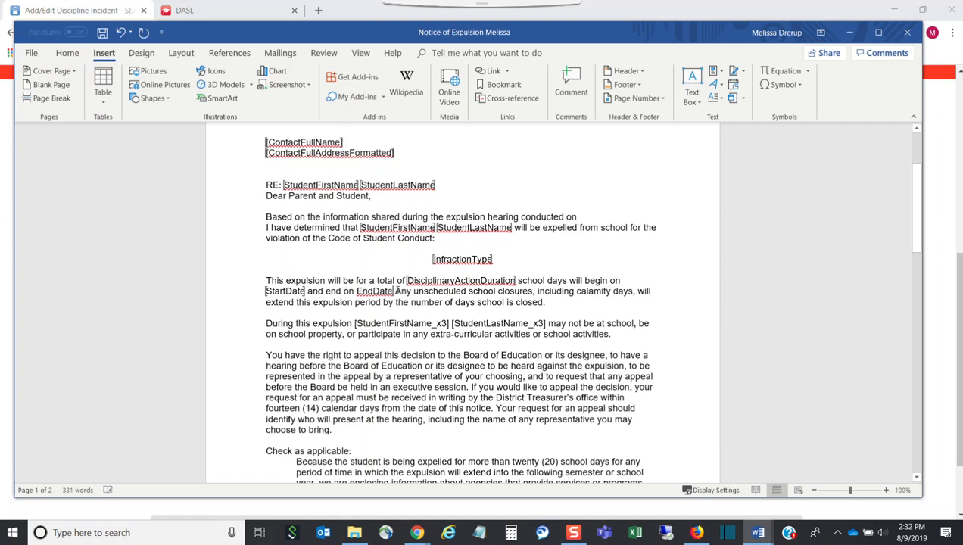
pyautogui.moveTo(392, 291); pyautogui.dragTo(361, 291)
pyautogui.click(503, 84)
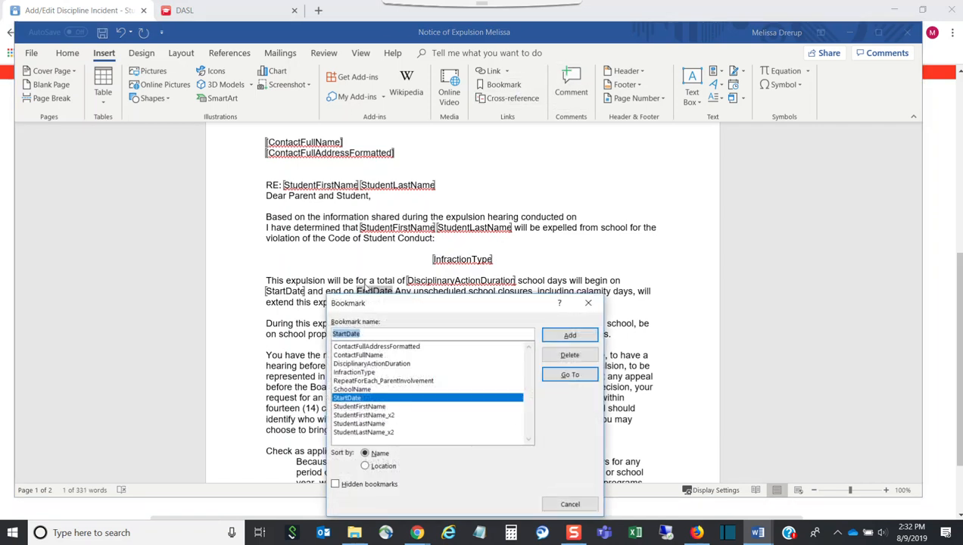
pyautogui.write('EndDate')
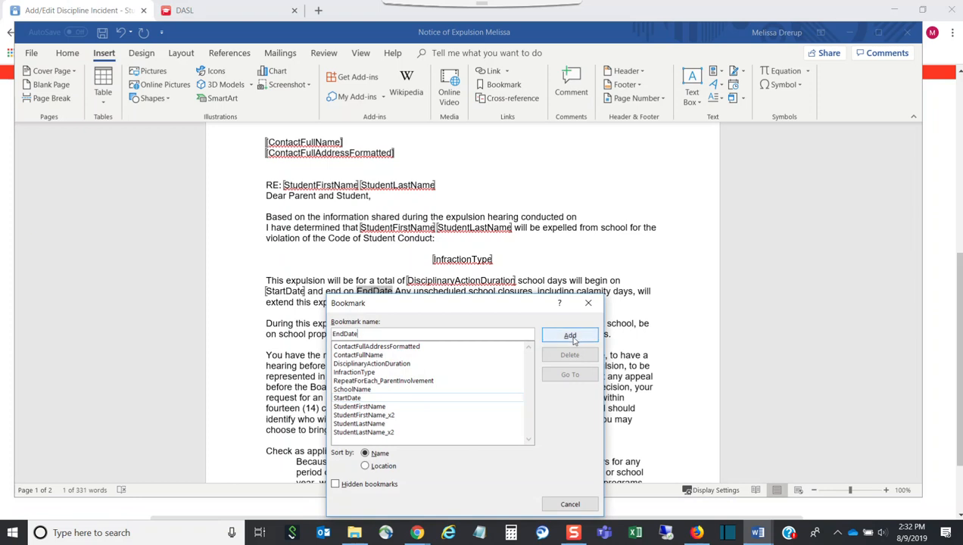
pyautogui.click(569, 335)
pyautogui.click(397, 292)
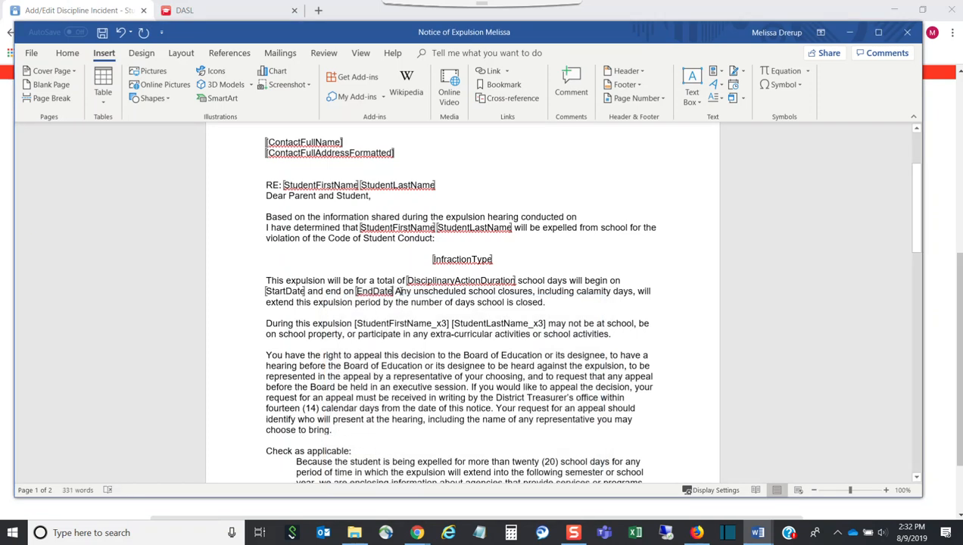
pyautogui.write('.')
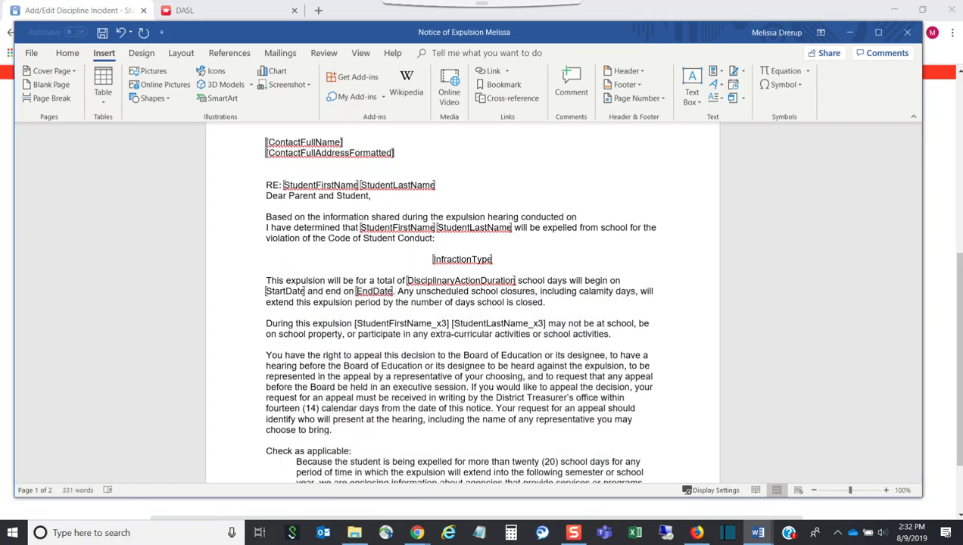
# Step: Delete the old name placeholders and 'may', then copy StudentFirstName from the field list
pyautogui.scroll(-2, 394, 318)
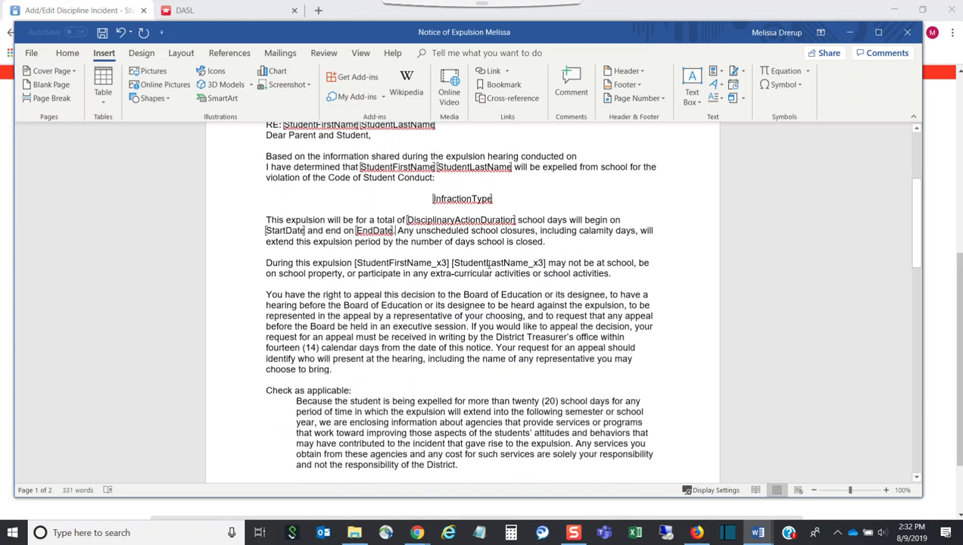
pyautogui.moveTo(548, 263); pyautogui.dragTo(356, 262)
pyautogui.press('Delete')
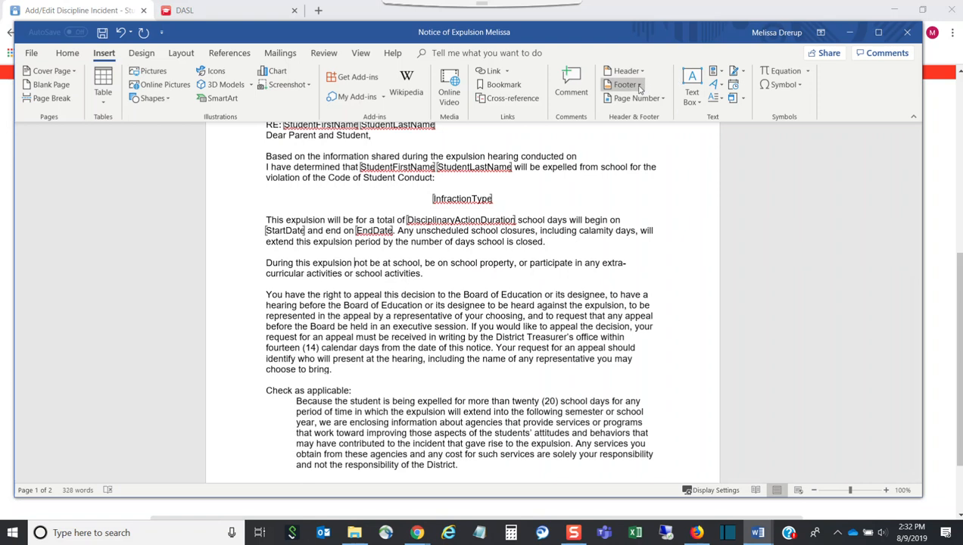
pyautogui.moveTo(750, 522)
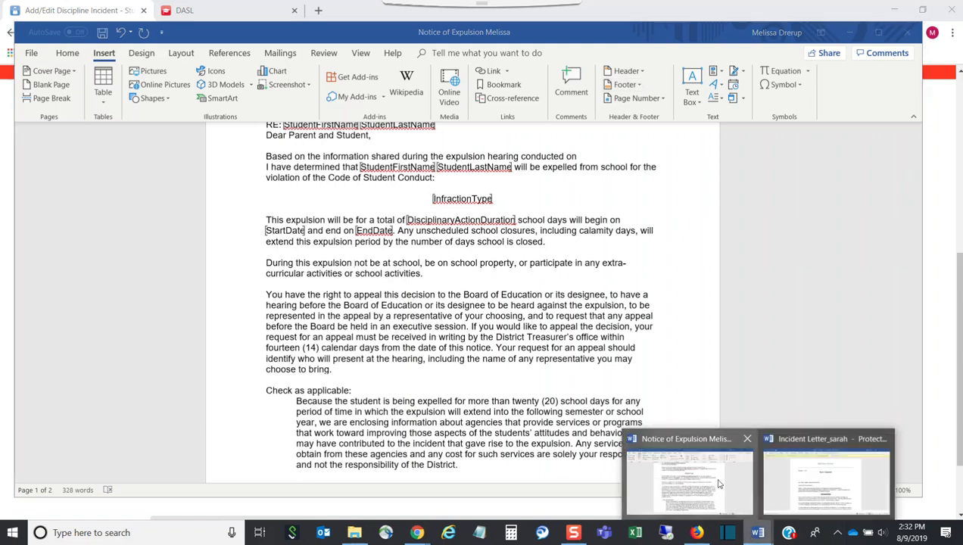
pyautogui.click(261, 10)
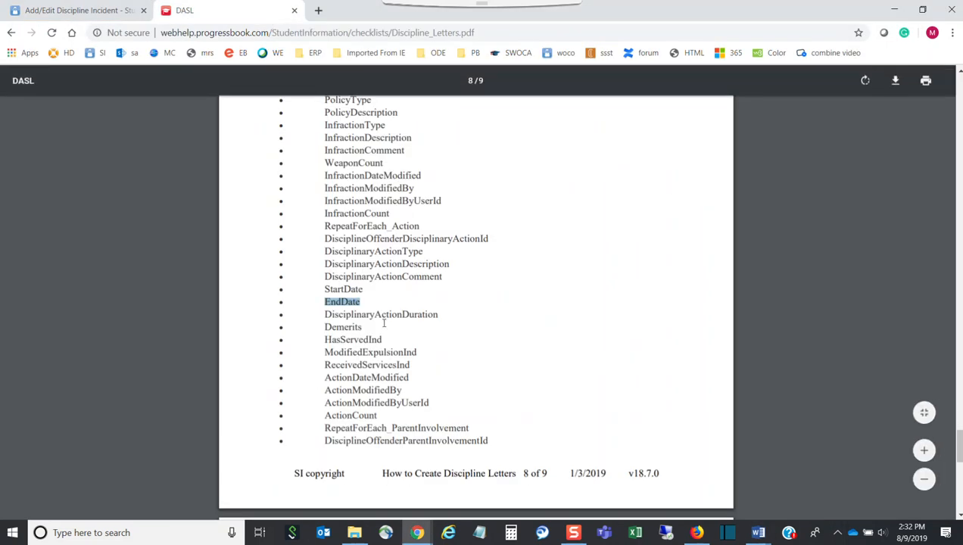
pyautogui.scroll(10, 382, 318)
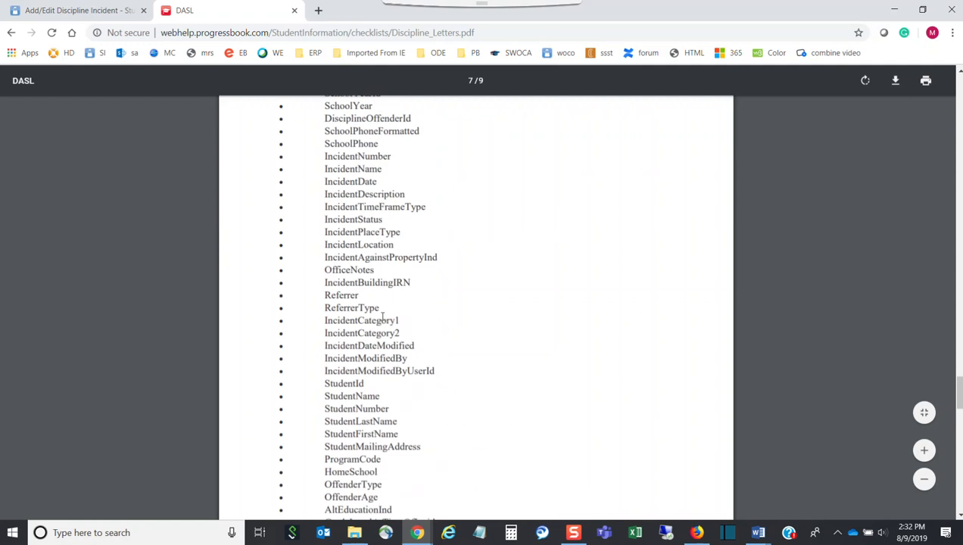
pyautogui.moveTo(398, 433); pyautogui.dragTo(329, 430)
pyautogui.hotkey('ctrl', 'c')
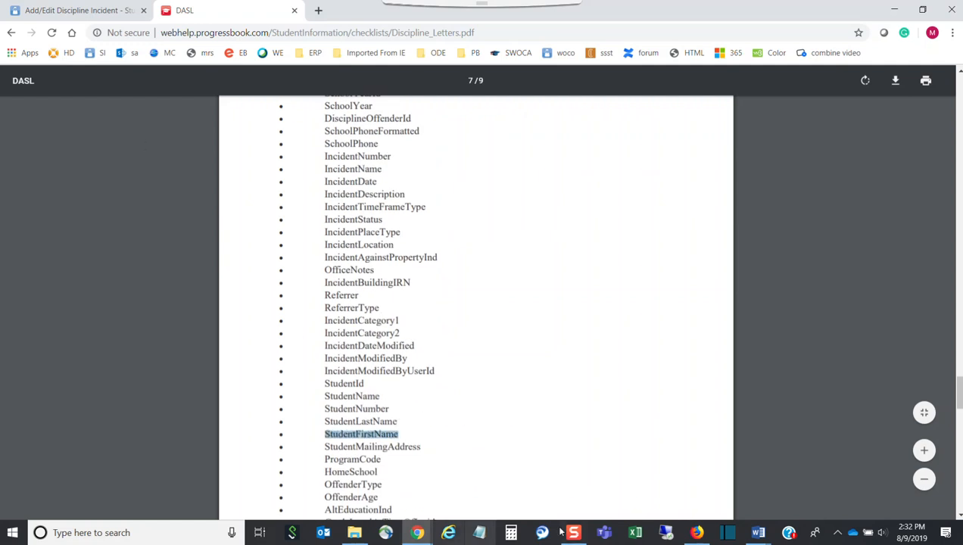
# Step: Paste StudentFirstName after 'During this expulsion' and bookmark it as StudentFirstName_x3
pyautogui.click(766, 534)
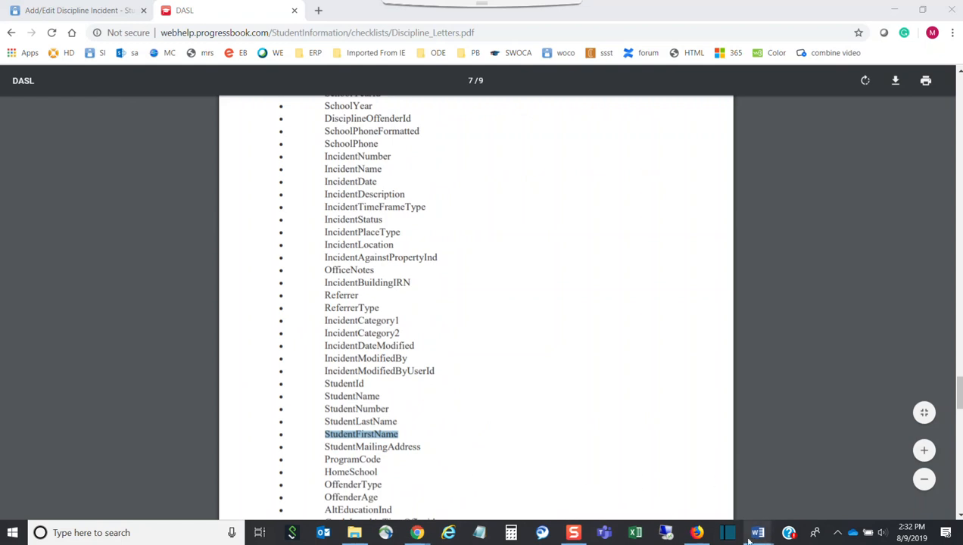
pyautogui.moveTo(757, 534)
pyautogui.click(685, 481)
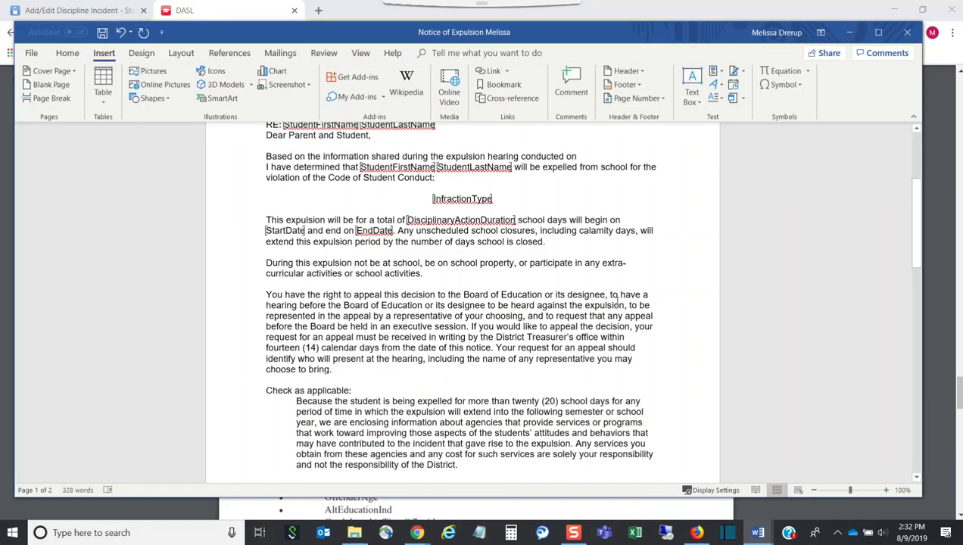
pyautogui.hotkey('ctrl', 'v')
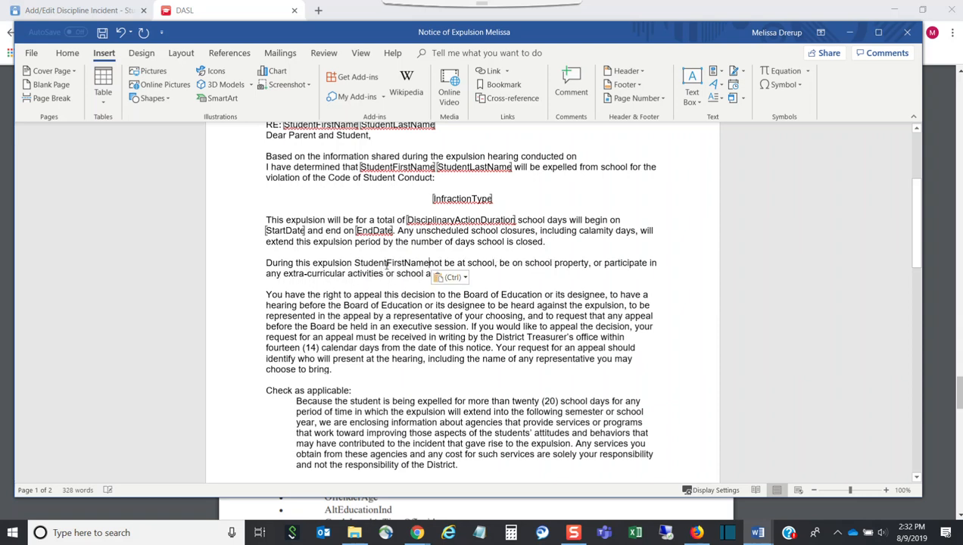
pyautogui.moveTo(430, 263); pyautogui.dragTo(354, 263)
pyautogui.hotkey('ctrl', 'c')
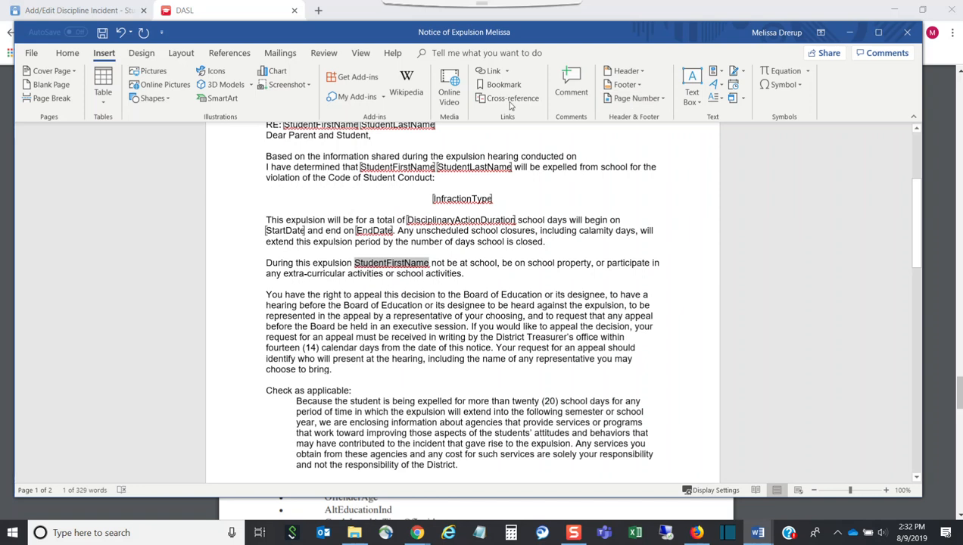
pyautogui.click(500, 84)
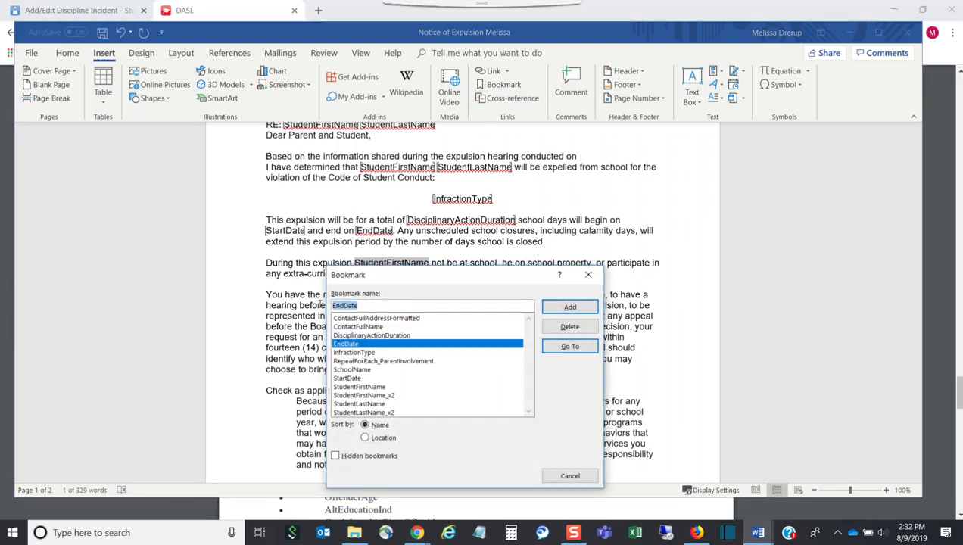
pyautogui.hotkey('ctrl', 'v')
pyautogui.write('_')
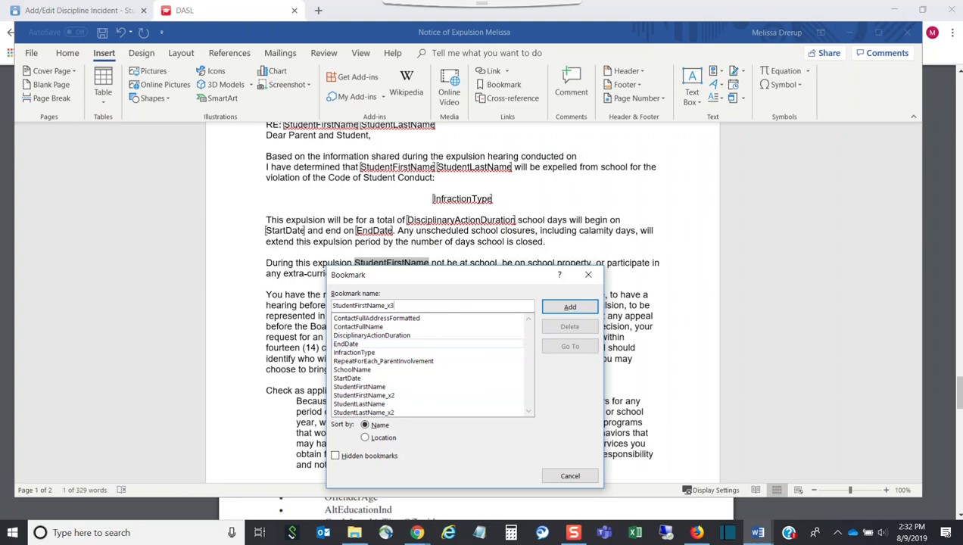
pyautogui.click(569, 306)
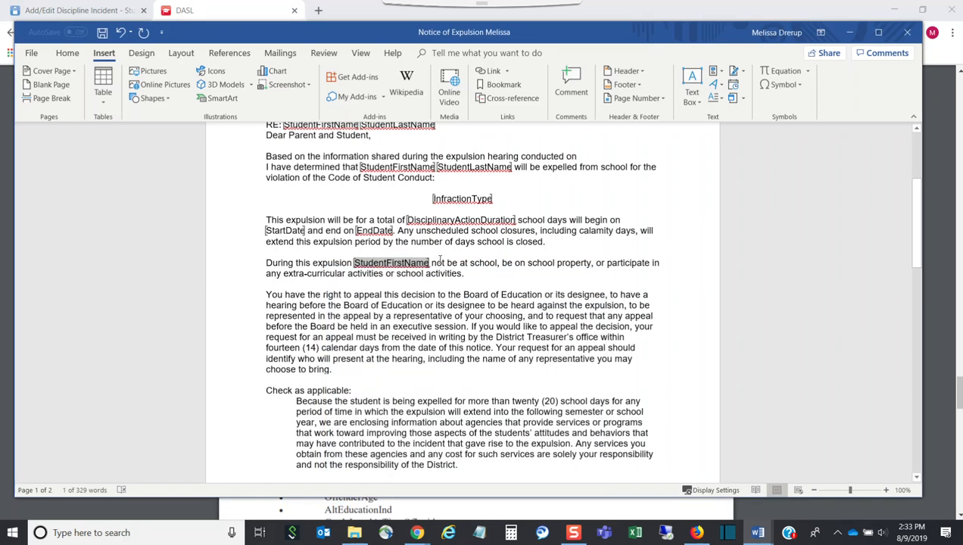
# Step: Copy the StudentLastName field name from the field-list PDF
pyautogui.click(429, 264)
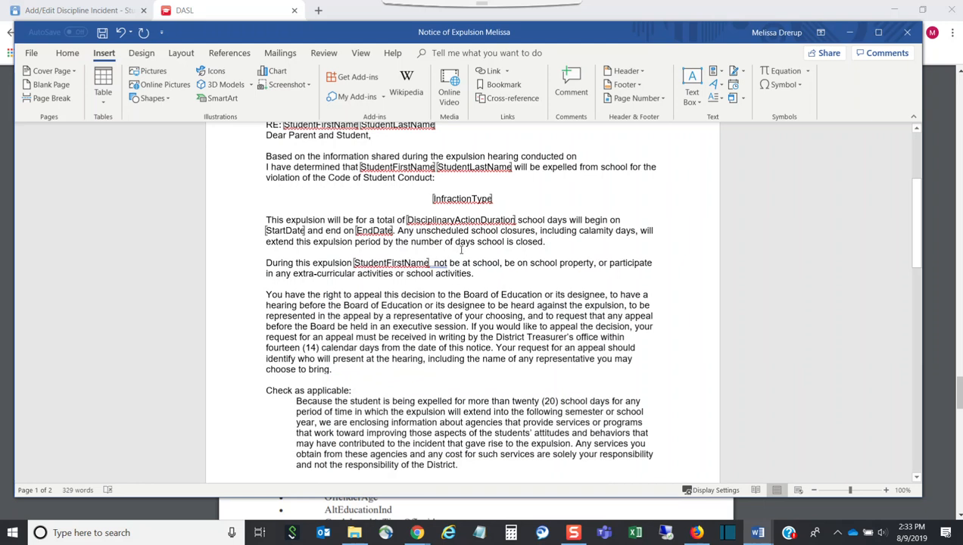
pyautogui.click(751, 533)
pyautogui.click(704, 502)
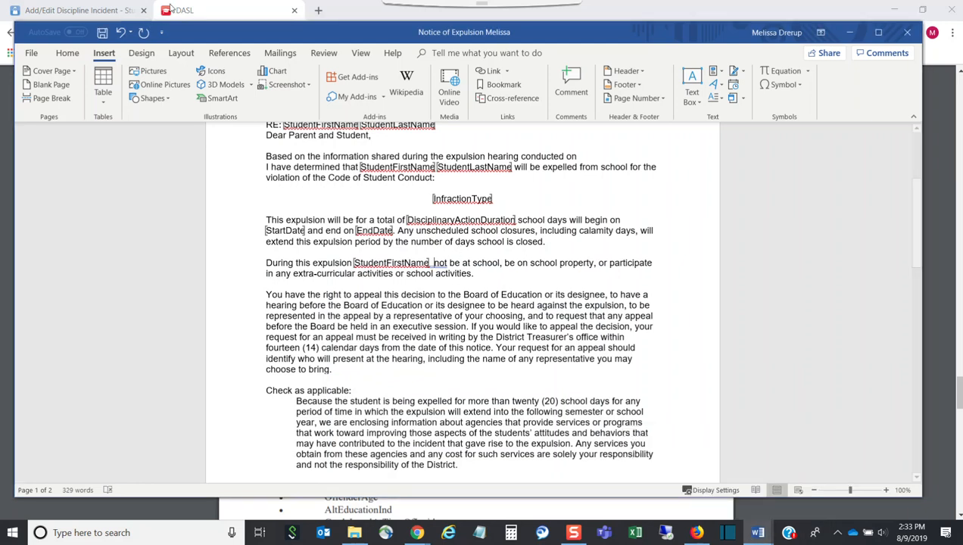
pyautogui.click(216, 17)
pyautogui.moveTo(395, 421); pyautogui.dragTo(327, 421)
pyautogui.hotkey('ctrl', 'c')
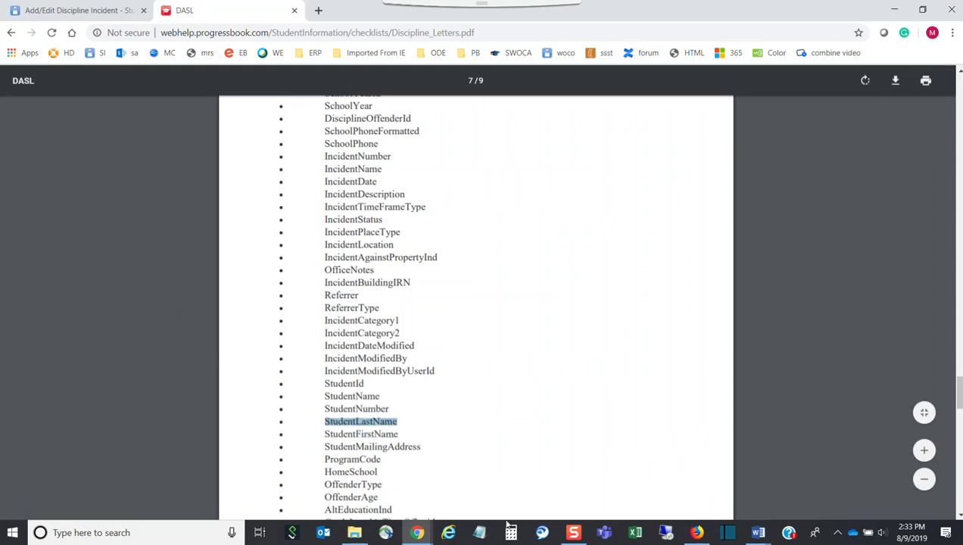
pyautogui.click(757, 532)
pyautogui.click(704, 494)
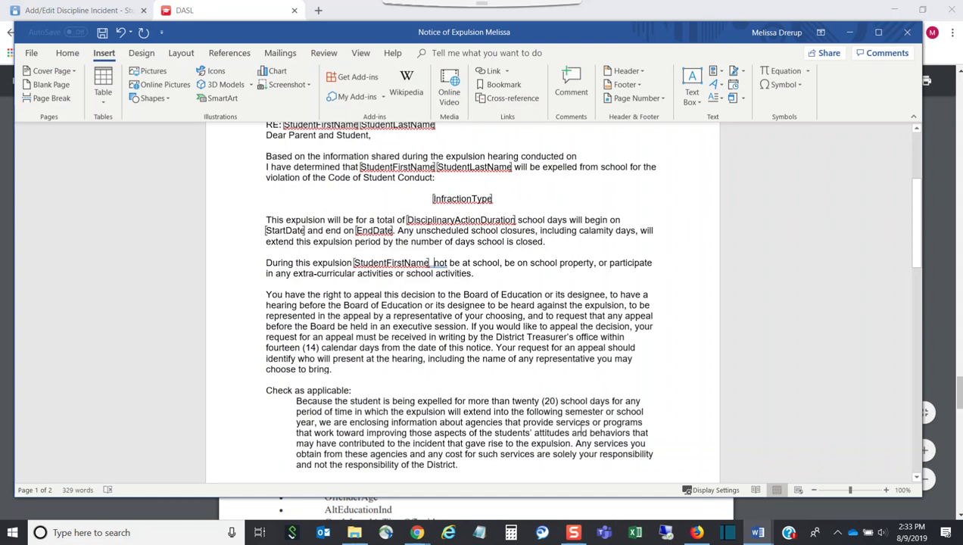
# Step: Paste StudentLastName after StudentFirstName and bookmark it as StudentLastName_x3
pyautogui.hotkey('ctrl', 'v')
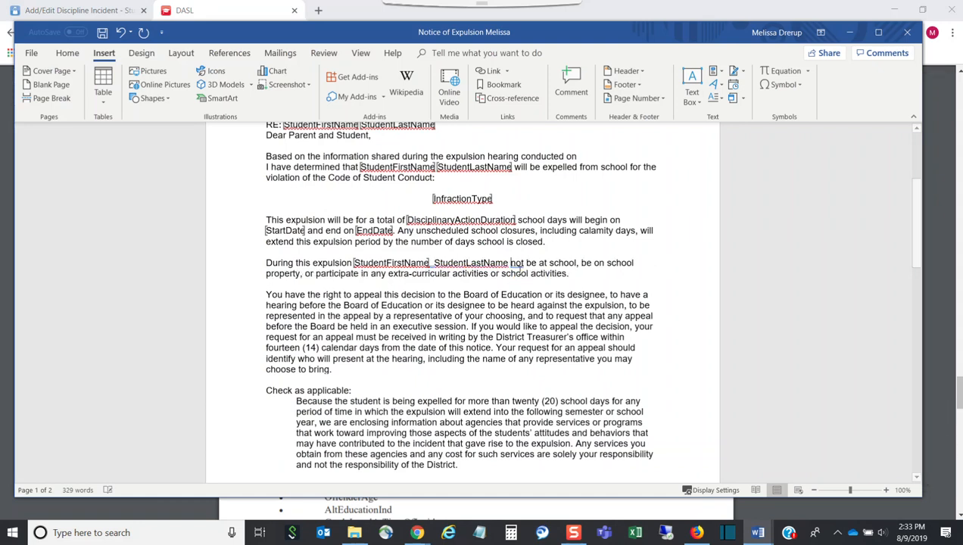
pyautogui.moveTo(508, 263); pyautogui.dragTo(434, 262)
pyautogui.hotkey('ctrl', 'c')
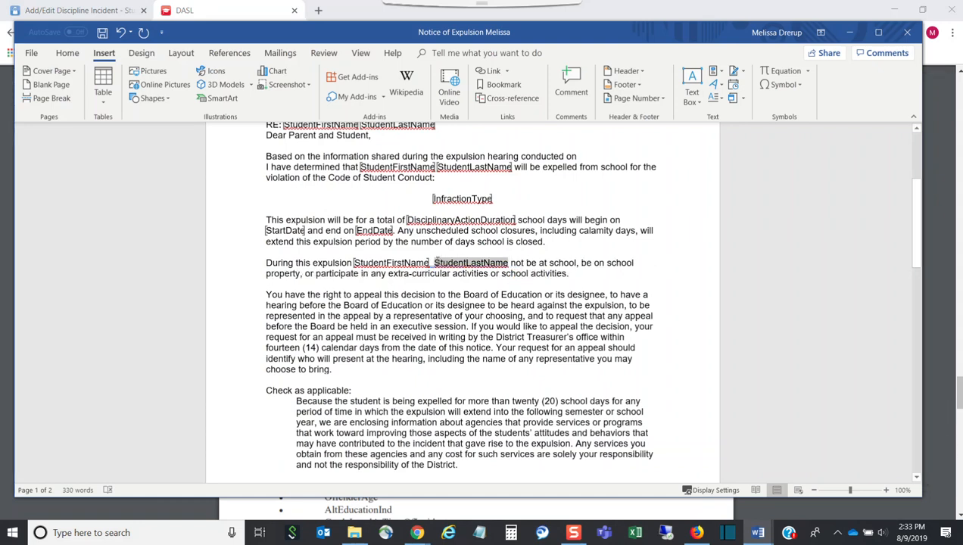
pyautogui.click(503, 84)
pyautogui.moveTo(423, 306); pyautogui.dragTo(338, 301)
pyautogui.hotkey('ctrl', 'v')
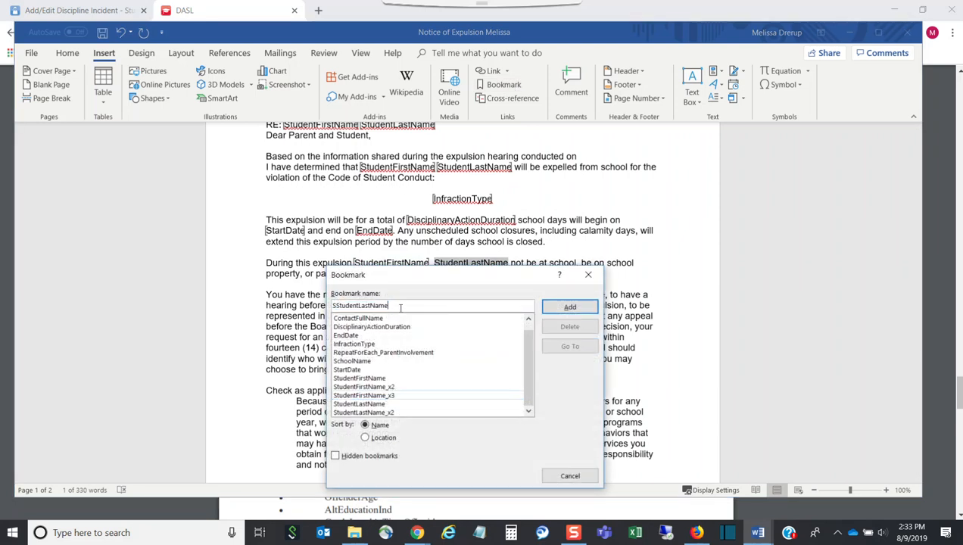
pyautogui.doubleClick(401, 308)
pyautogui.hotkey('ctrl', 'v')
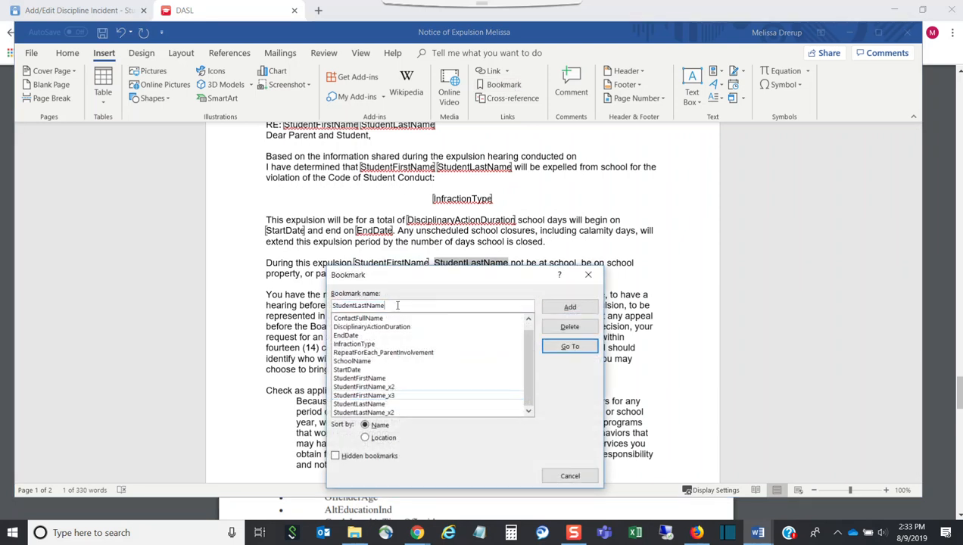
pyautogui.write('_x3')
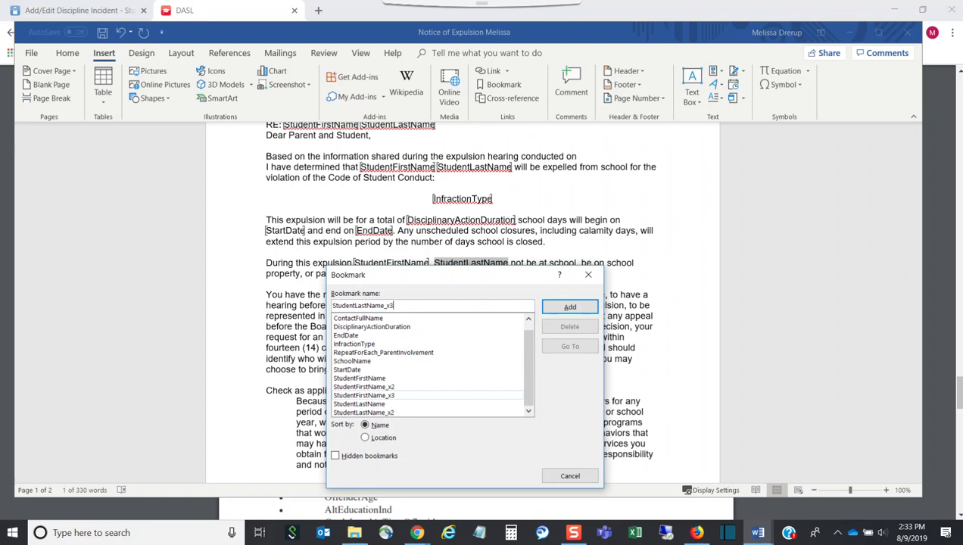
pyautogui.click(569, 309)
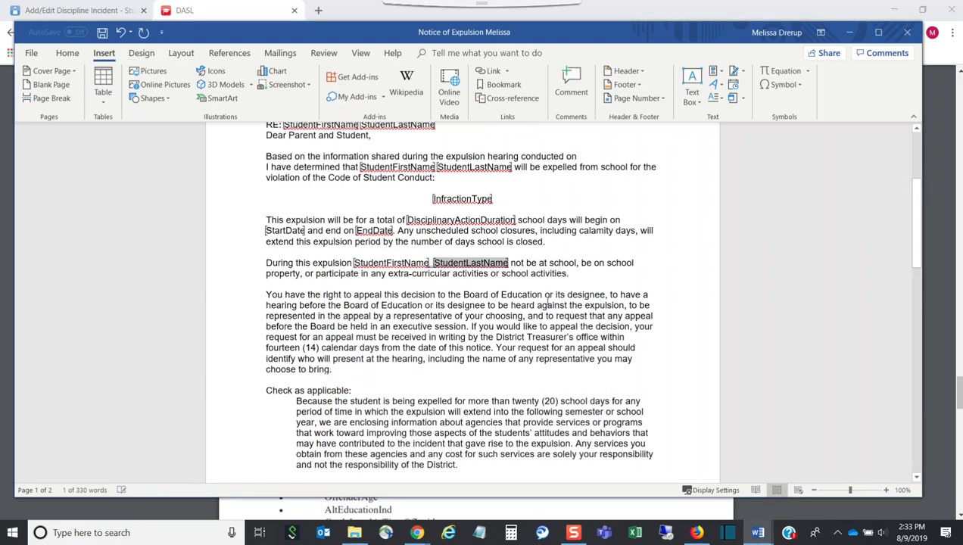
pyautogui.scroll(-2, 510, 285)
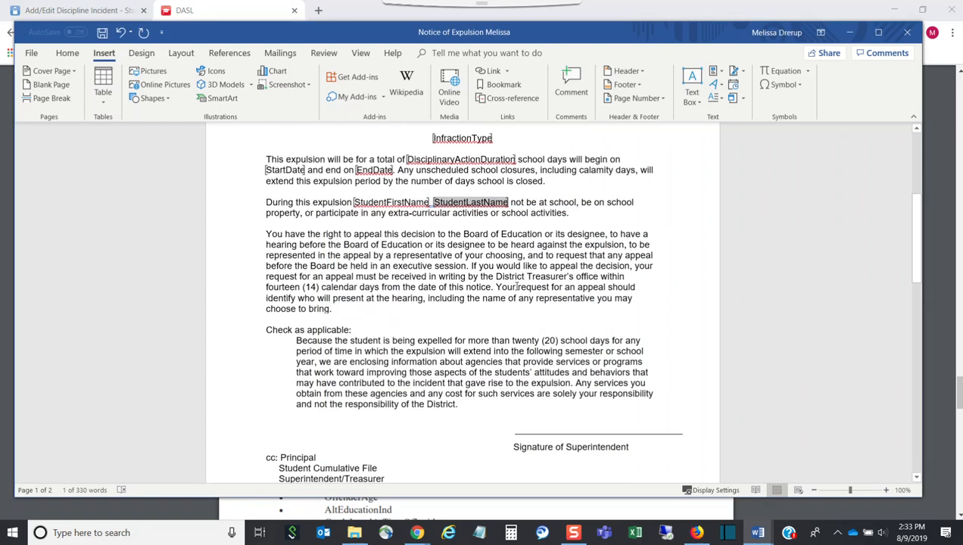
pyautogui.scroll(-10, 517, 286)
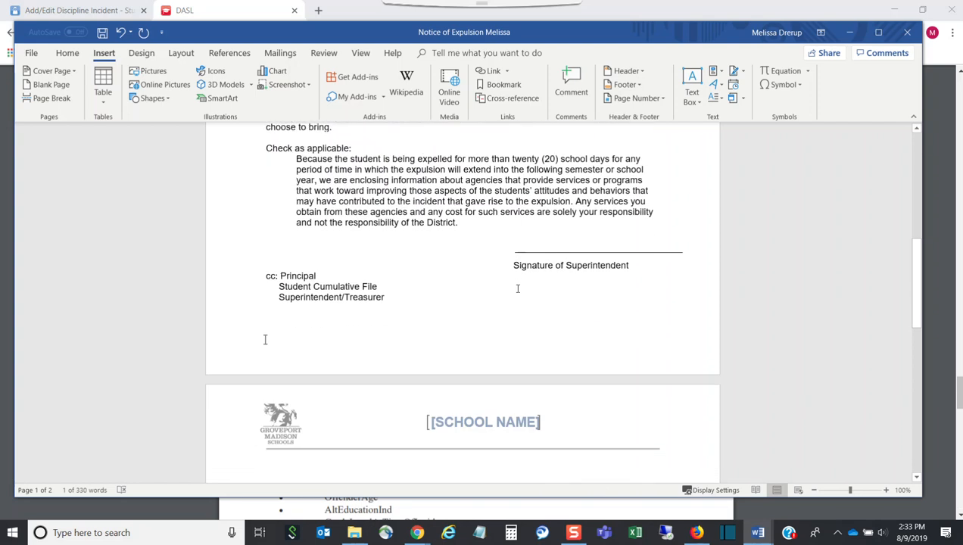
pyautogui.scroll(-5, 517, 289)
# Step: Remove the blank line after the cc list so the letter fits one page, then save it
pyautogui.scroll(9, 515, 288)
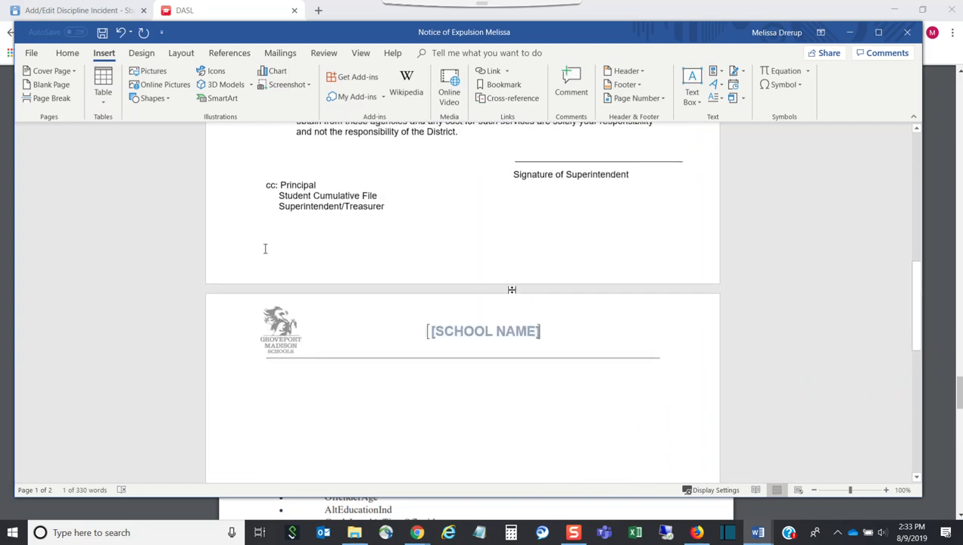
pyautogui.scroll(3, 513, 289)
pyautogui.click(422, 386)
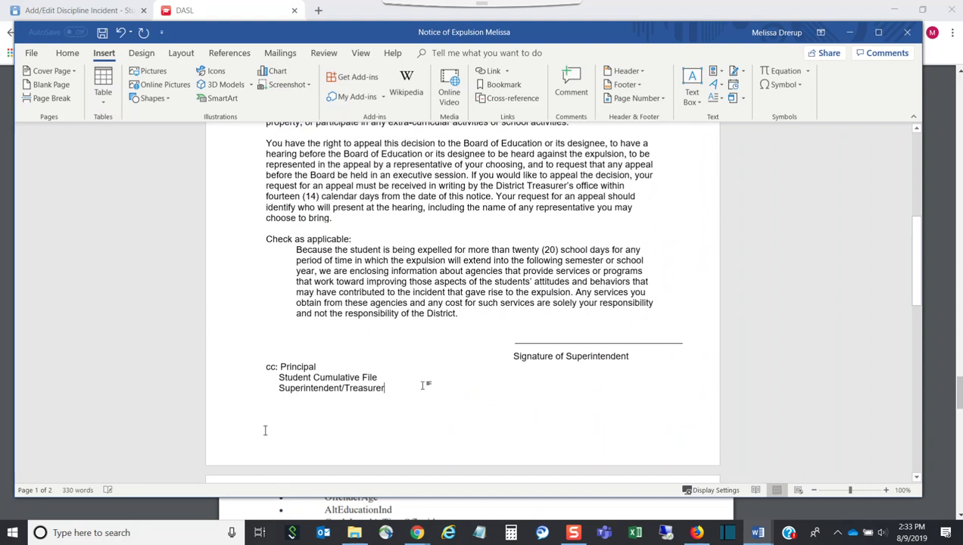
pyautogui.press('BackSpace')
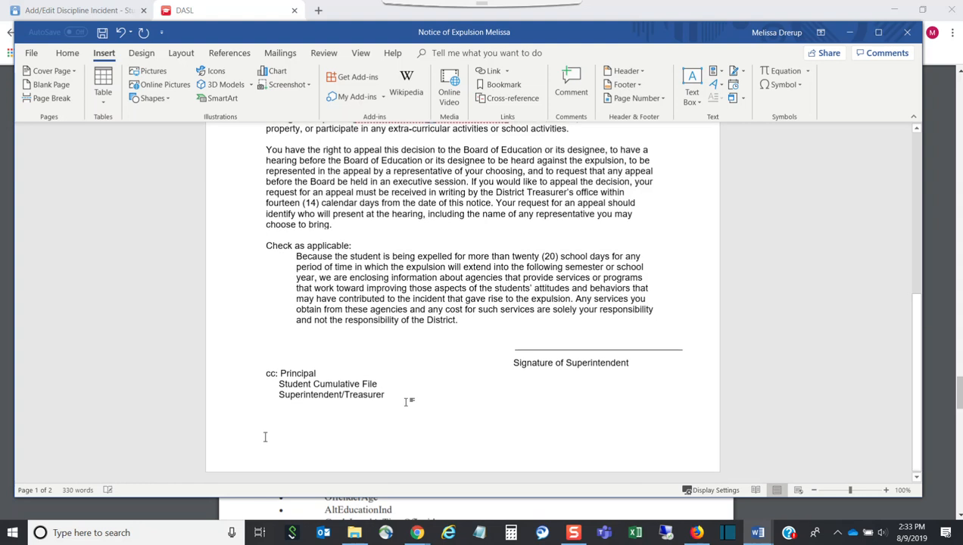
pyautogui.scroll(10, 619, 321)
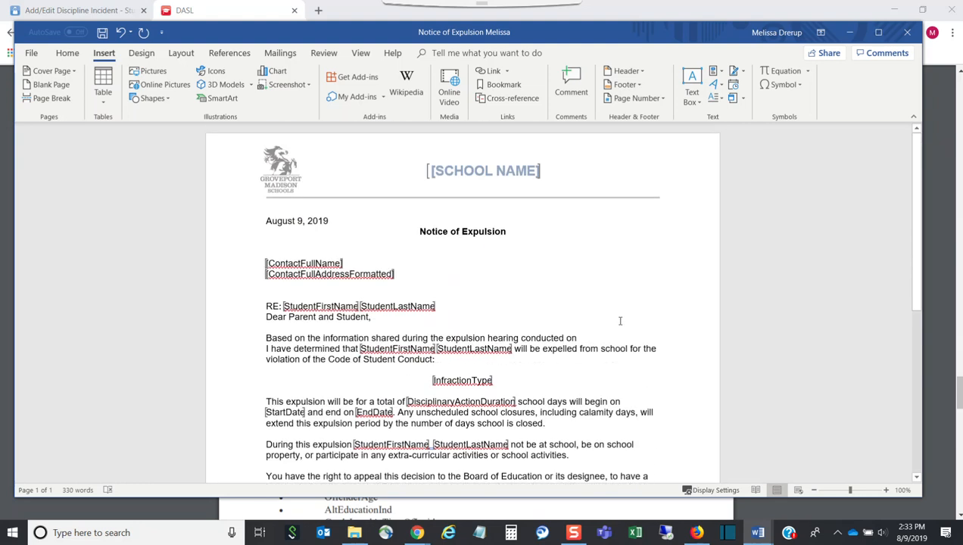
pyautogui.click(31, 53)
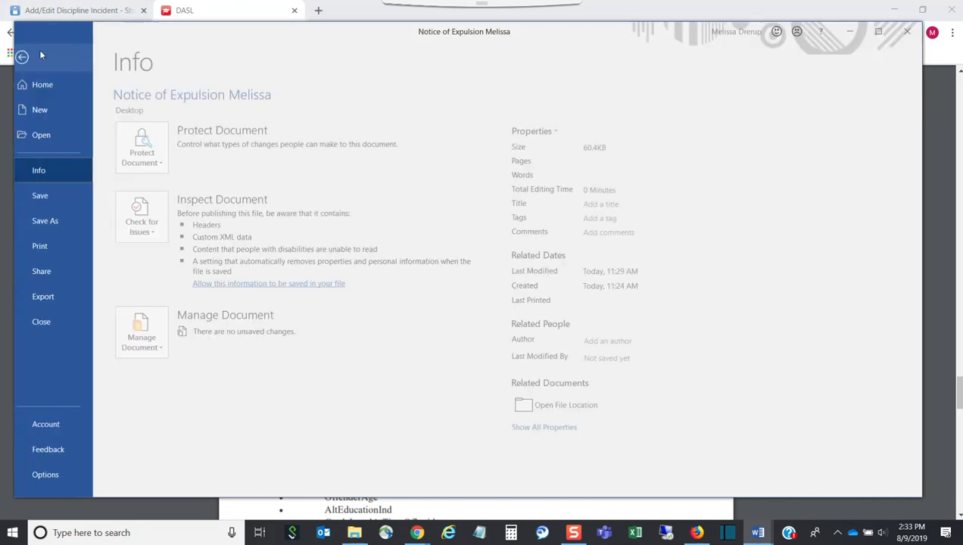
pyautogui.click(51, 195)
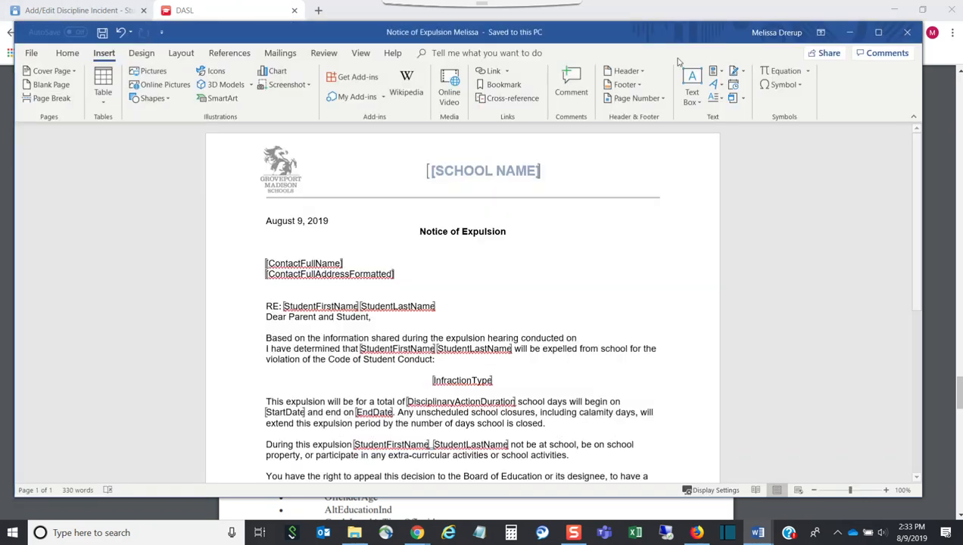
# Step: Close Word and switch ProgressBook to the MEC SCHOOL DISTRICT level
pyautogui.click(898, 33)
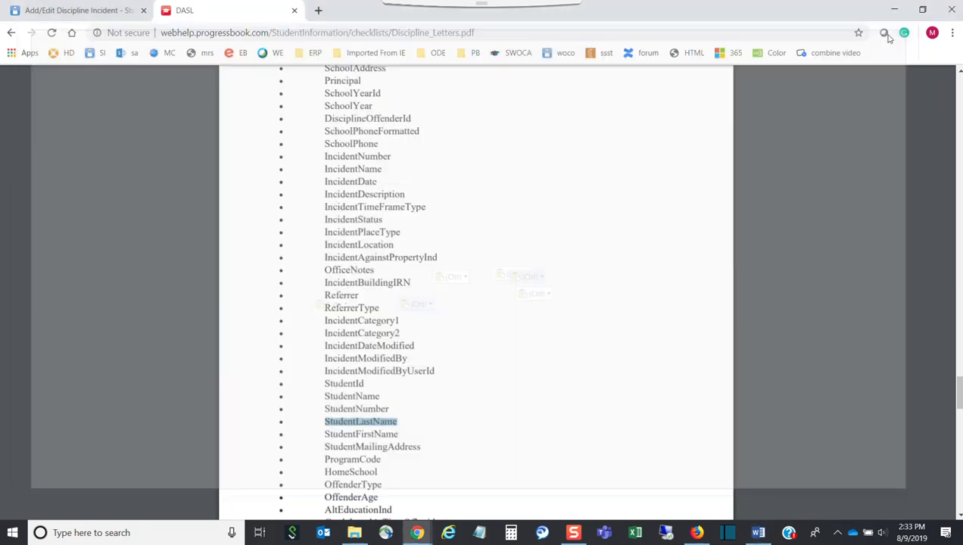
pyautogui.moveTo(417, 532)
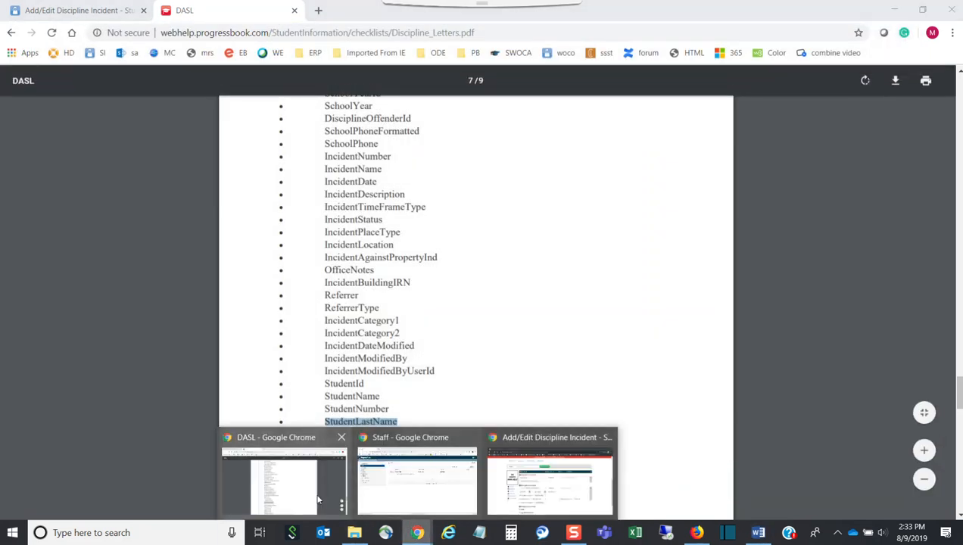
pyautogui.click(106, 12)
pyautogui.scroll(5, 885, 275)
pyautogui.click(799, 87)
pyautogui.moveTo(830, 106); pyautogui.dragTo(819, 262)
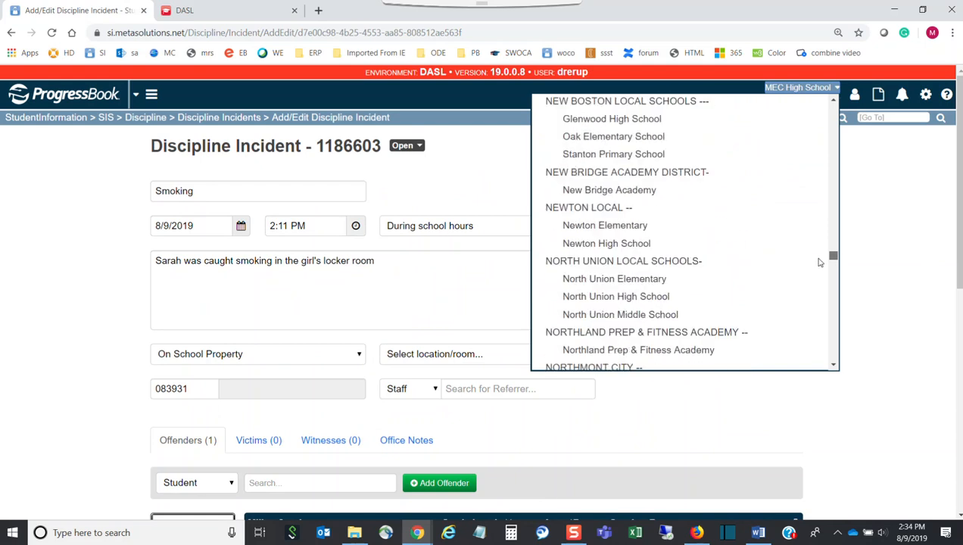
pyautogui.scroll(10, 724, 252)
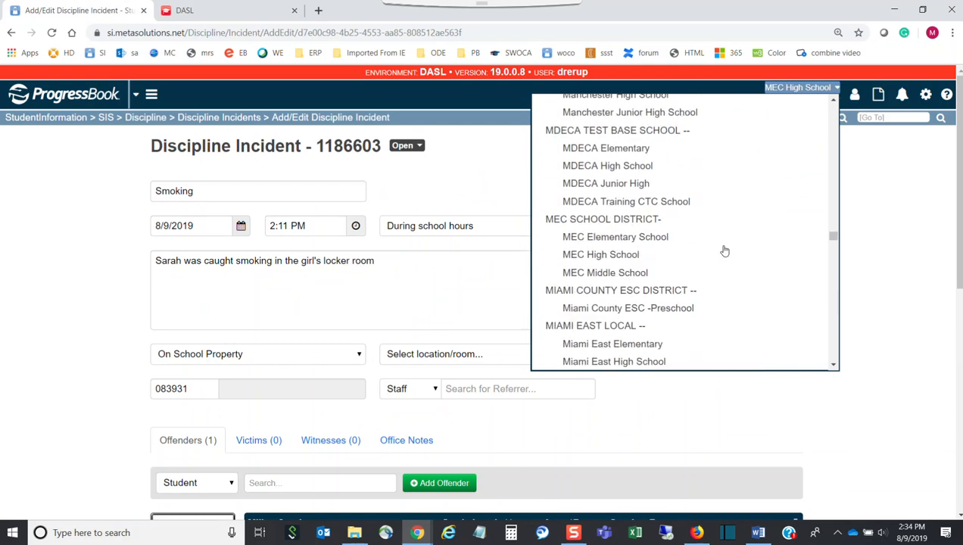
pyautogui.click(645, 219)
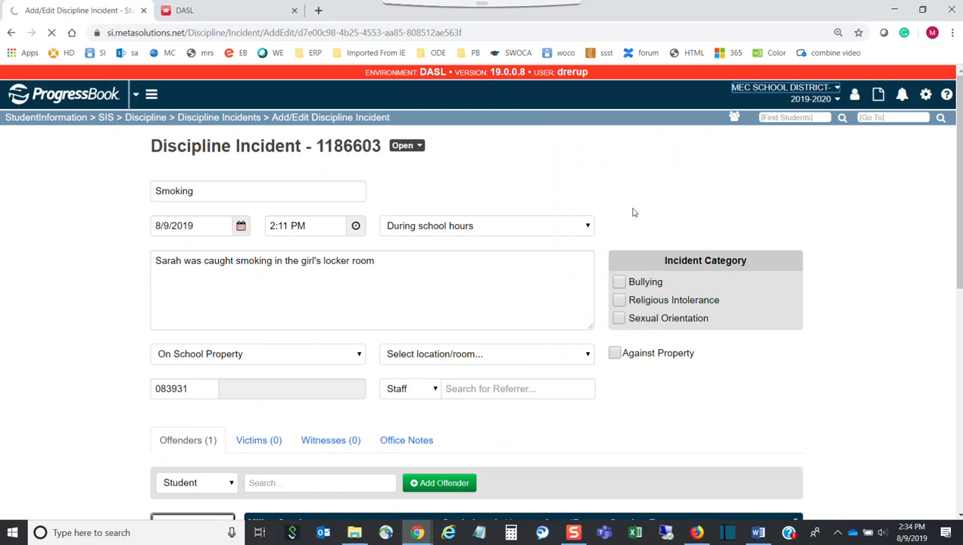
# Step: Jump to the Report Template Administration page by entering 'template' in Go To
pyautogui.click(893, 118)
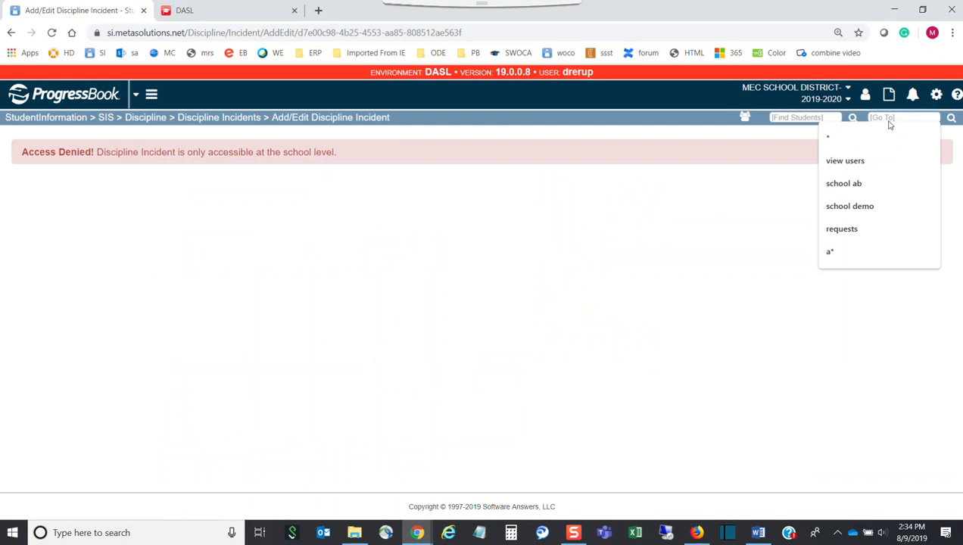
pyautogui.write('template')
pyautogui.press('Return')
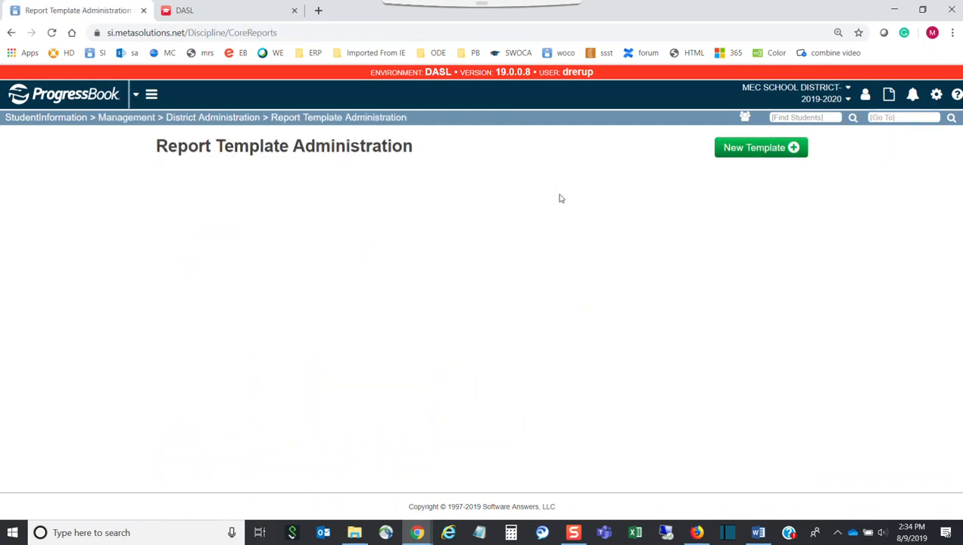
# Step: Delete the existing expulsion report template
pyautogui.click(180, 205)
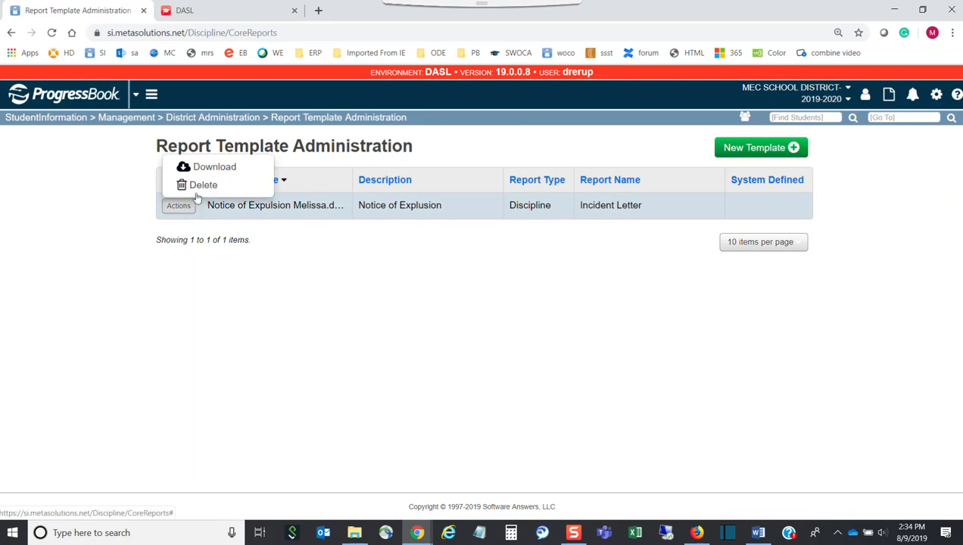
pyautogui.click(216, 184)
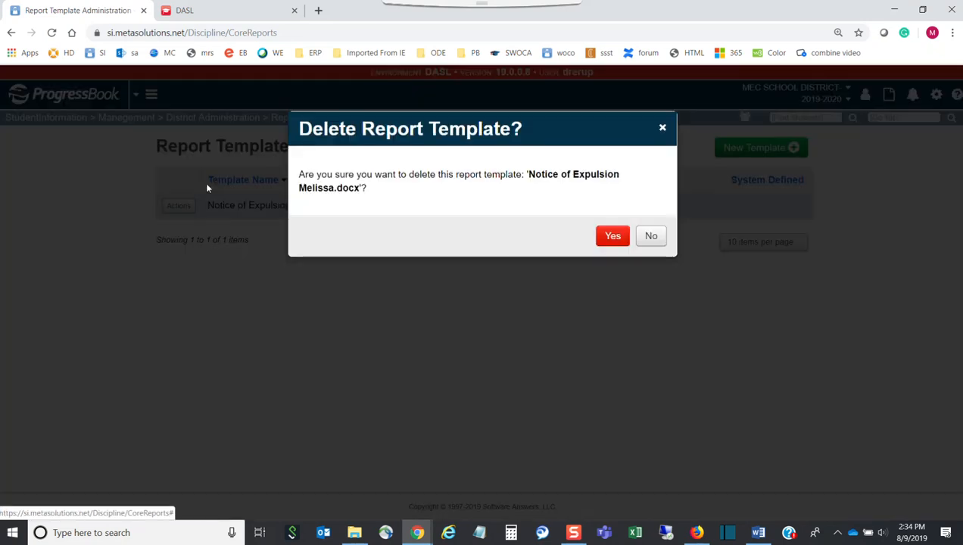
pyautogui.click(607, 239)
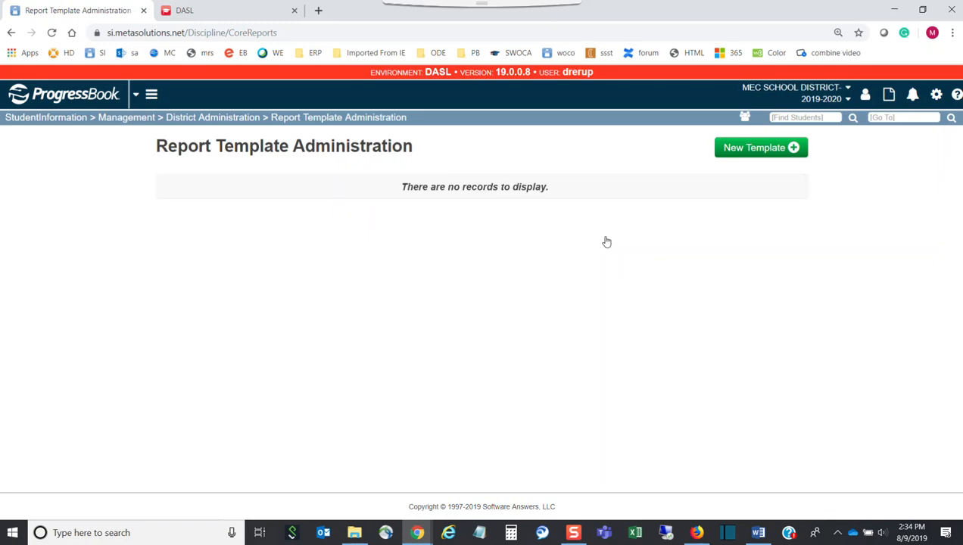
# Step: Upload the saved Notice of Expulsion document as an Incident Letter described '_Notice of Explusion_'
pyautogui.click(738, 148)
pyautogui.click(445, 177)
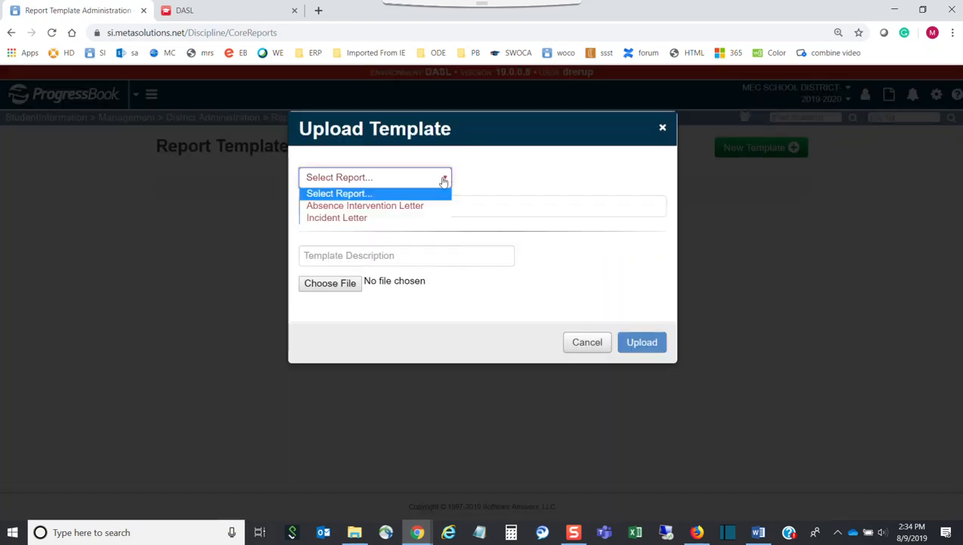
pyautogui.click(360, 219)
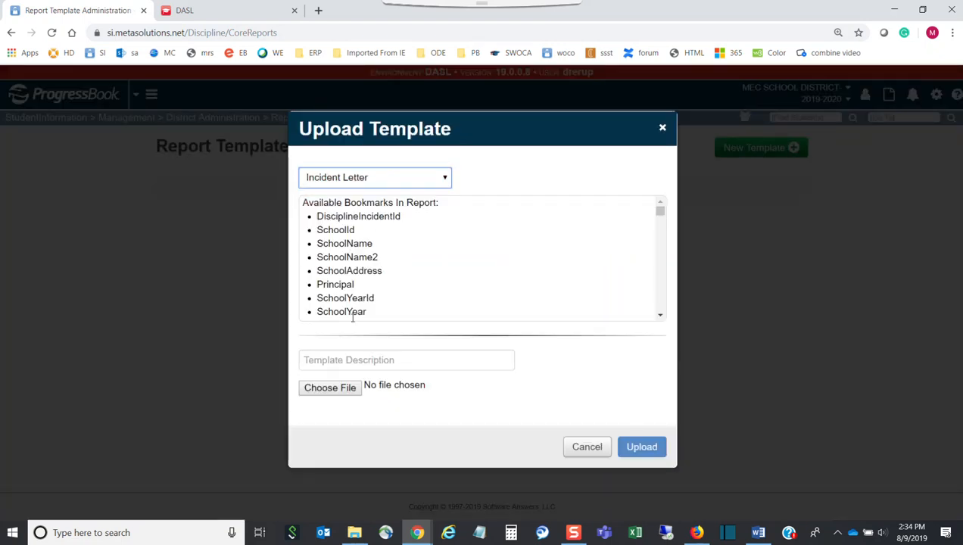
pyautogui.click(346, 355)
pyautogui.write('N')
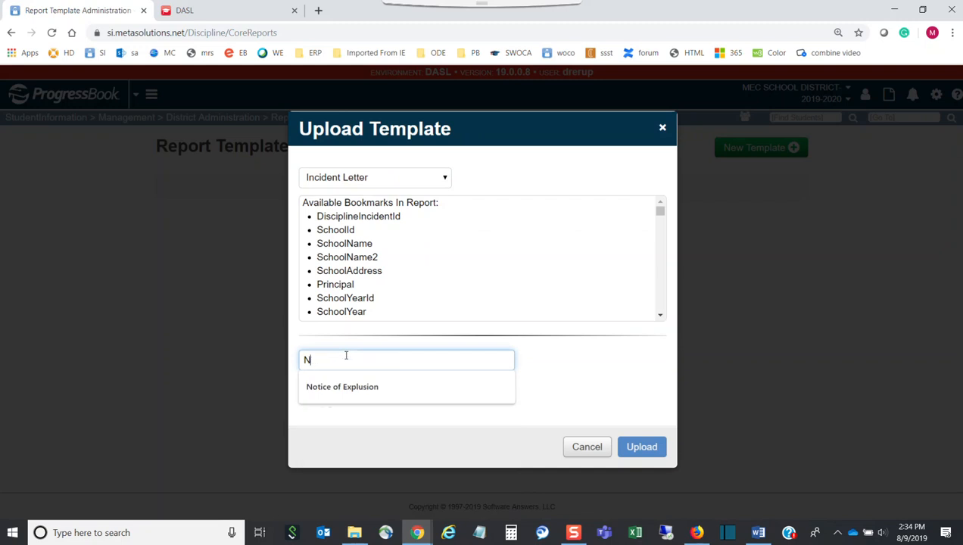
pyautogui.write('ot')
pyautogui.press('BackSpace')
pyautogui.press('BackSpace')
pyautogui.press('BackSpace')
pyautogui.write('_No')
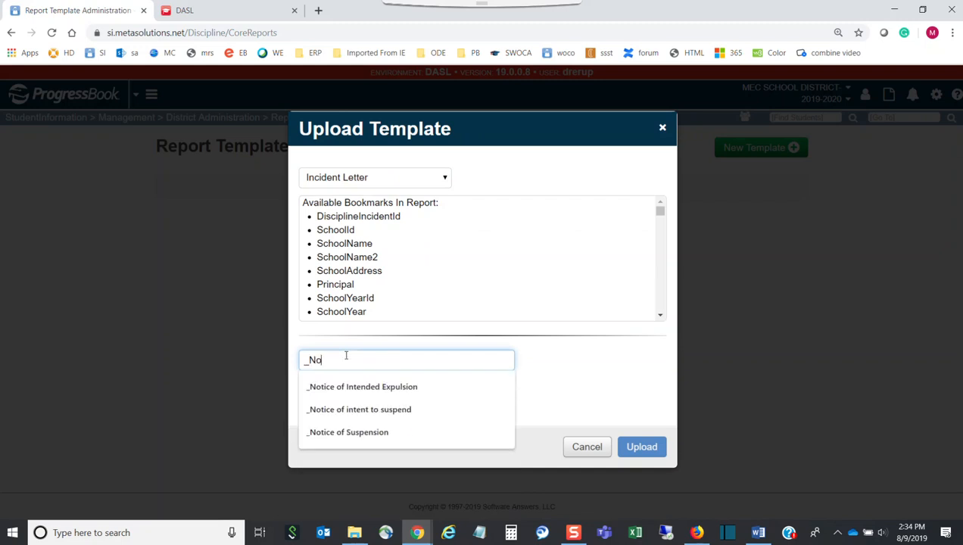
pyautogui.write('tice of Explusion')
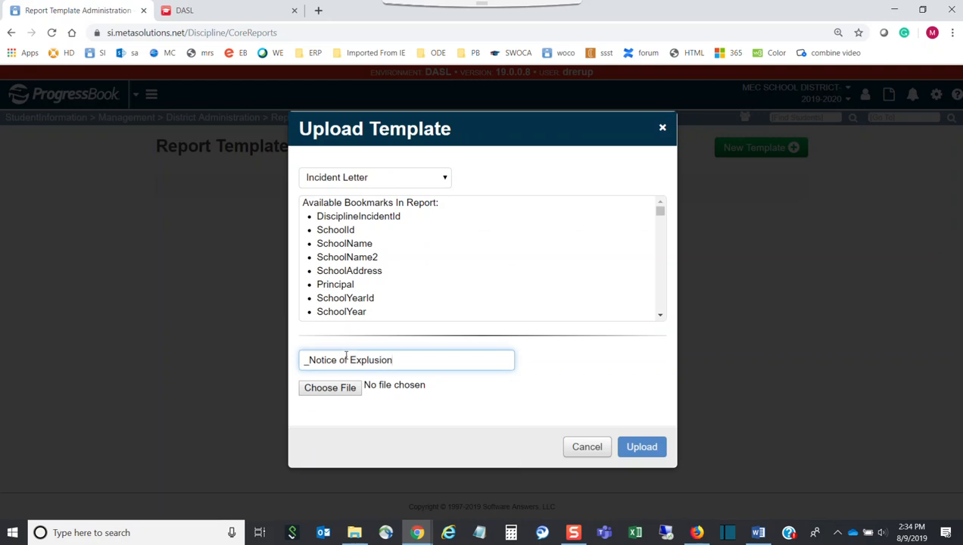
pyautogui.write('_')
pyautogui.click(332, 389)
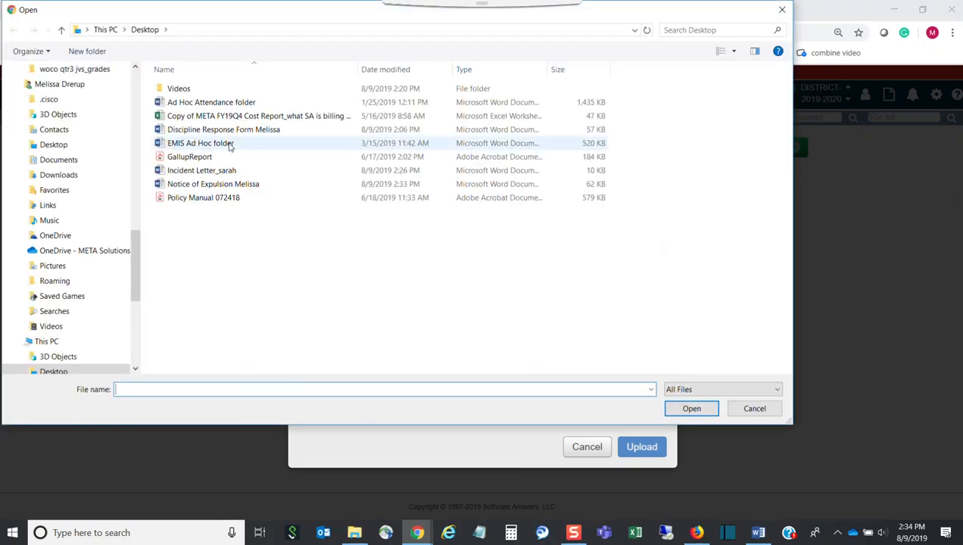
pyautogui.click(226, 187)
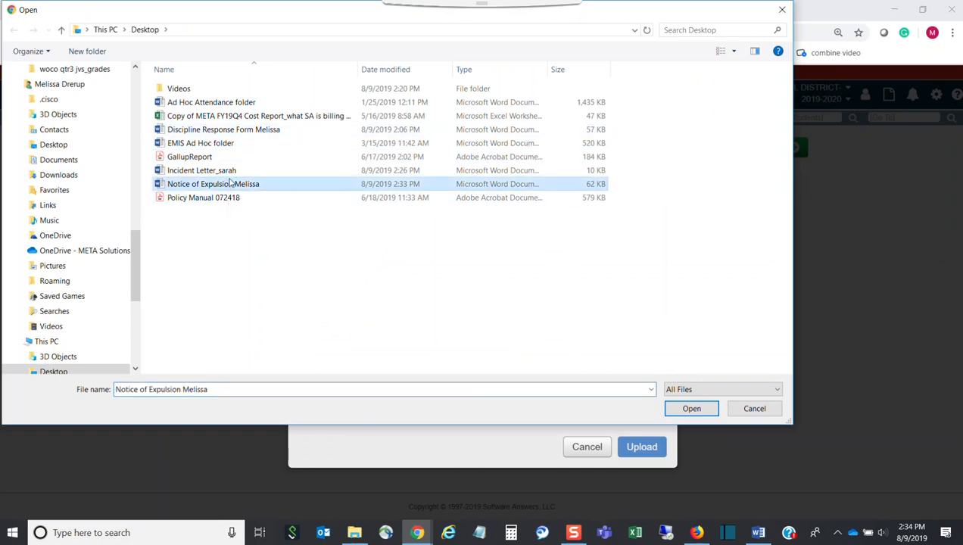
pyautogui.click(691, 408)
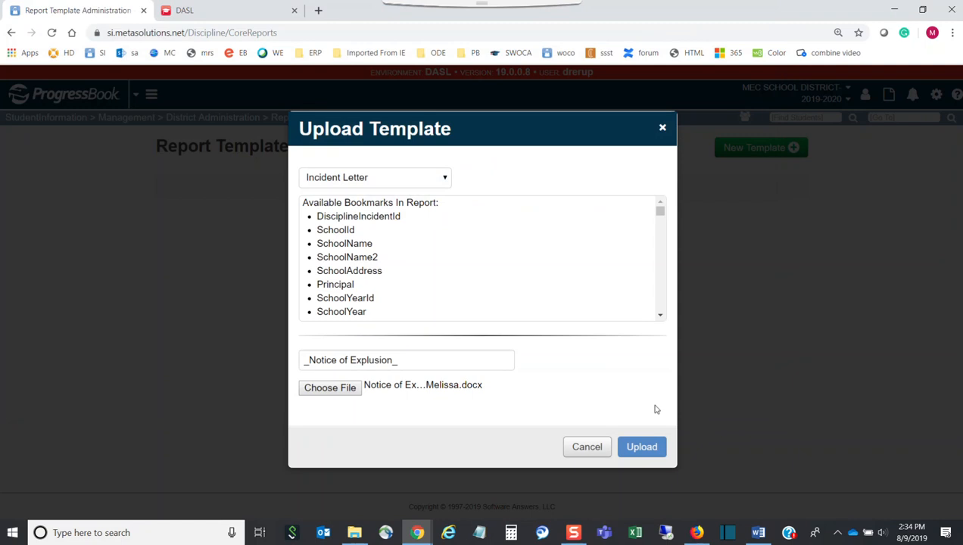
pyautogui.click(663, 448)
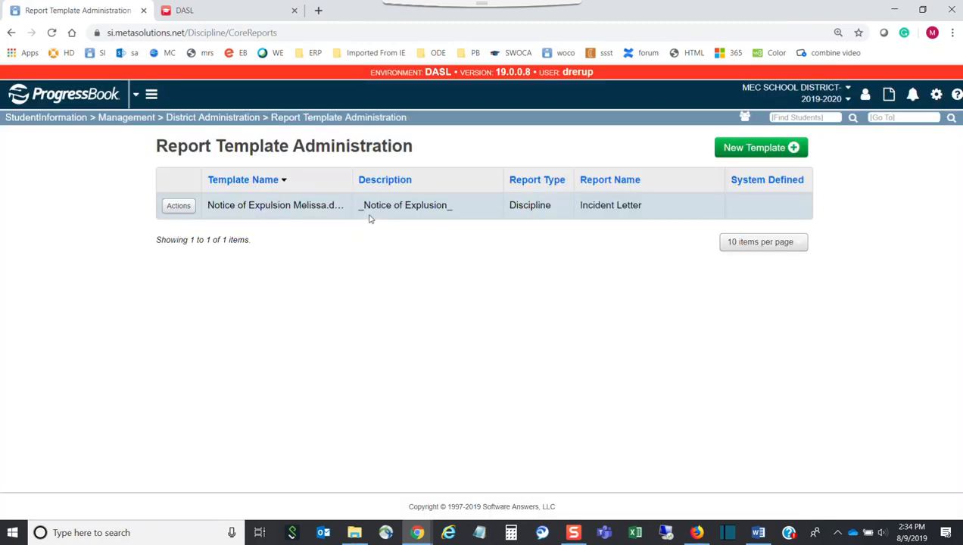
# Step: Switch the working building to MEC High School
pyautogui.click(809, 91)
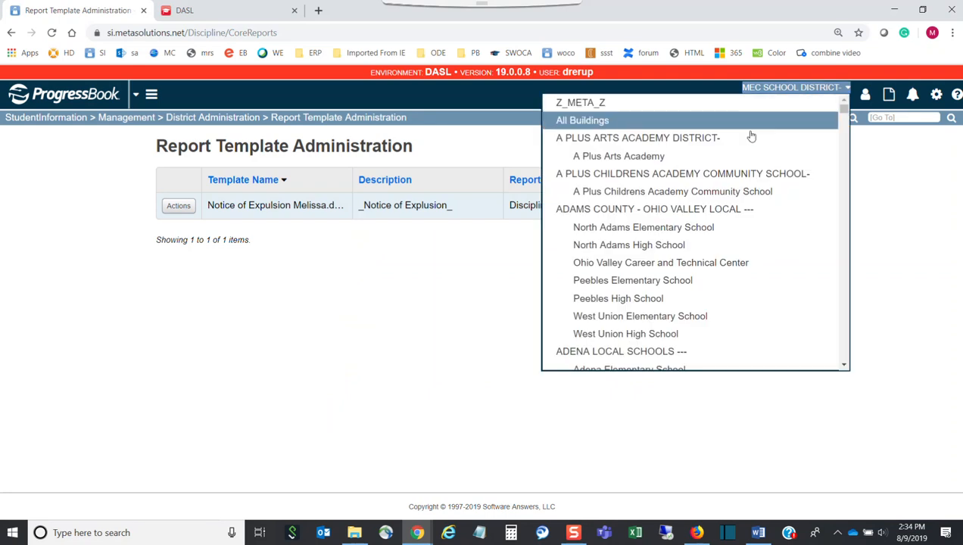
pyautogui.moveTo(843, 108); pyautogui.dragTo(820, 247)
pyautogui.scroll(2, 776, 223)
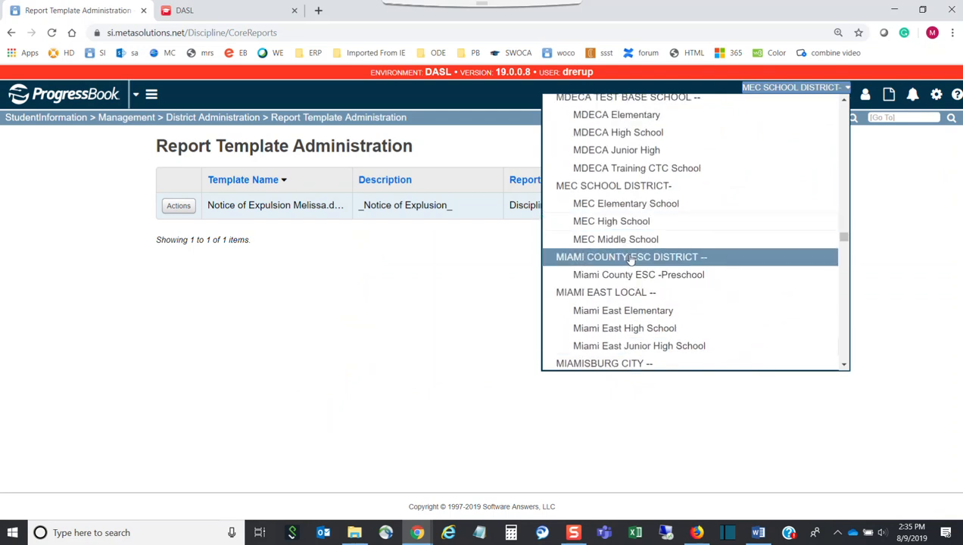
pyautogui.click(635, 222)
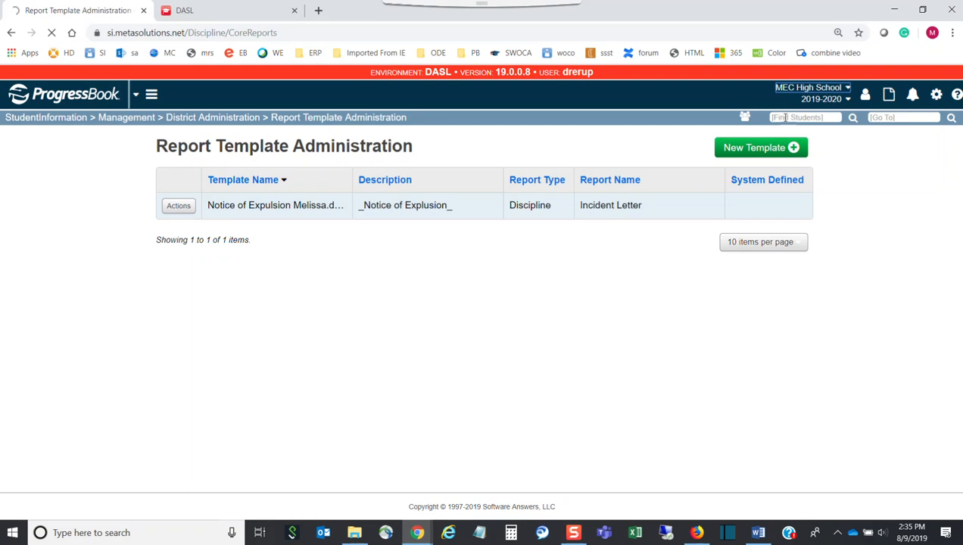
# Step: Search Find Students by the student's surname and open the first matching profile
pyautogui.click(787, 119)
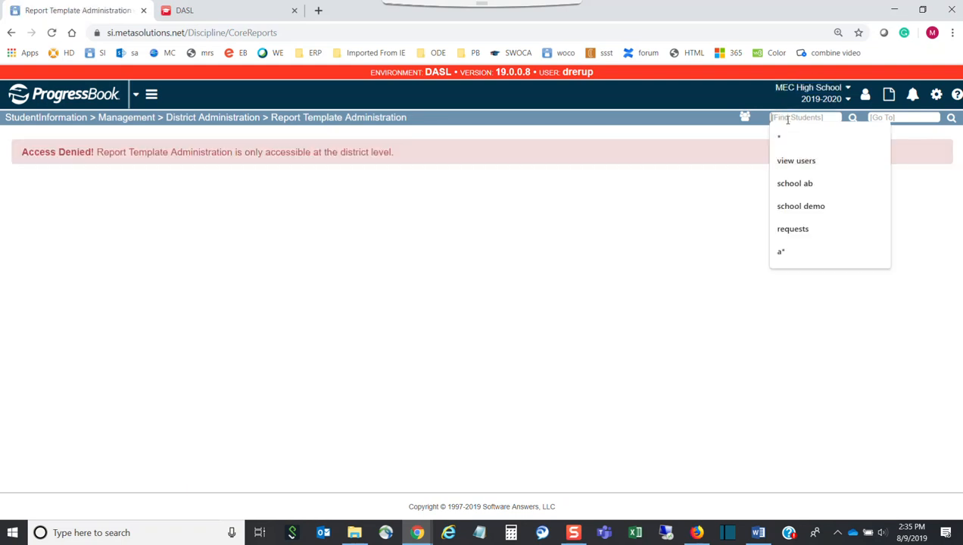
pyautogui.write('miller')
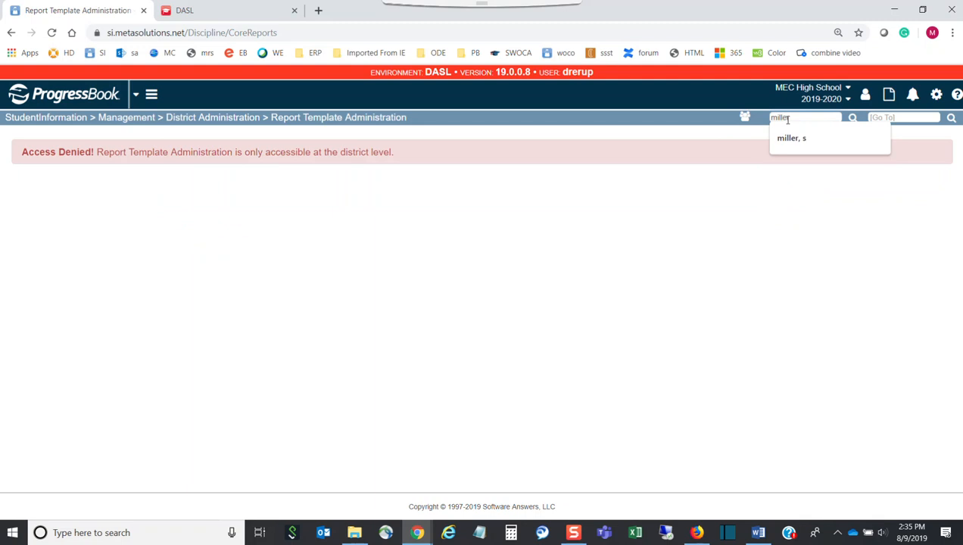
pyautogui.press('Down')
pyautogui.press('Return')
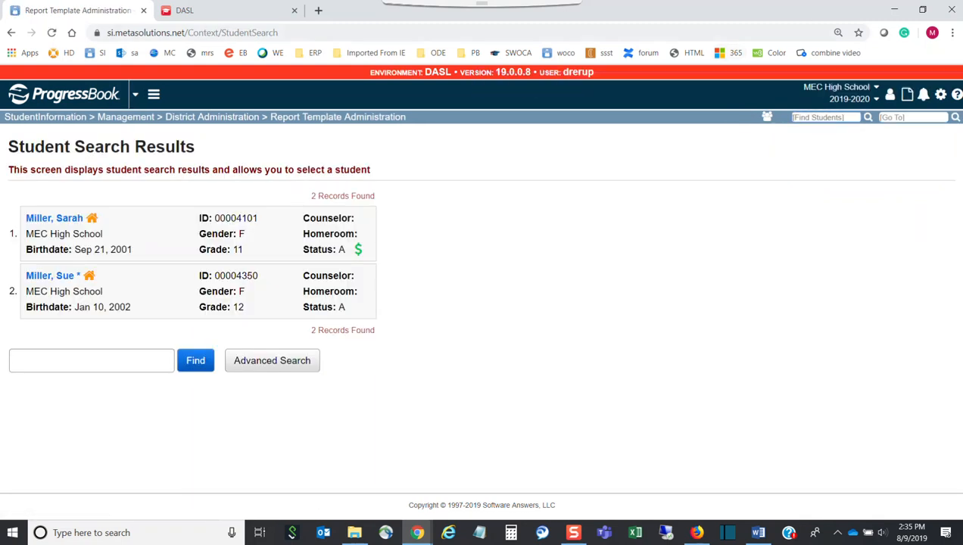
pyautogui.click(69, 220)
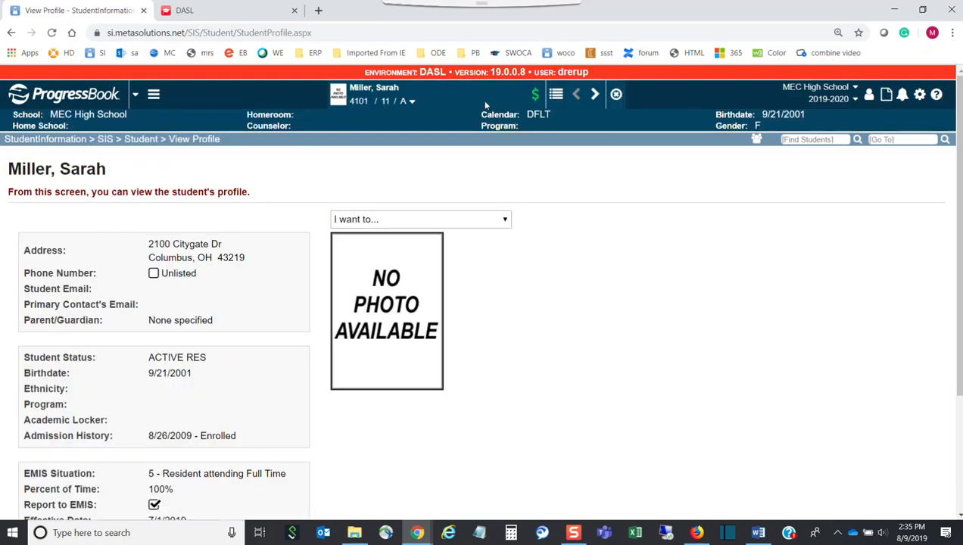
pyautogui.click(411, 102)
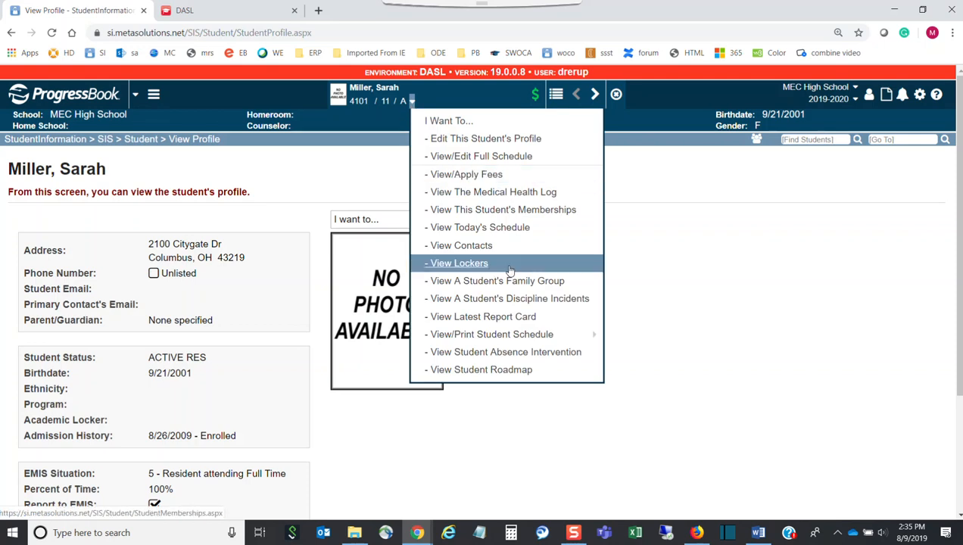
pyautogui.click(528, 305)
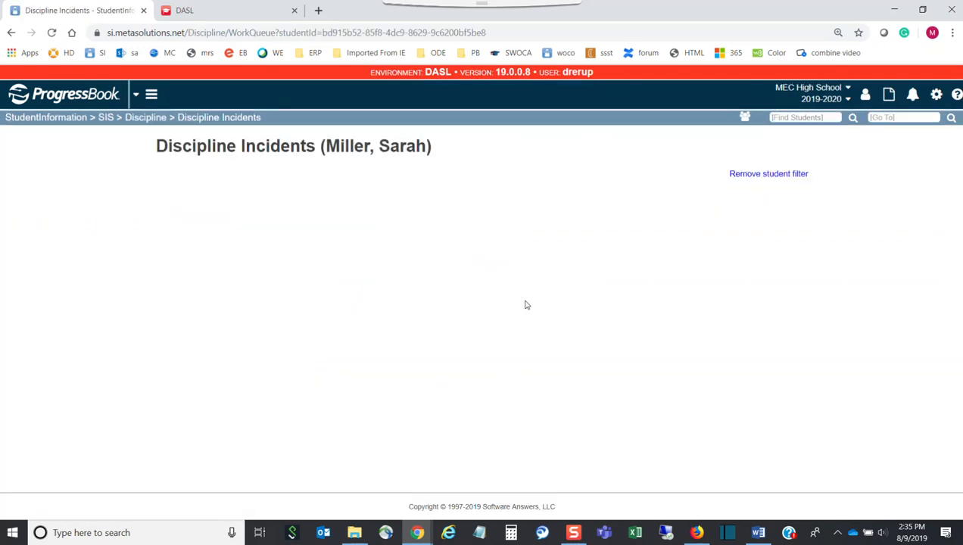
pyautogui.click(177, 224)
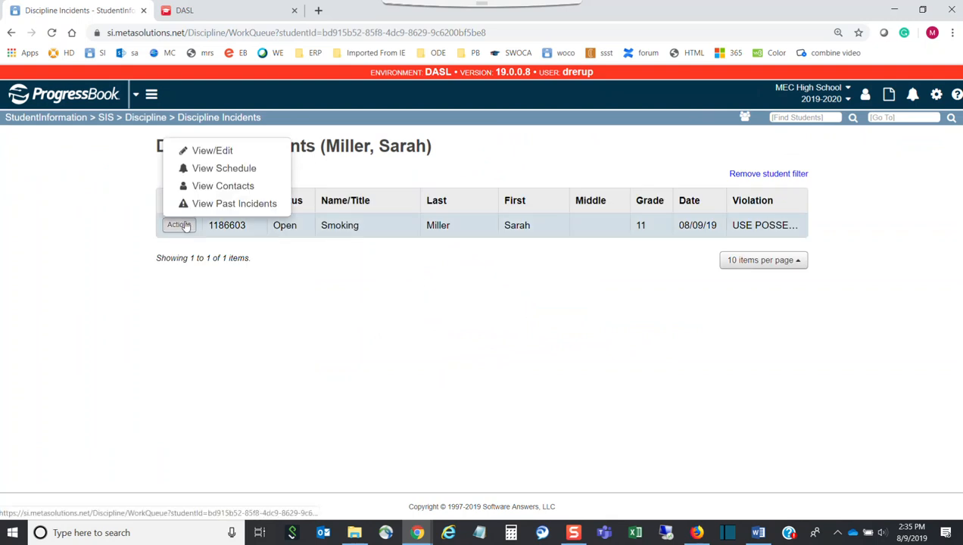
pyautogui.click(211, 151)
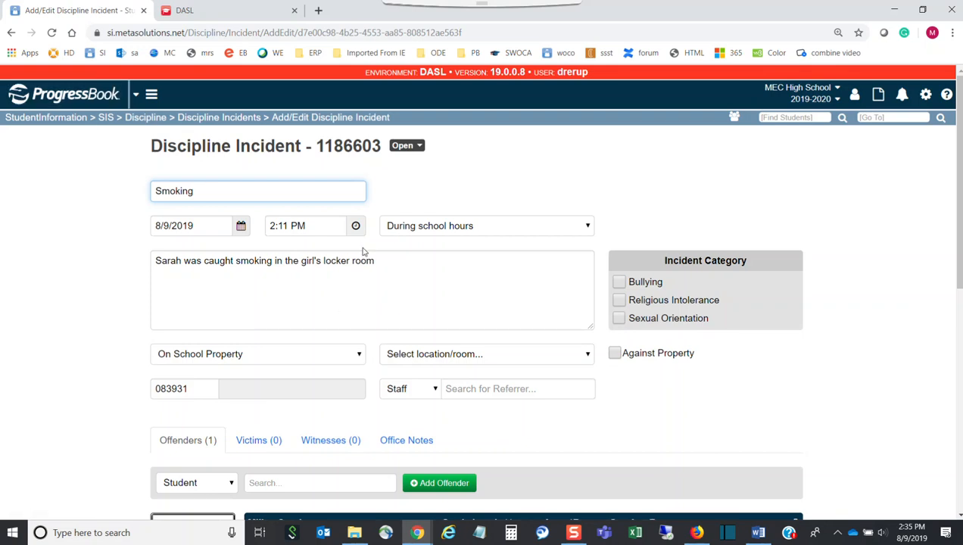
pyautogui.scroll(-5, 356, 251)
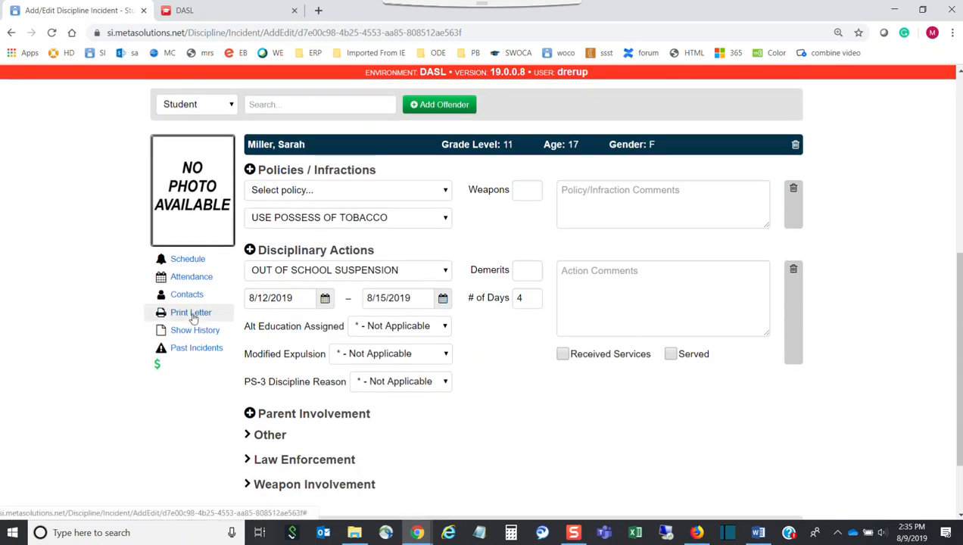
# Step: Generate a Notice of Expulsion letter for this offender from the letter templates
pyautogui.click(191, 313)
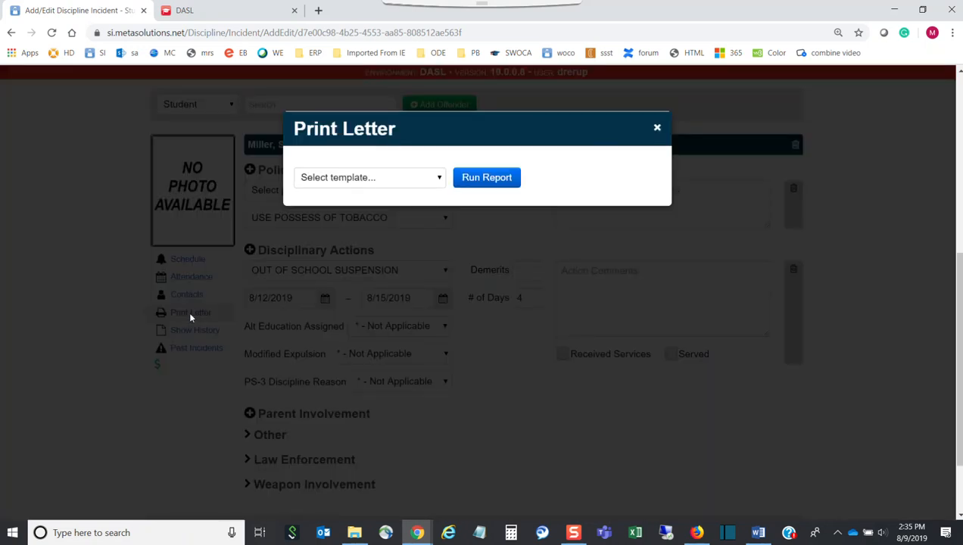
pyautogui.click(407, 185)
pyautogui.click(354, 208)
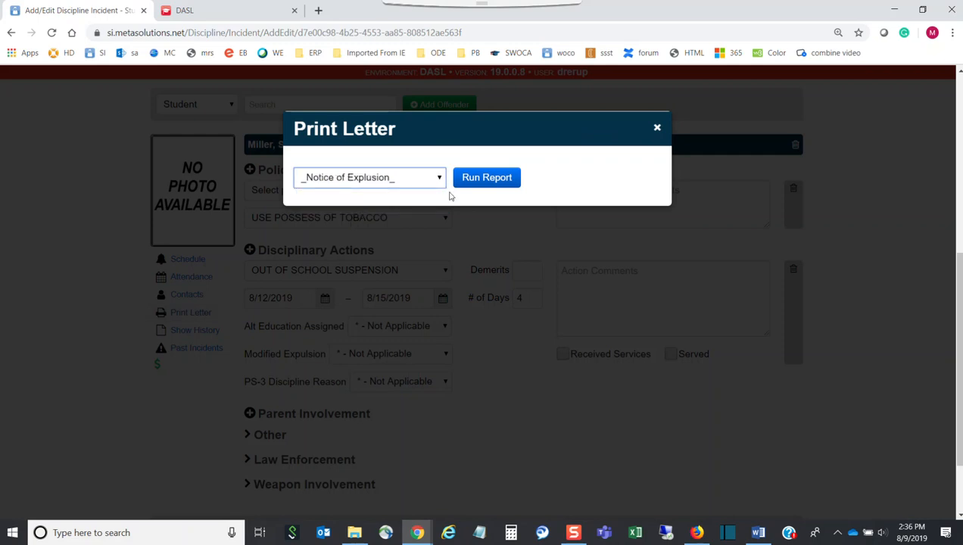
pyautogui.click(492, 177)
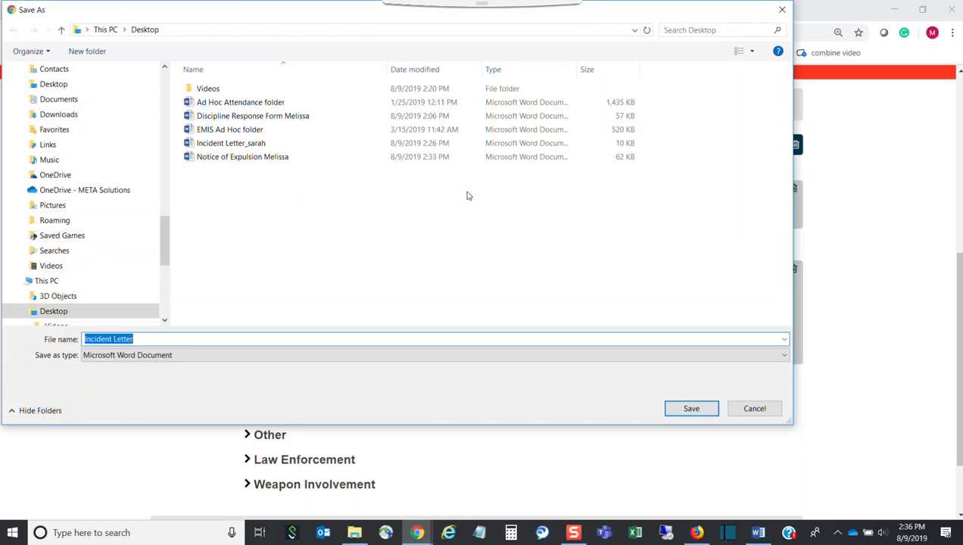
# Step: Save the letter to the Desktop with '_updated' and the student's first name appended to its file name
pyautogui.click(144, 338)
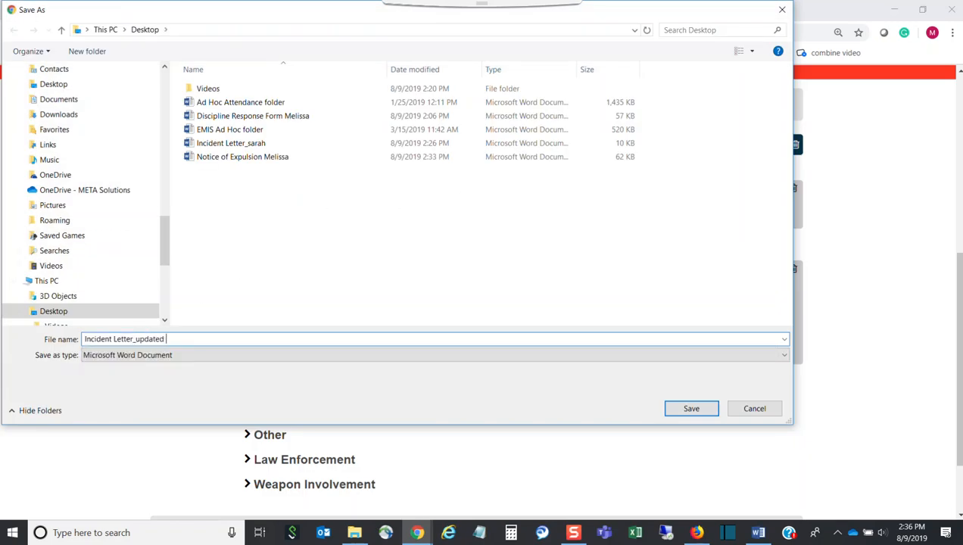
pyautogui.press('Return')
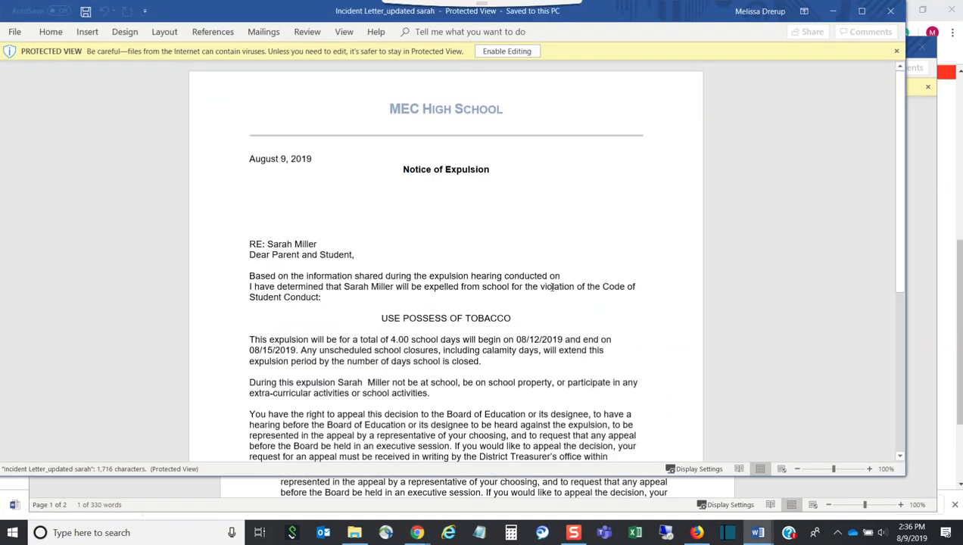
# Step: Review the filled letter showing 4.00 days and 08/12–08/15/2019, then close it
pyautogui.scroll(-4, 550, 269)
pyautogui.scroll(-2, 551, 284)
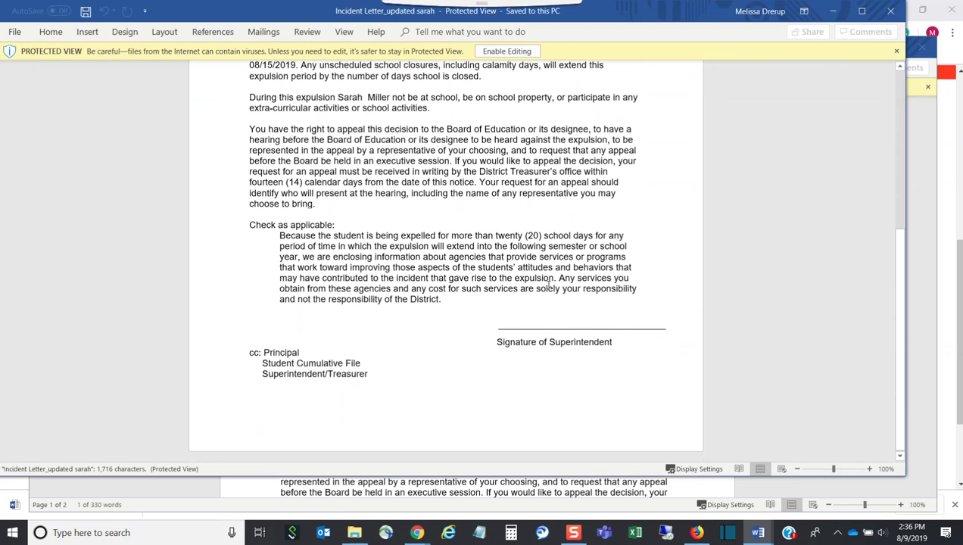
pyautogui.scroll(3, 537, 278)
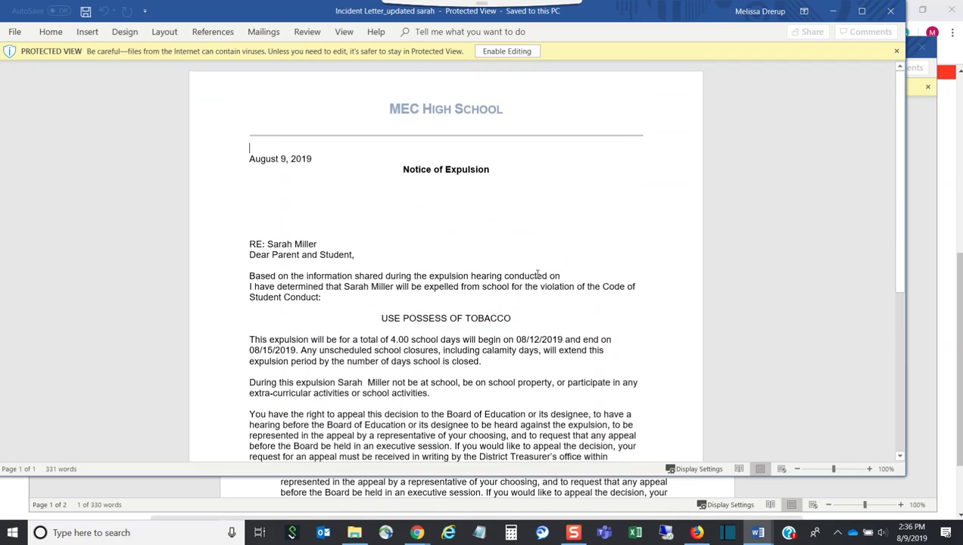
pyautogui.click(896, 15)
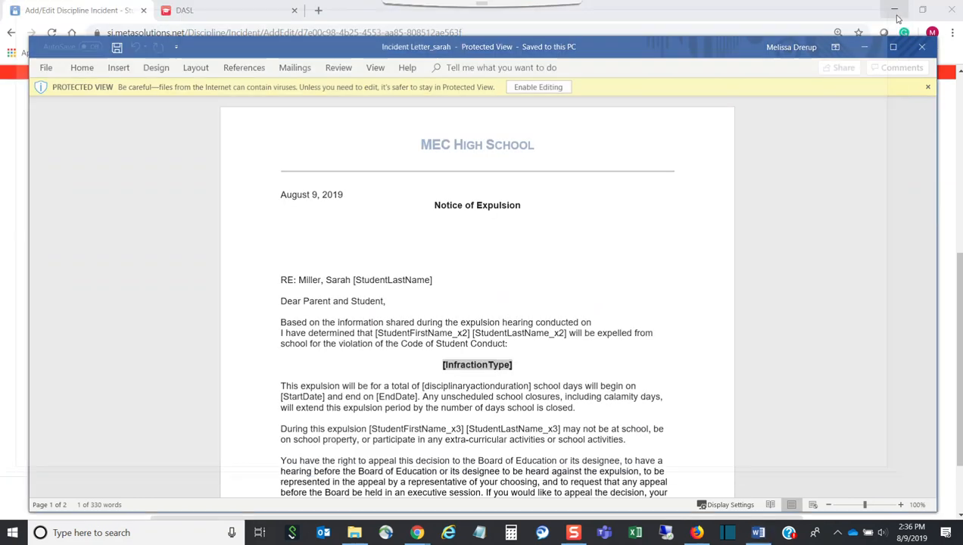